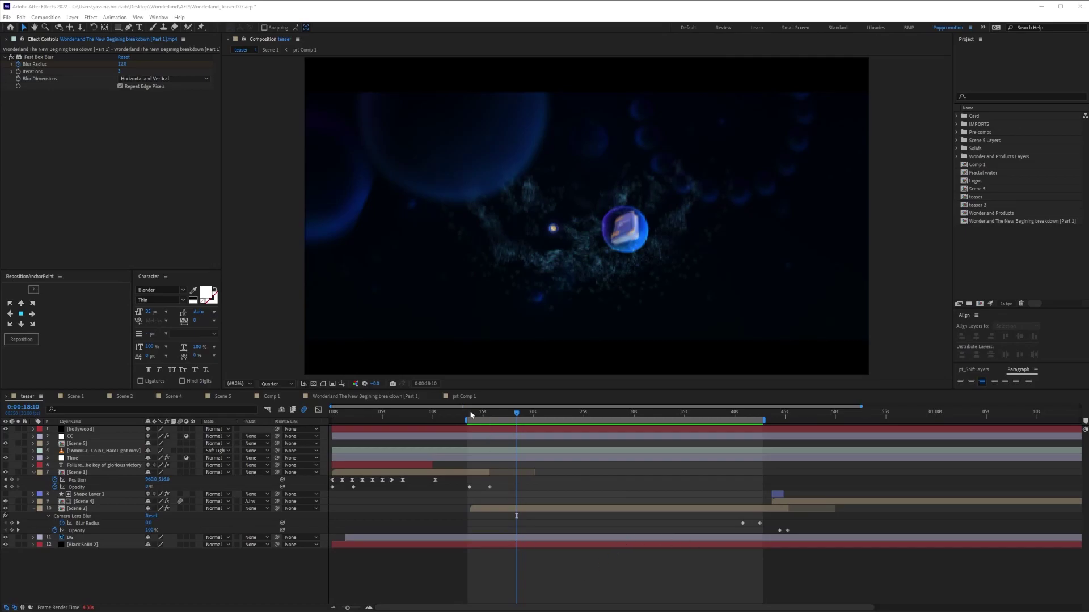
Scrub the teaser composition between about 15 and 20 seconds and review the Scene 1, Time and CC layers and their effects
drag(471, 415, 482, 417)
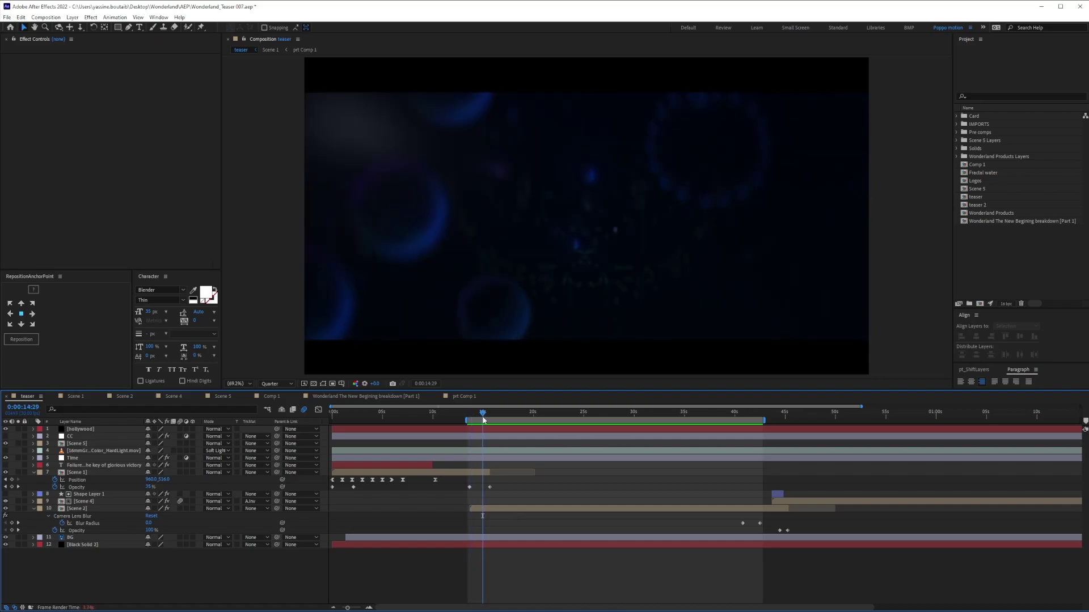
click(482, 472)
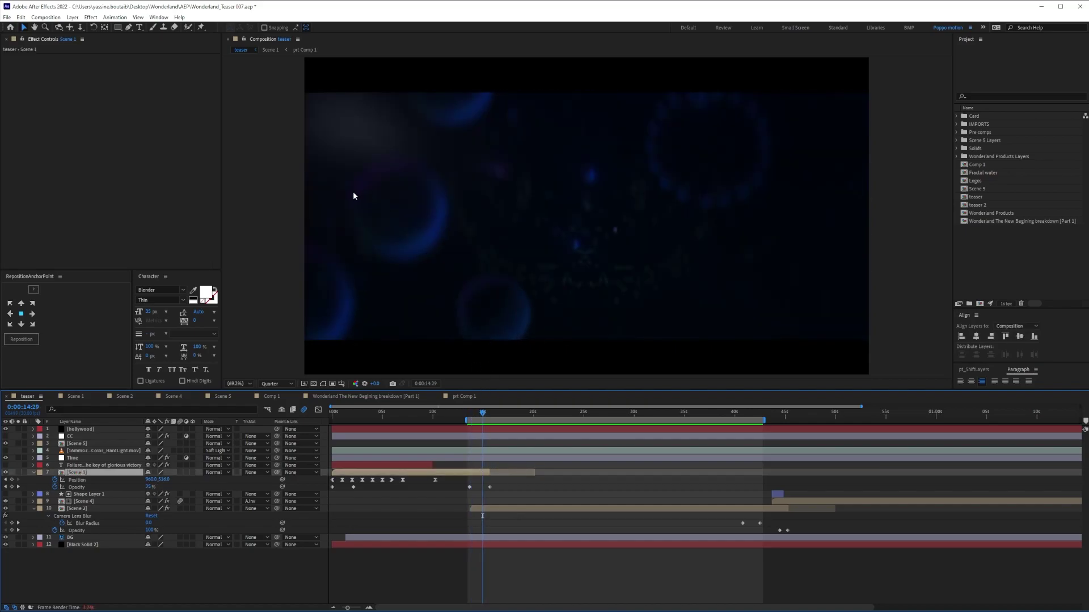
drag(484, 413, 534, 414)
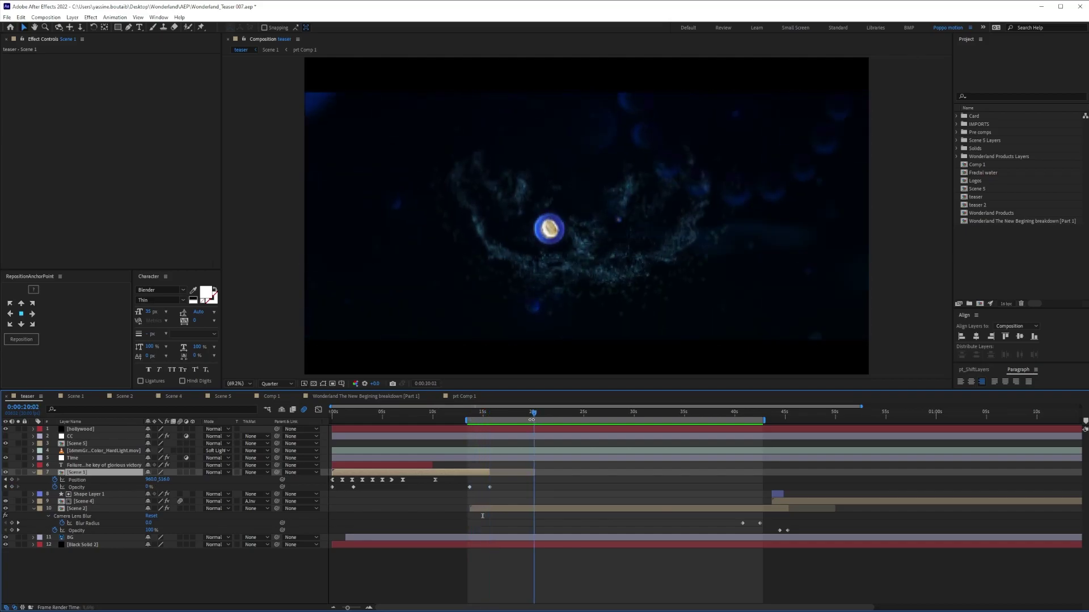
click(84, 459)
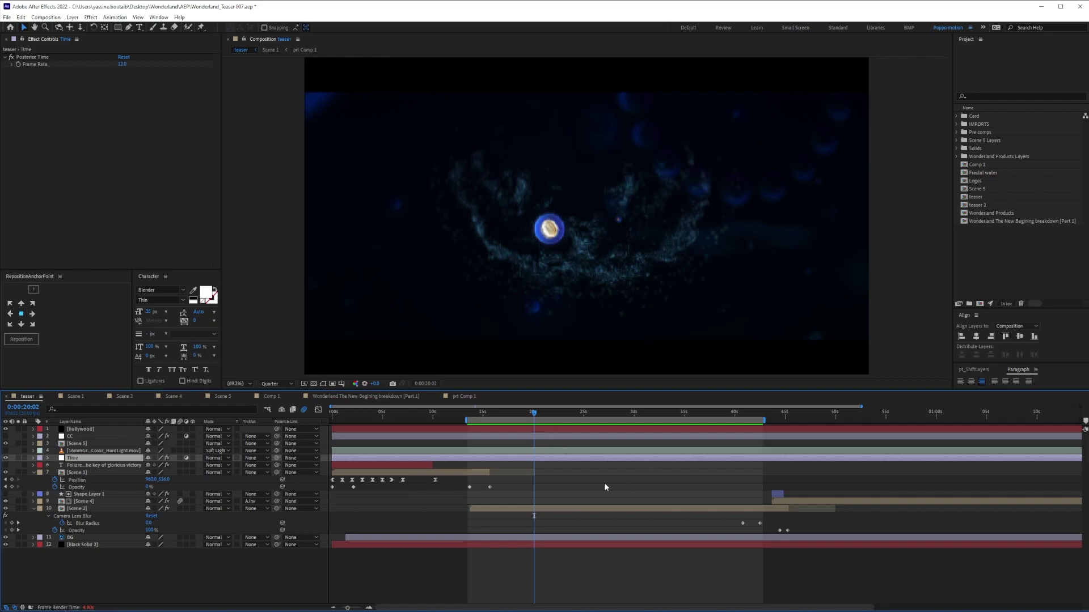
click(562, 437)
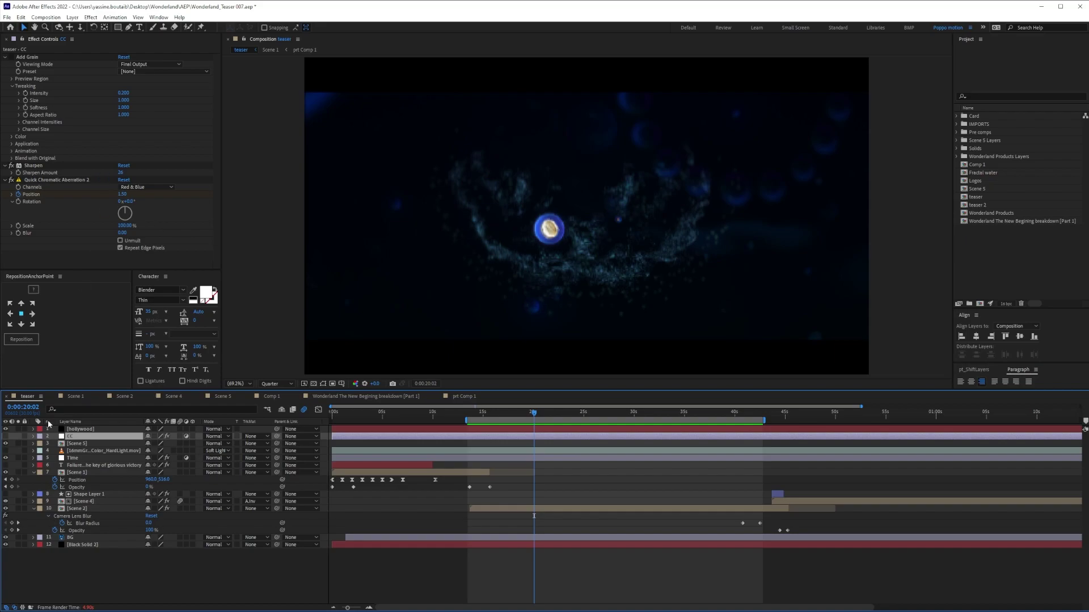
click(83, 452)
click(76, 437)
Open the 16mmGrain_Fine_Color_HardLight.mov layer, preview its grain at several times, and return to the teaser composition
double_click(70, 452)
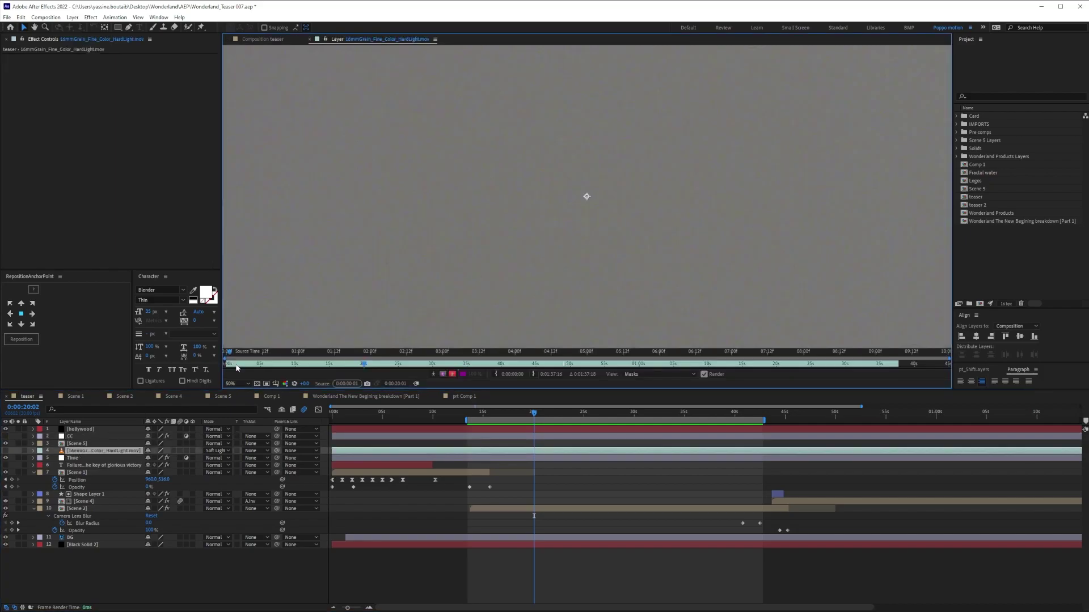
click(514, 363)
scroll(531, 281, down, 1)
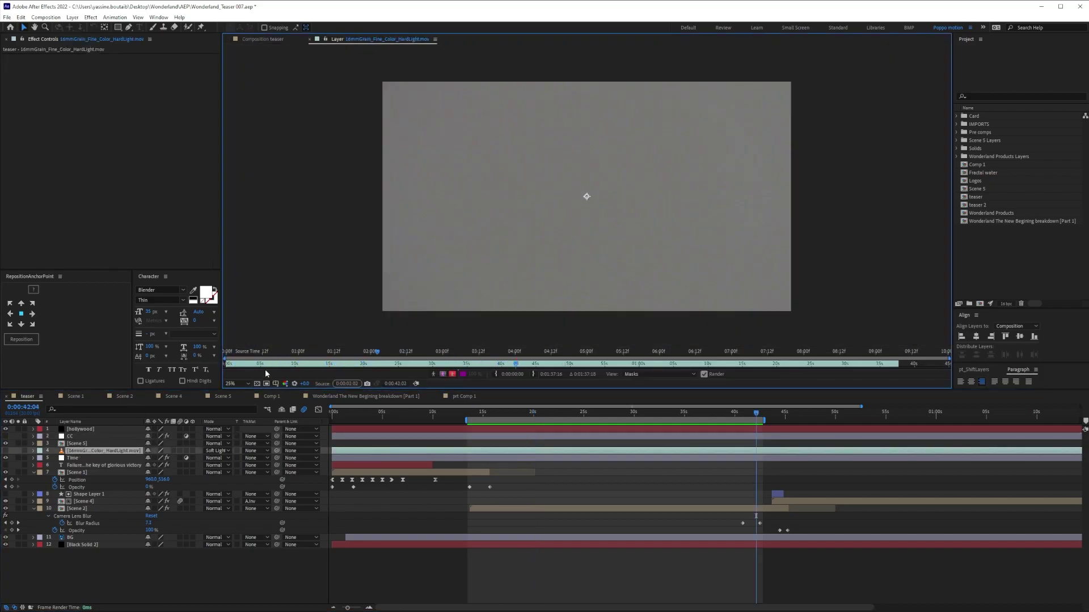
click(711, 364)
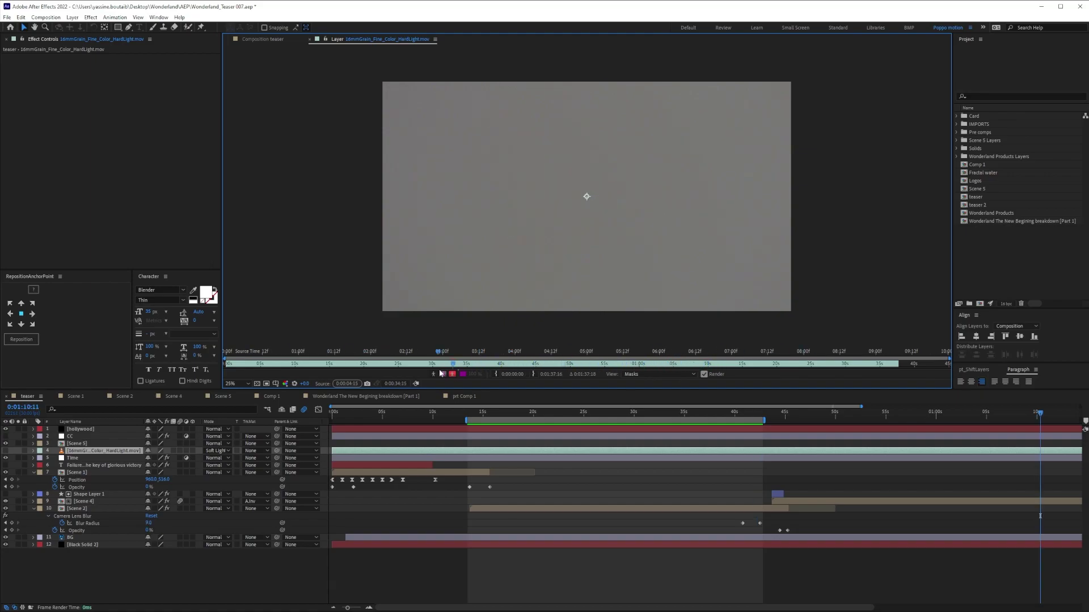
click(420, 364)
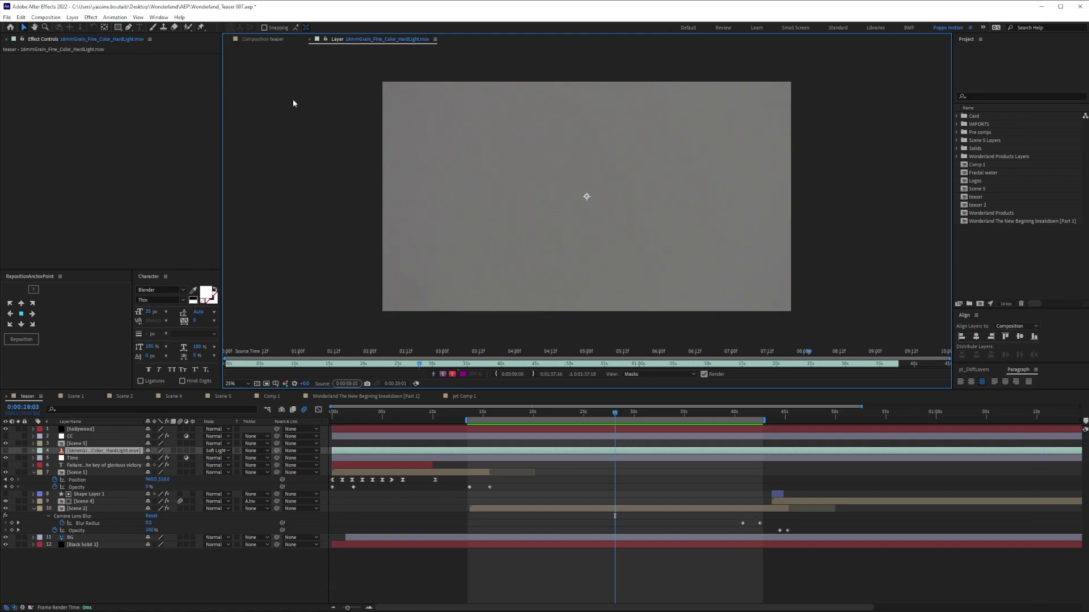
click(310, 39)
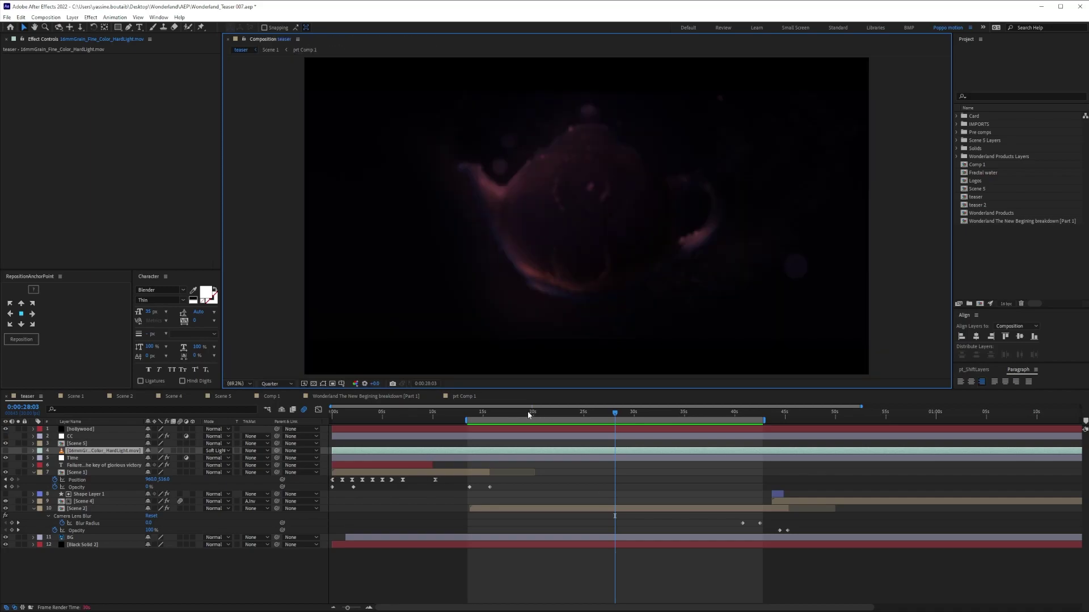
Scrub the teaser to about 37 seconds and back to about 19 seconds to preview the Scene 2 section
drag(527, 411, 703, 428)
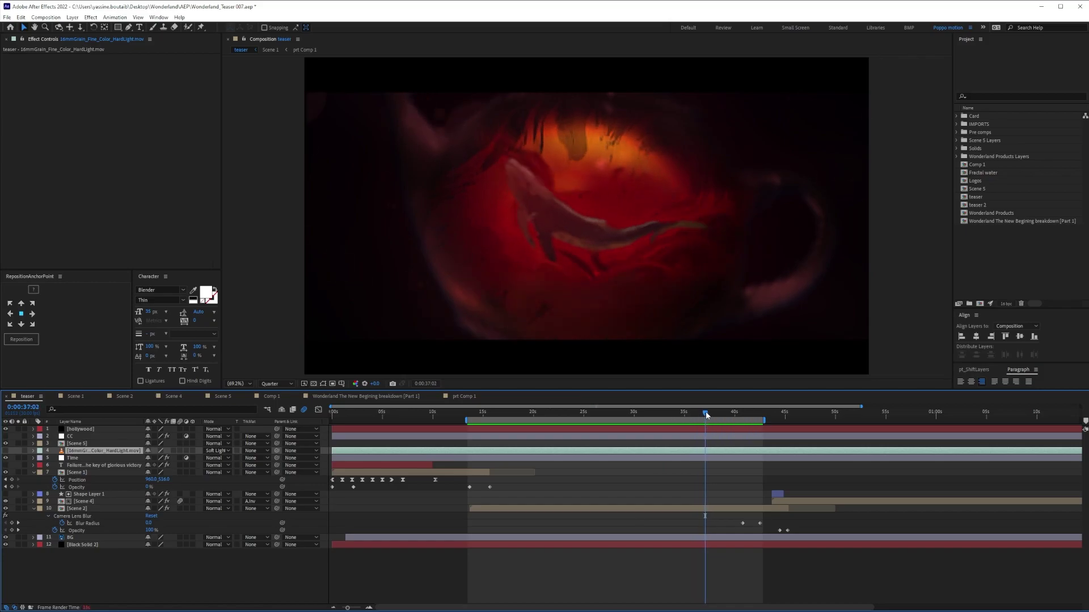
drag(706, 414, 531, 435)
click(572, 495)
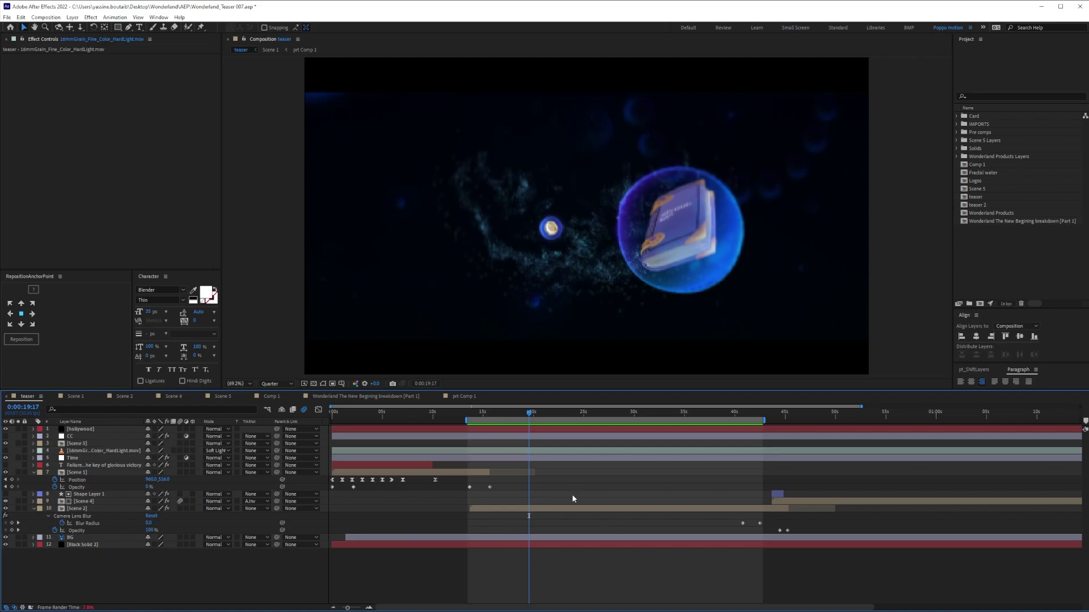
Open the Scene 2 precomp and look through its layer stack, including the Cracks and Teapot MAIN layers
double_click(558, 508)
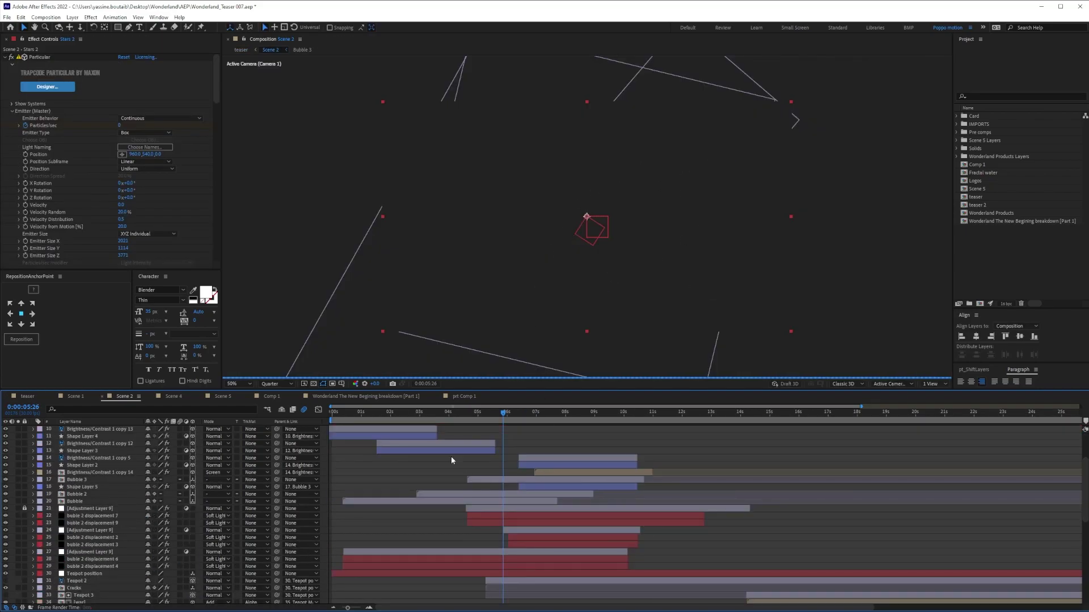
click(276, 385)
click(405, 478)
scroll(405, 478, down, 3)
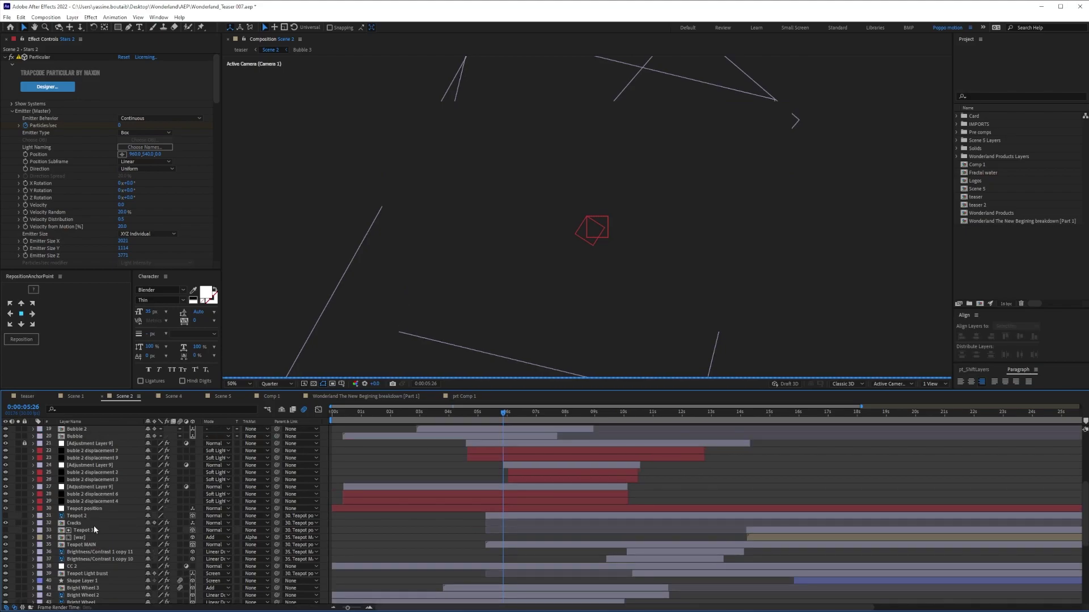
click(94, 523)
scroll(94, 523, down, 2)
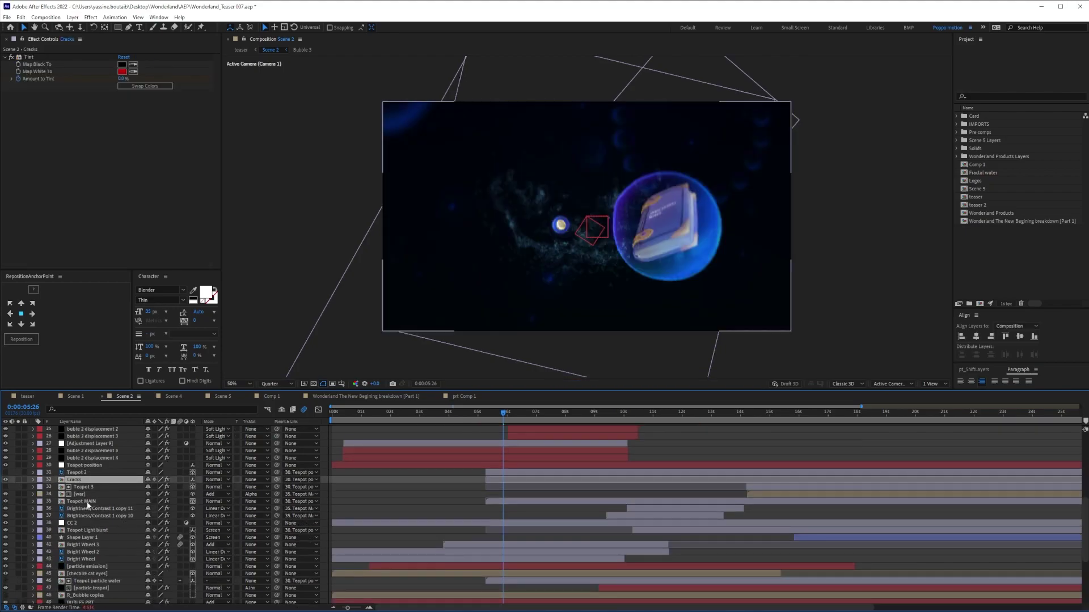
click(93, 502)
Solo the particle emission layer and preview it at about 4 and 7 seconds
scroll(93, 519, down, 2)
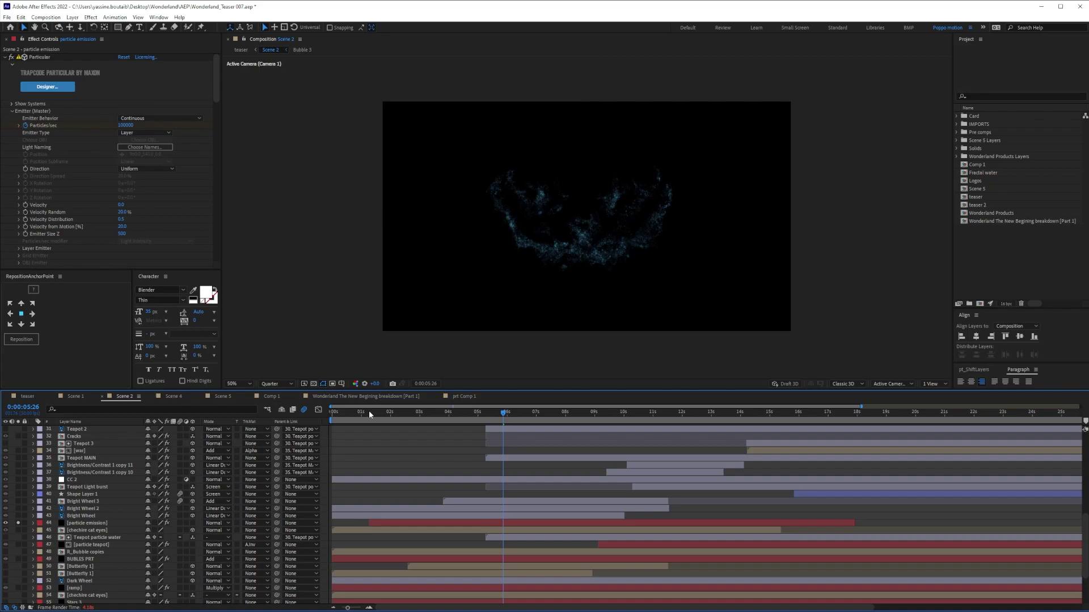
drag(368, 411, 474, 413)
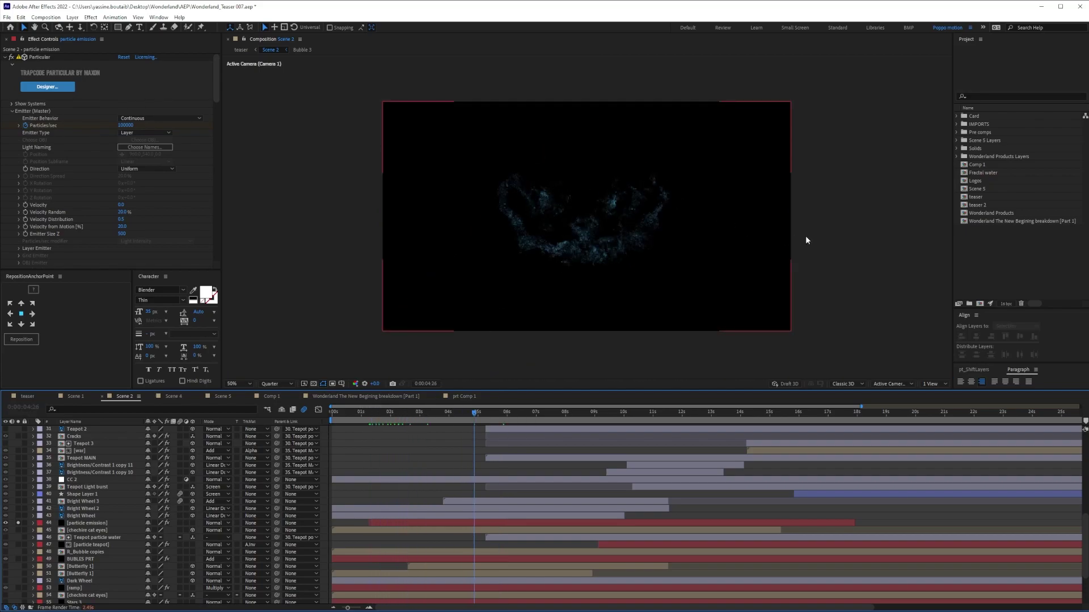
click(539, 412)
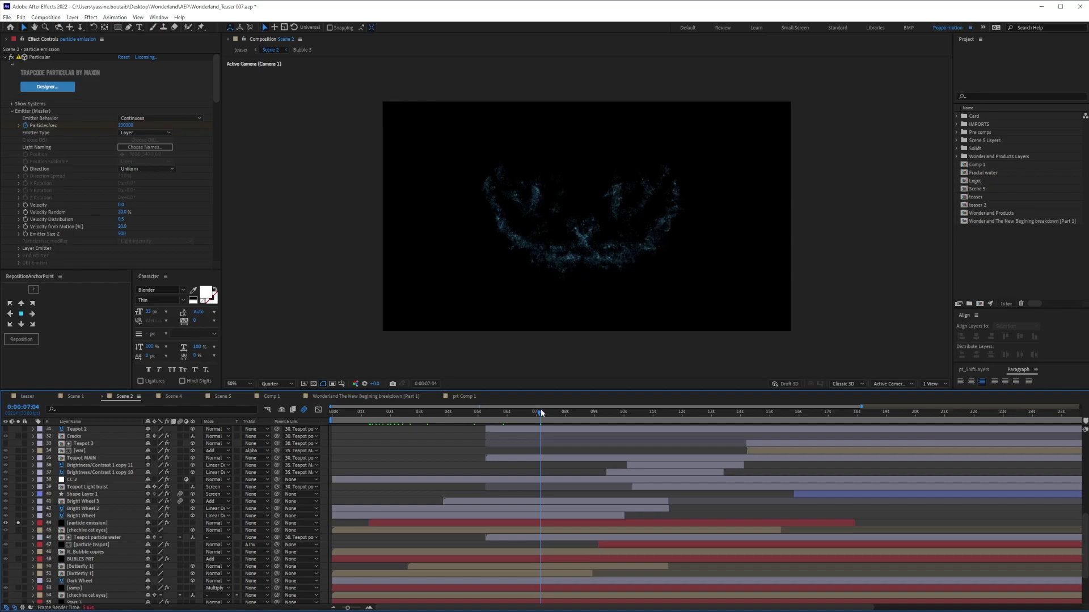
Set the preview resolution to Auto and examine the particle cat face up close along with its Particular emitter settings
click(277, 383)
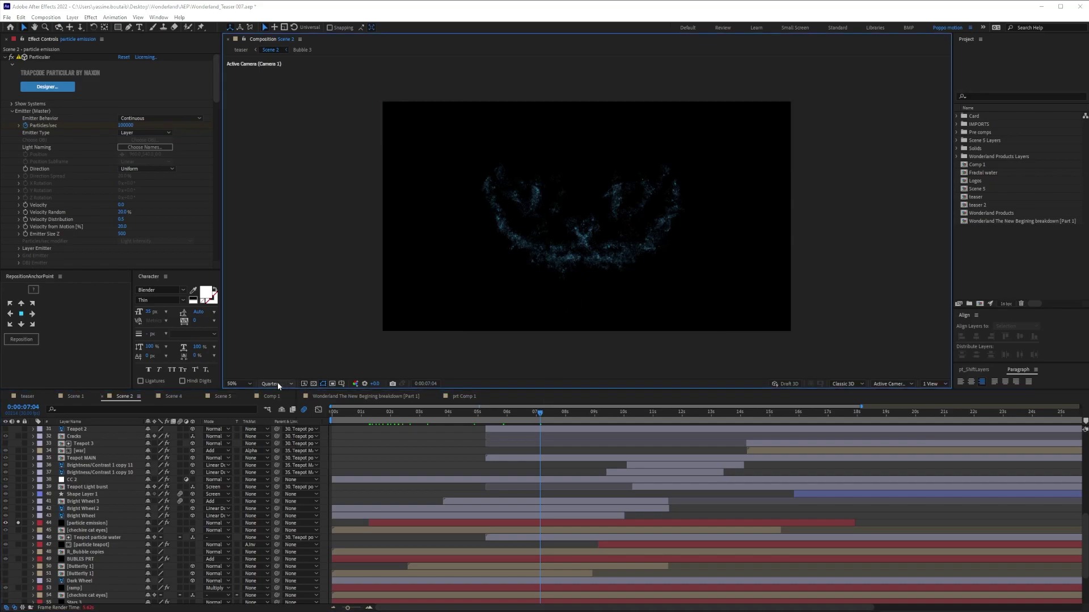
click(277, 395)
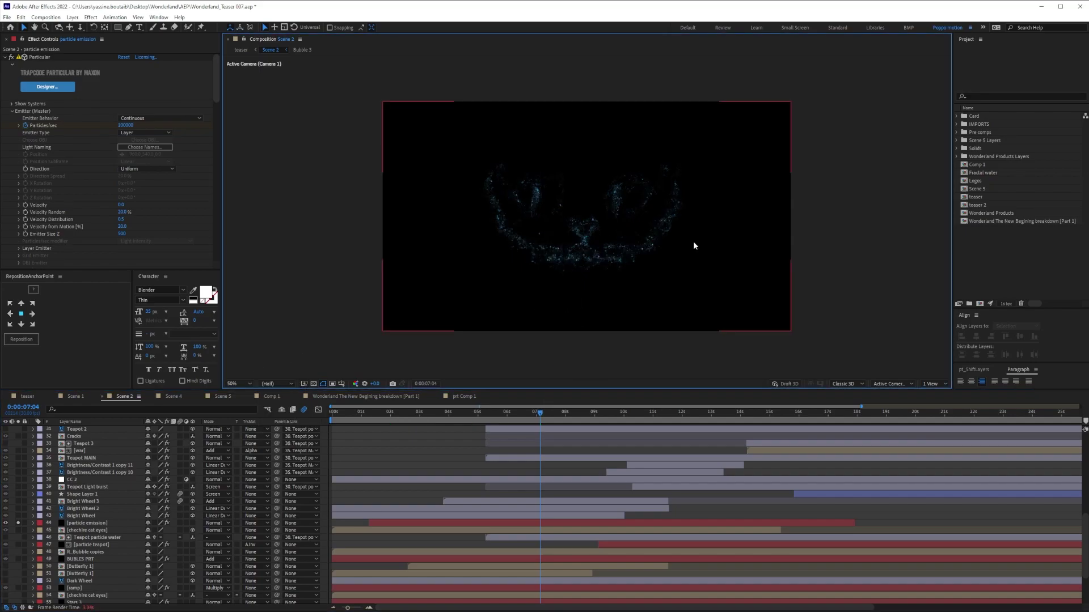
scroll(597, 236, up, 2)
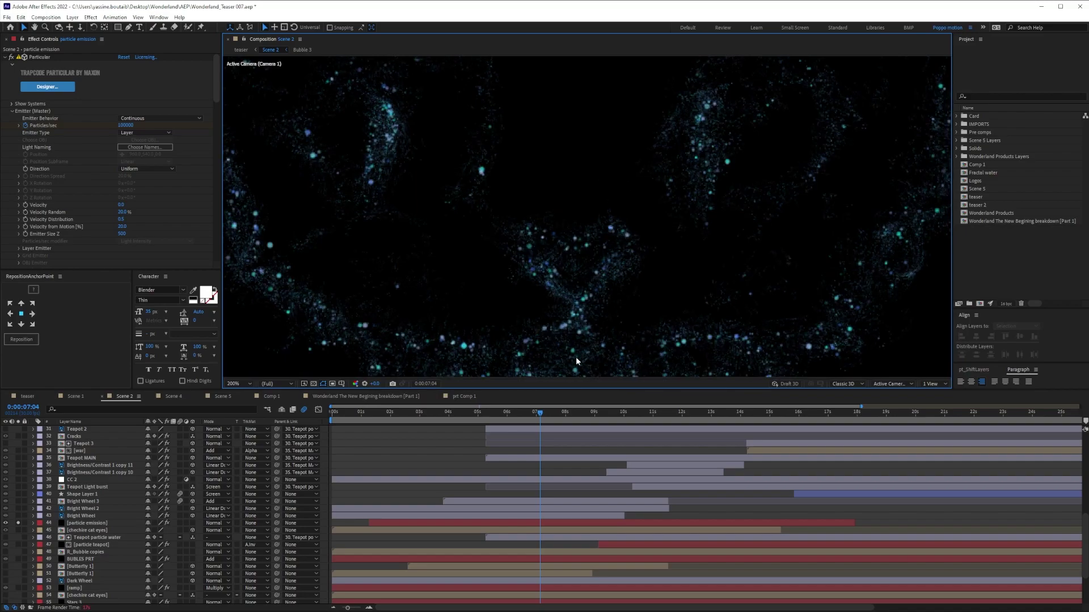
key(comma)
key(comma)
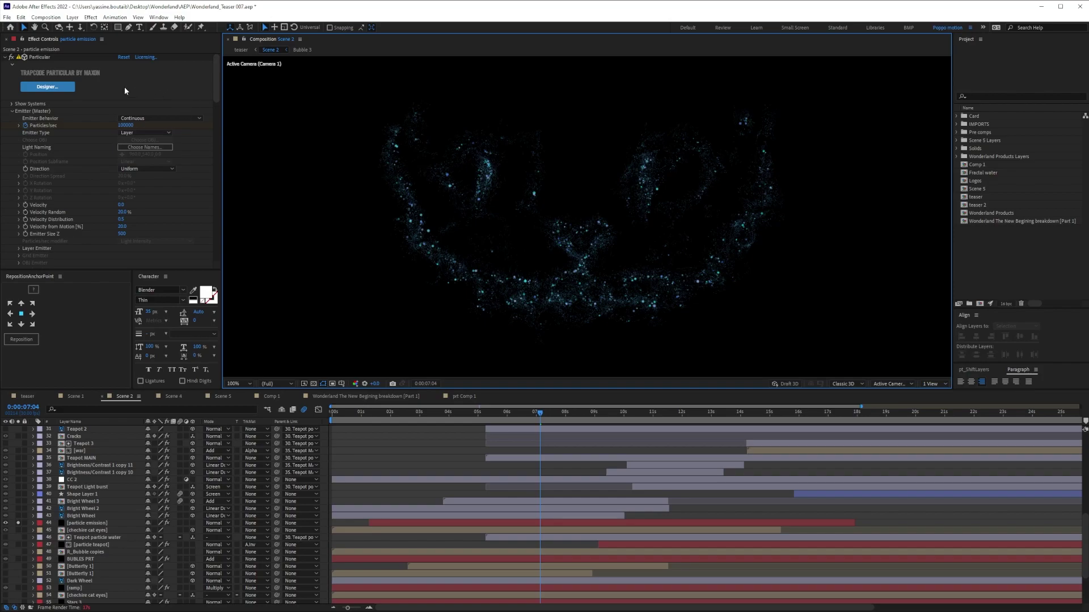
drag(216, 73, 217, 85)
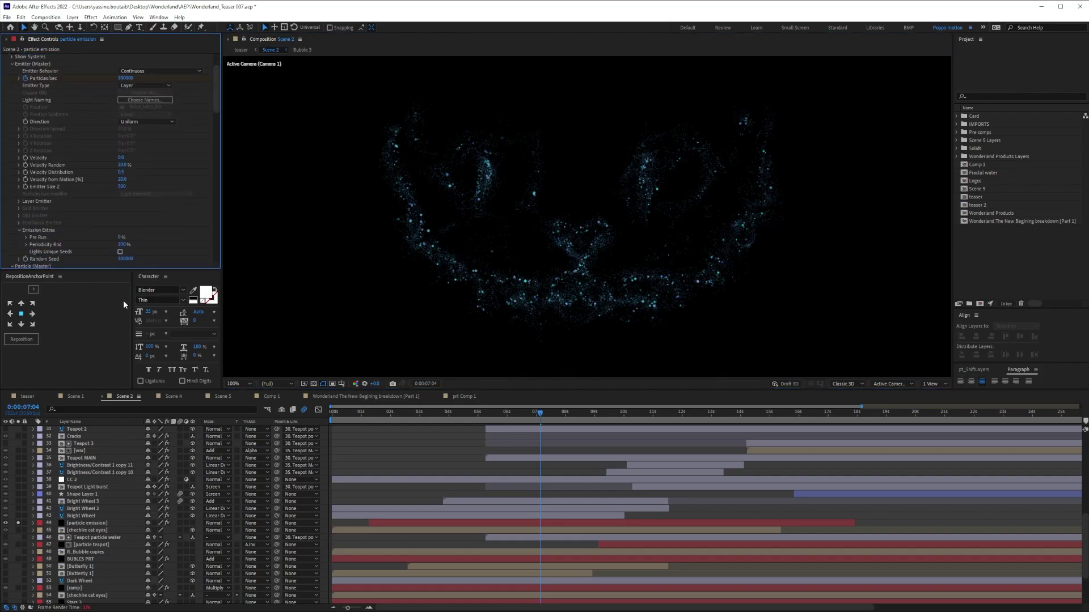
Open the chechire cat eyes precomp, examine its three Cat constellation layers and eye animation, and return to Scene 2
double_click(91, 528)
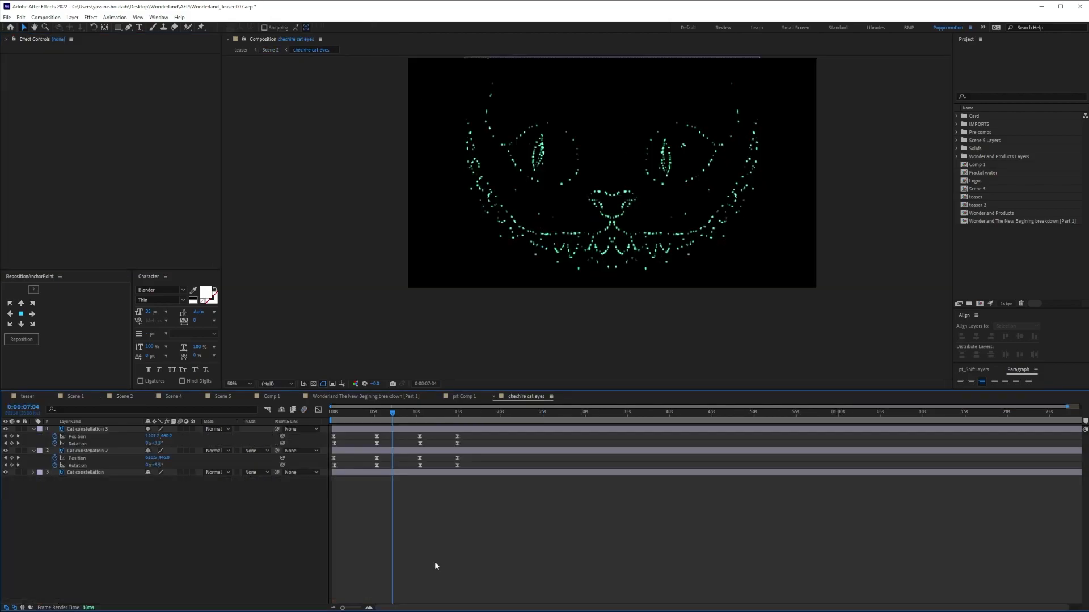
drag(362, 414, 490, 429)
click(480, 430)
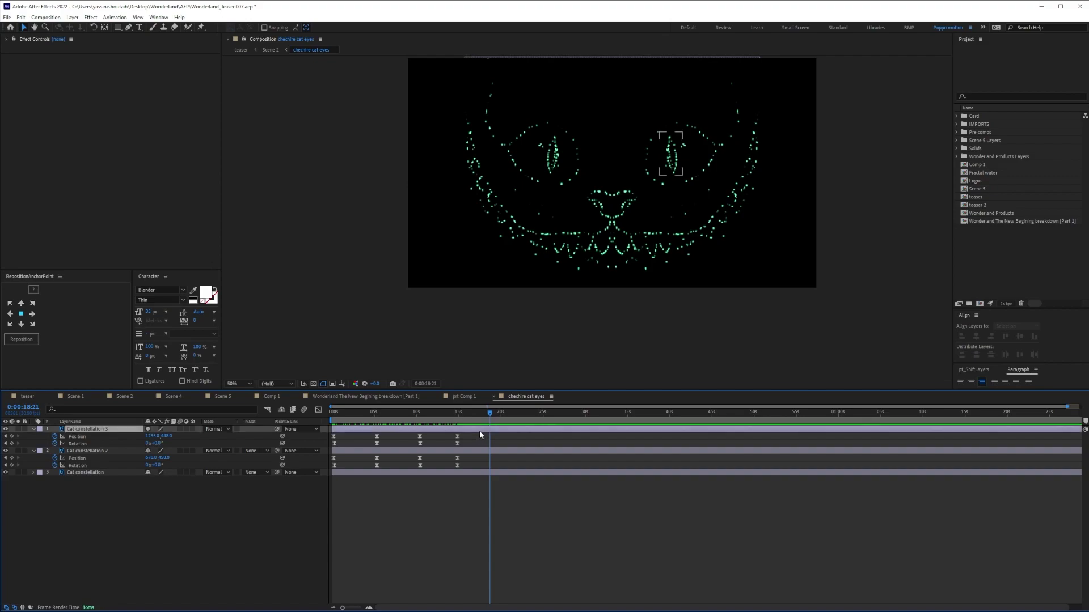
click(484, 446)
click(475, 473)
click(389, 554)
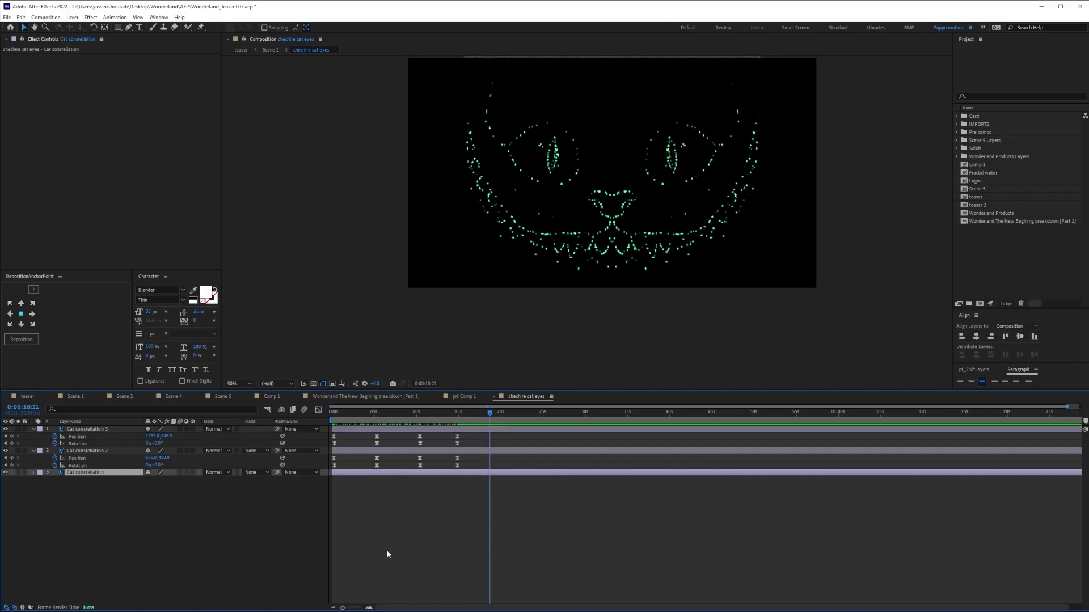
drag(439, 413, 264, 335)
click(271, 50)
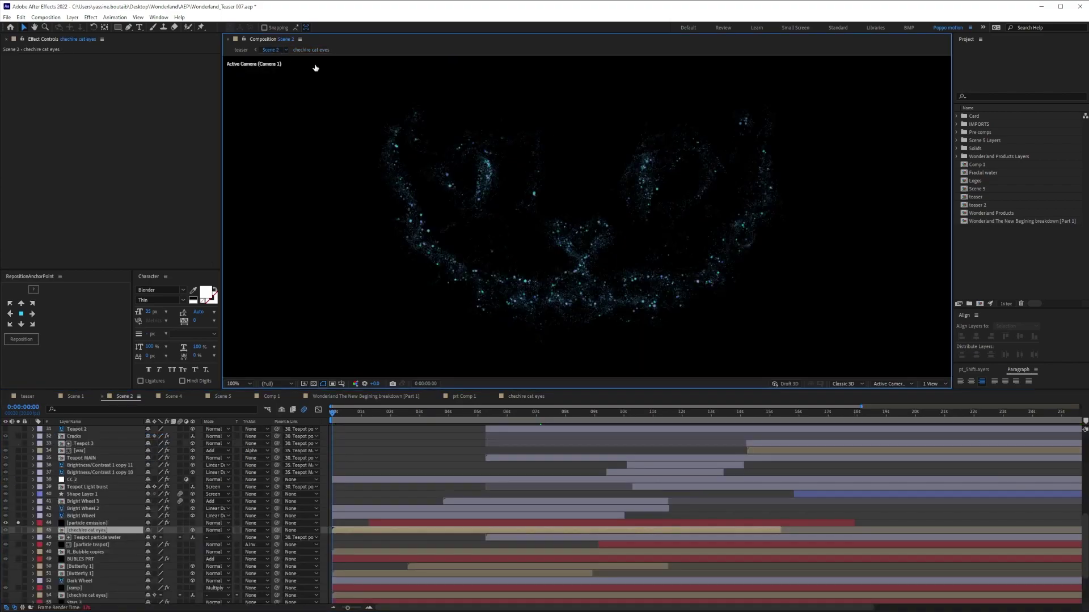
Review the particle emission layer again at about 4 to 5 seconds and turn off its solo
drag(334, 413, 476, 424)
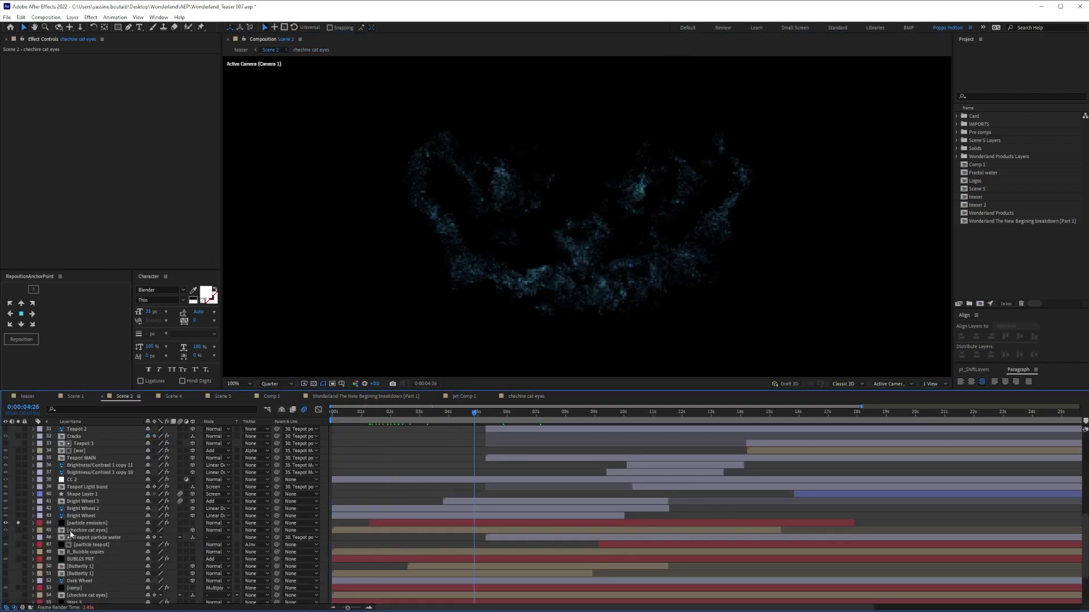
click(85, 523)
click(440, 431)
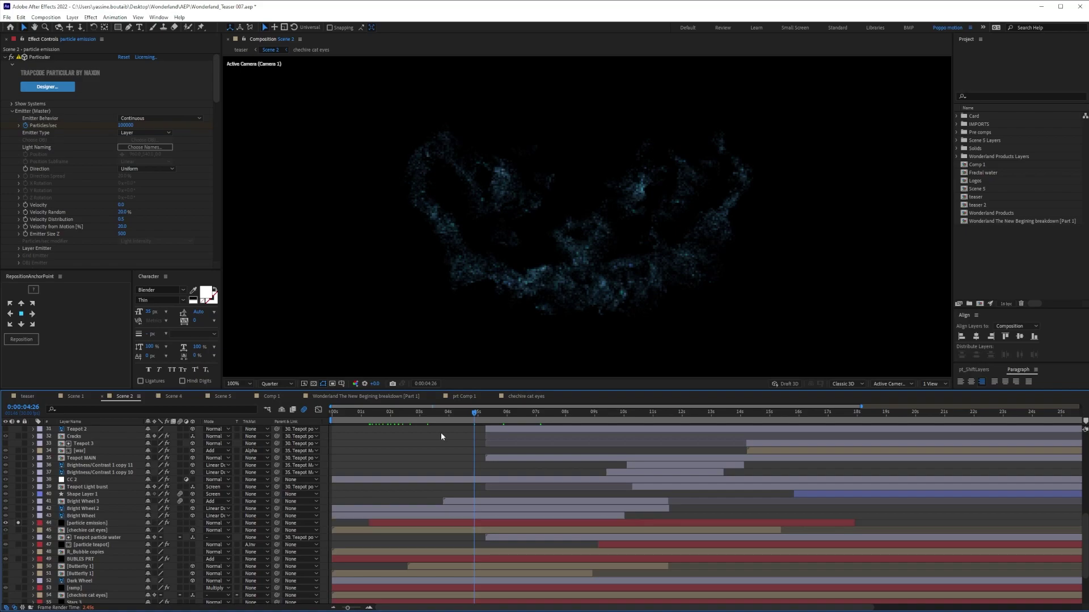
click(464, 412)
click(18, 523)
Select the large blurred bubble layer, Brightness/Contrast 1 copy 12, at 4 seconds in Scene 2 and solo it
scroll(312, 61, down, 1)
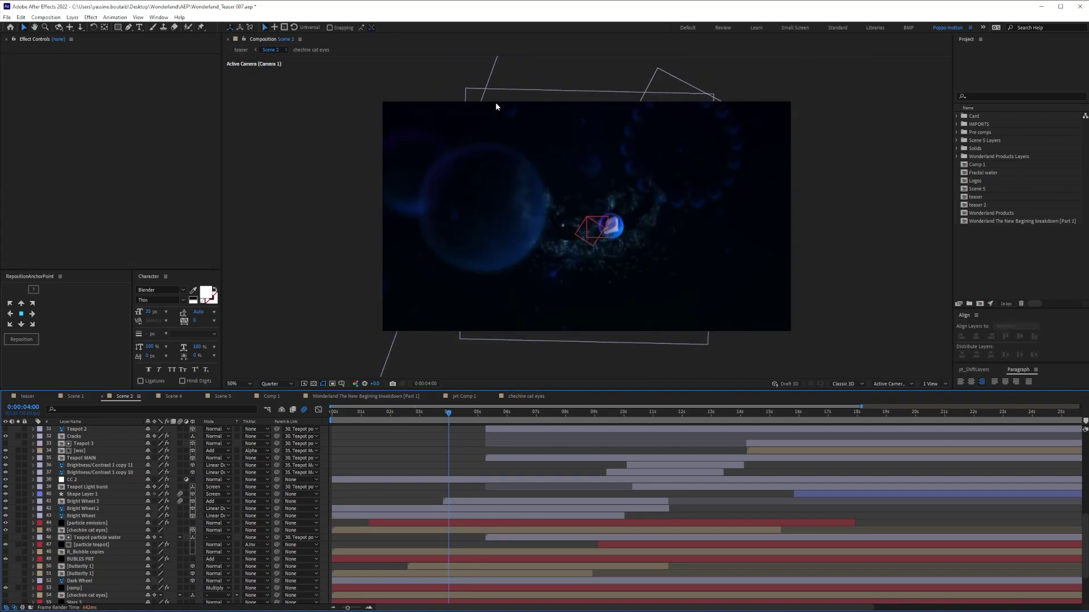
click(493, 192)
scroll(90, 478, up, 7)
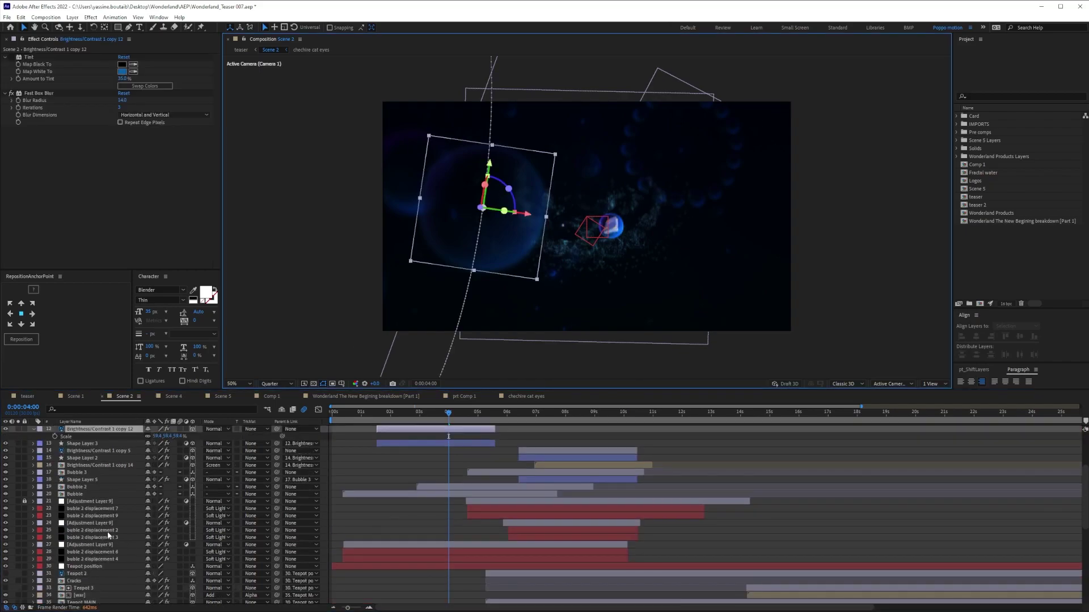
scroll(89, 477, up, 1)
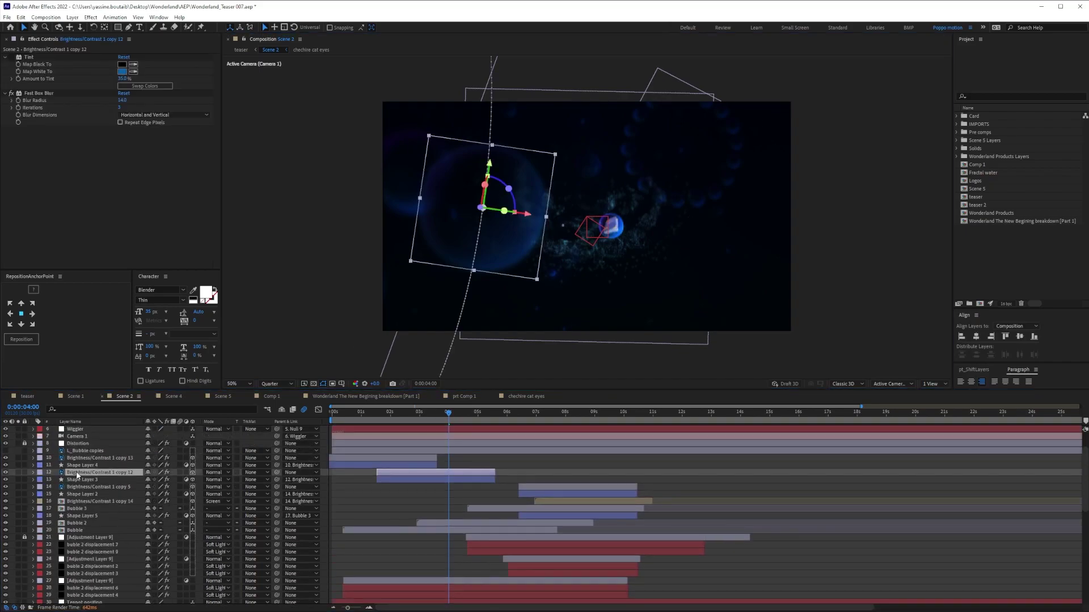
click(18, 472)
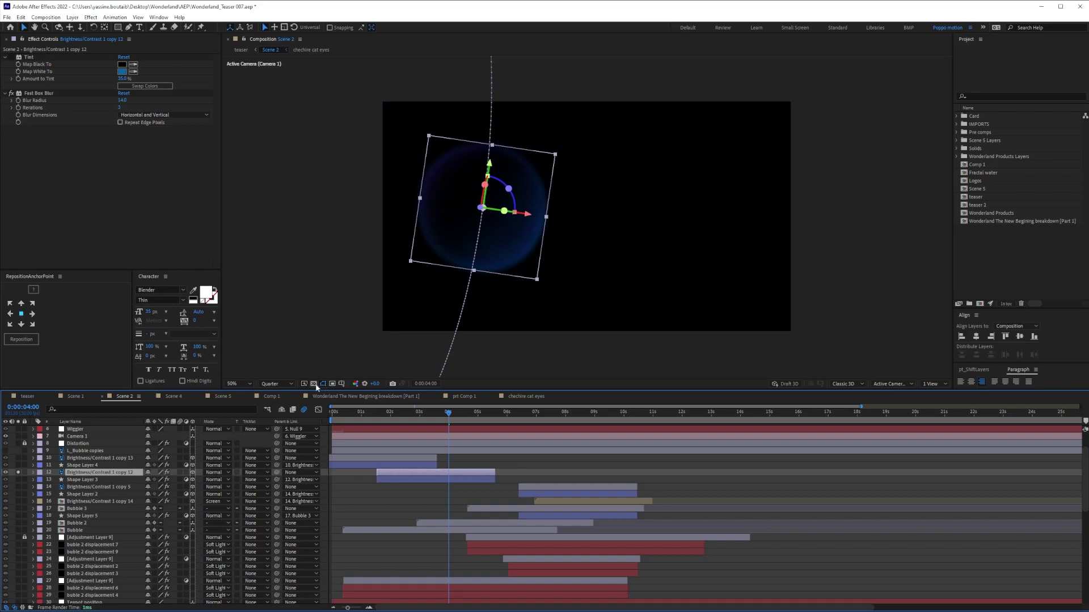
Check the soloed bubble with the transparency grid on and off, and solo Shape Layer 3 along with it
click(313, 384)
click(313, 384)
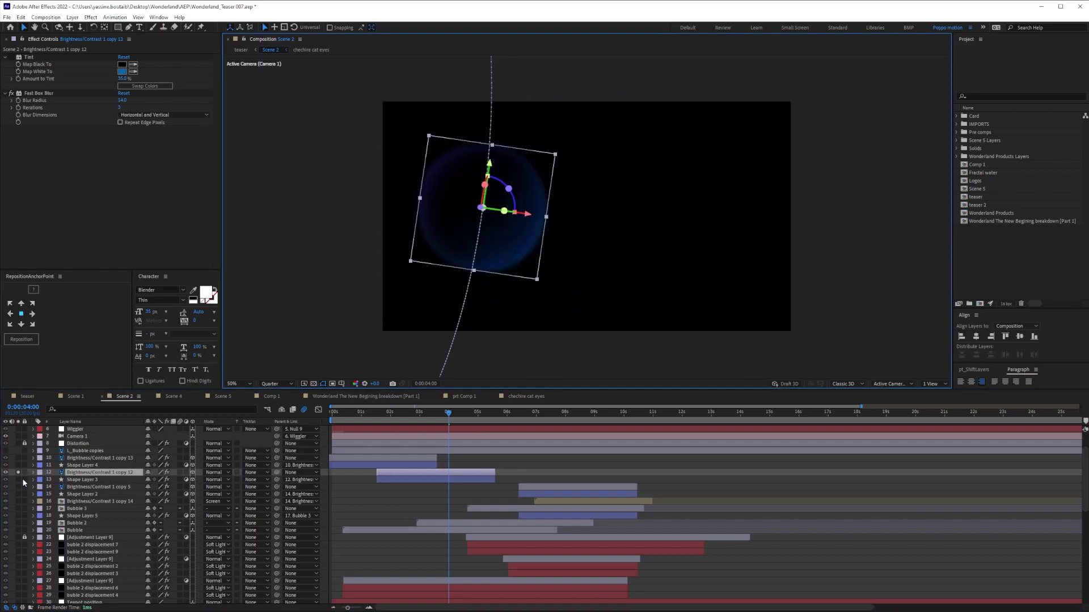
click(92, 480)
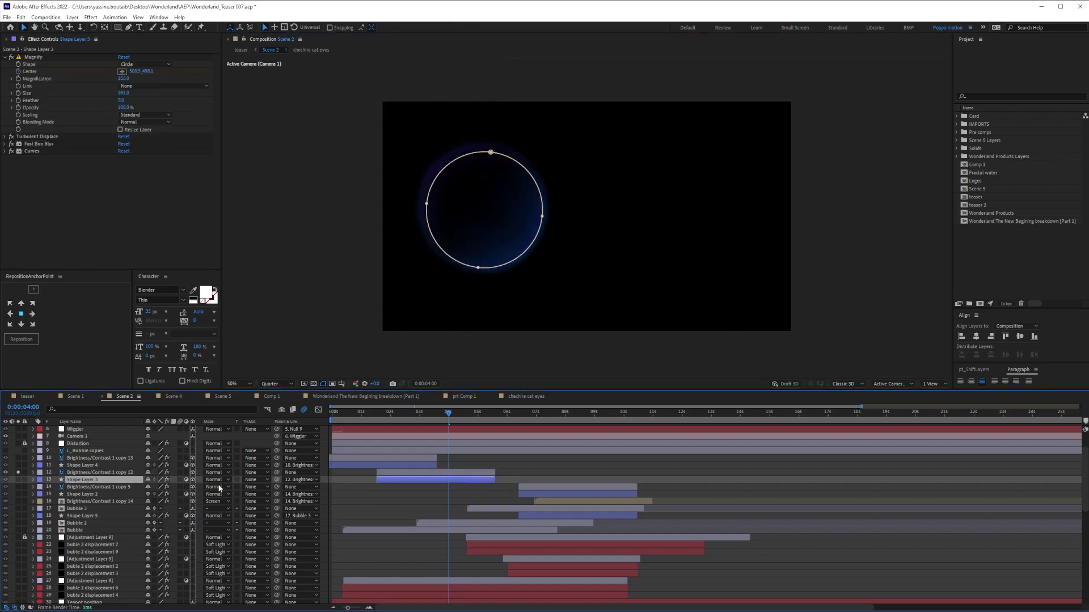
click(18, 480)
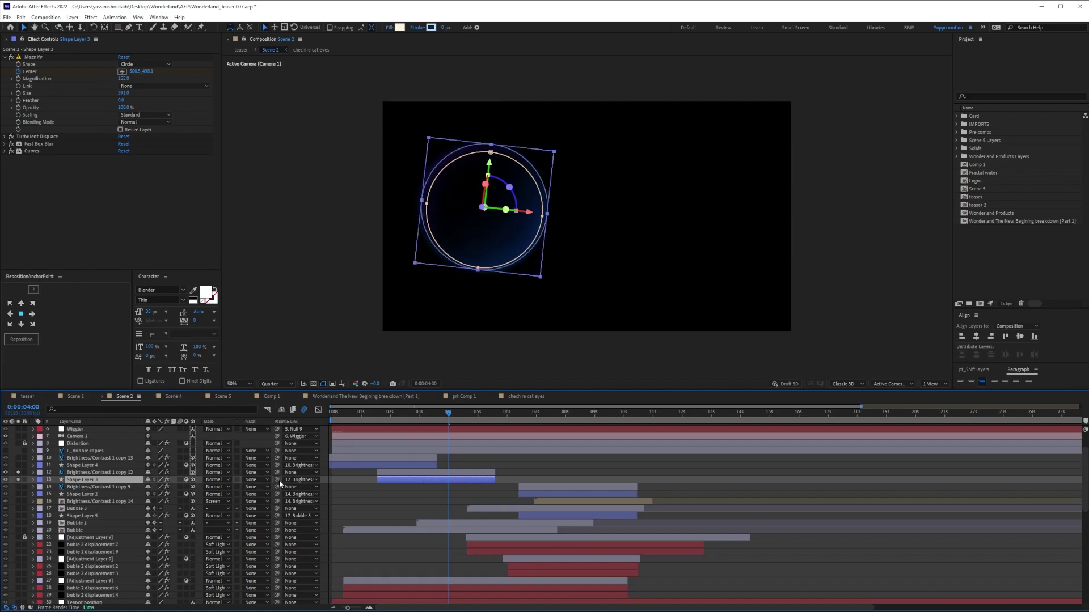
Inspect the Brightness/Contrast 1 copy 12 bubble and Shape Layer 3 with its effects at about 3 to 4 seconds
click(94, 473)
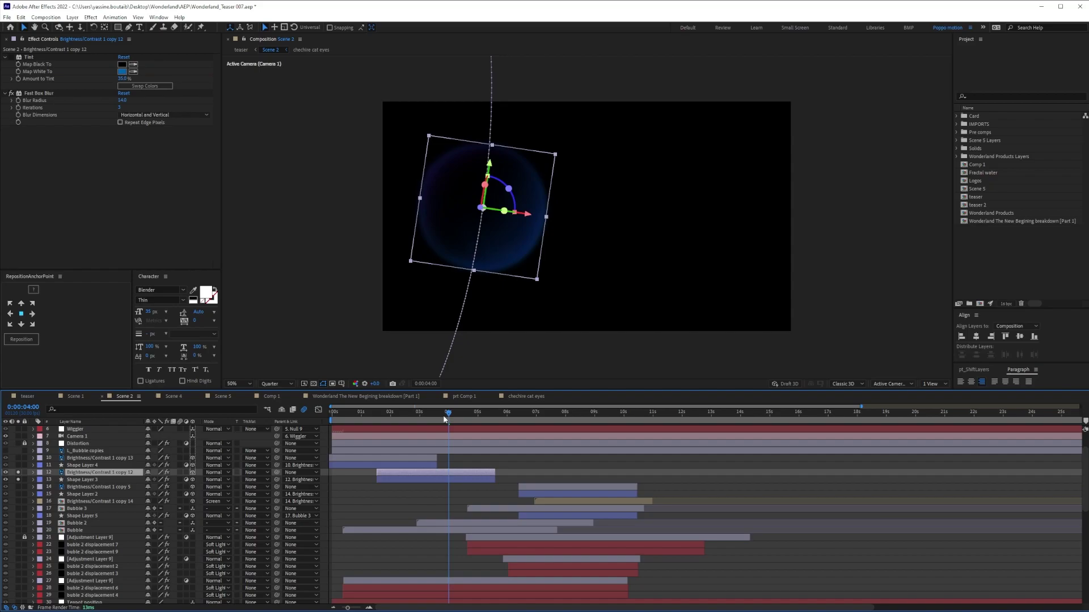
drag(445, 419, 417, 416)
click(104, 481)
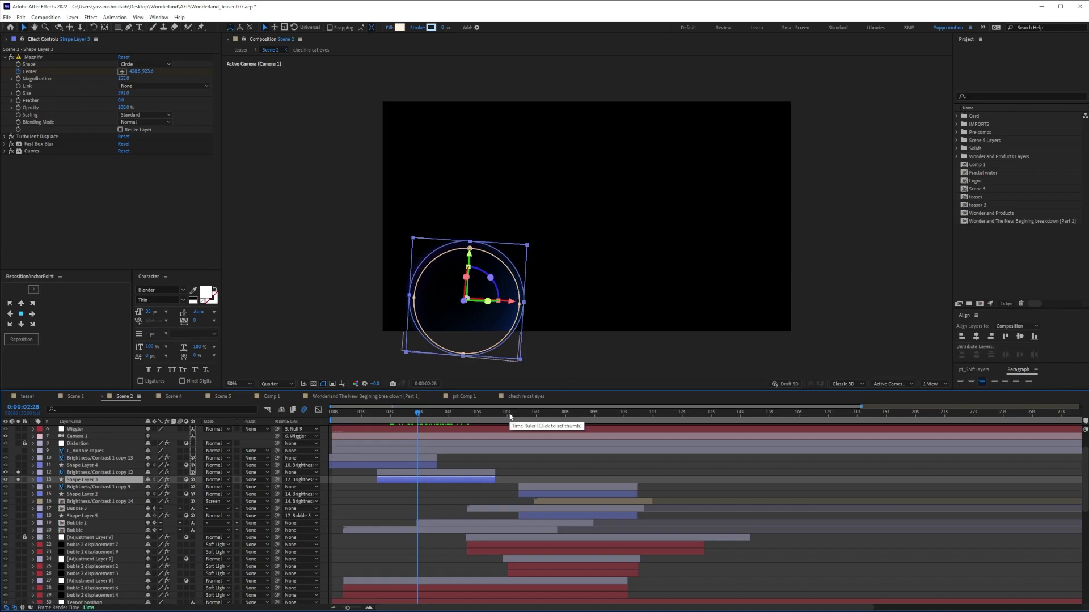
click(29, 136)
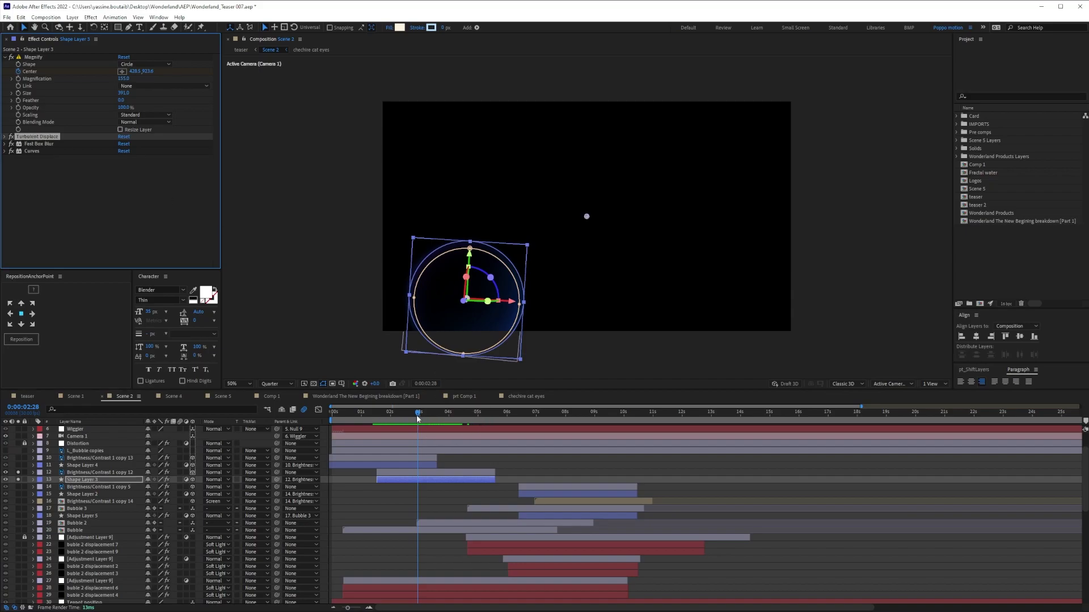
drag(418, 413, 445, 413)
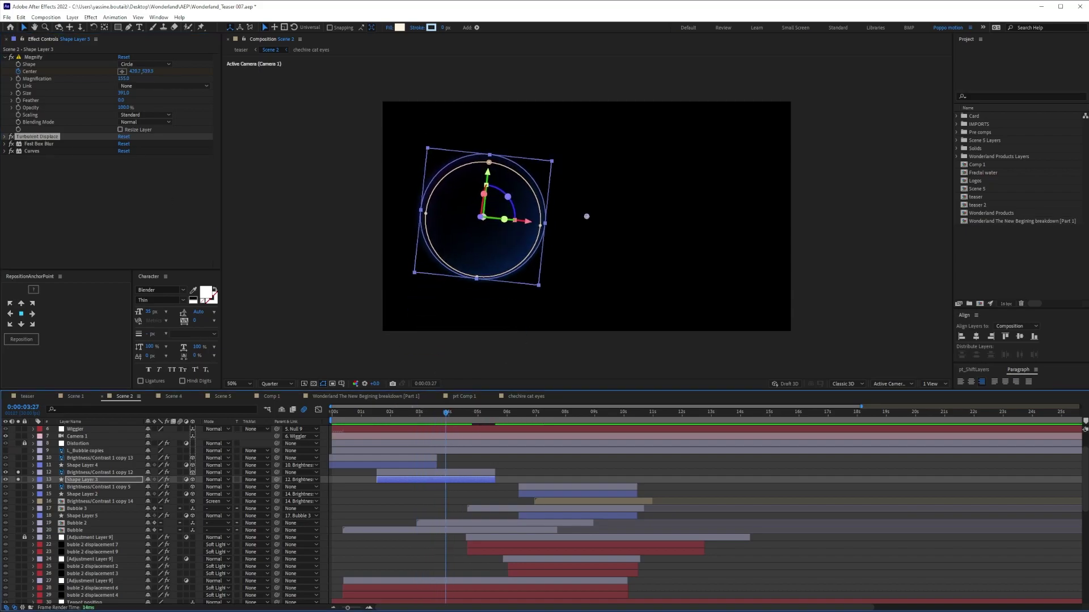
Add the dark interior photo to Scene 2 directly beneath Shape Layer 3, position it behind the bubble and select Shape Layer 3
drag(994, 291, 438, 486)
drag(593, 286, 501, 289)
click(82, 480)
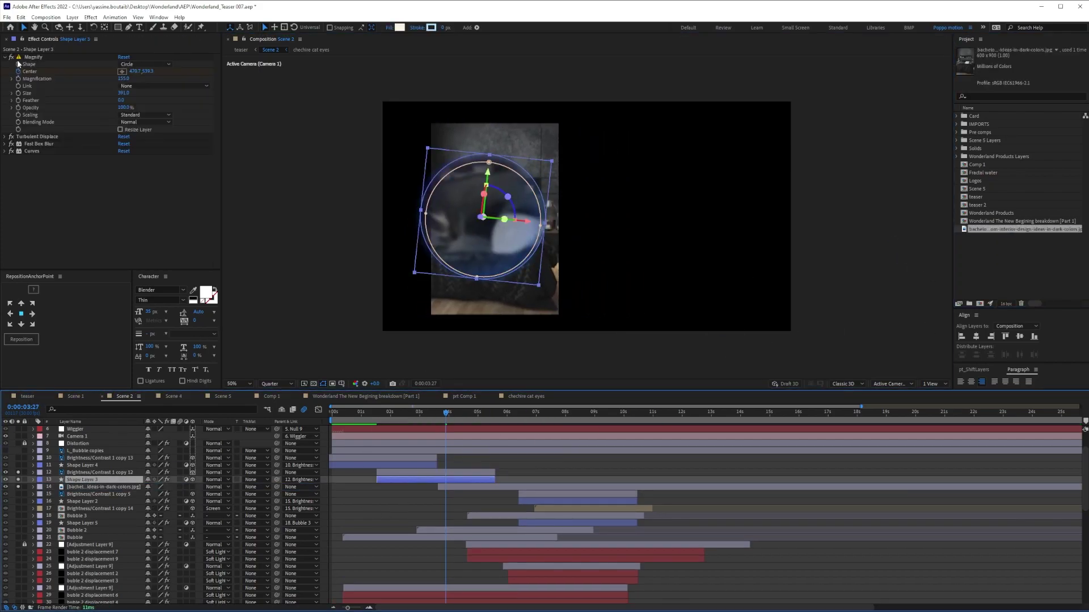
Compare the photo with Shape Layer 3's effects off, re-enabling Magnify, Turbulent Displace, Fast Box Blur and Curves one by one
drag(11, 137, 10, 189)
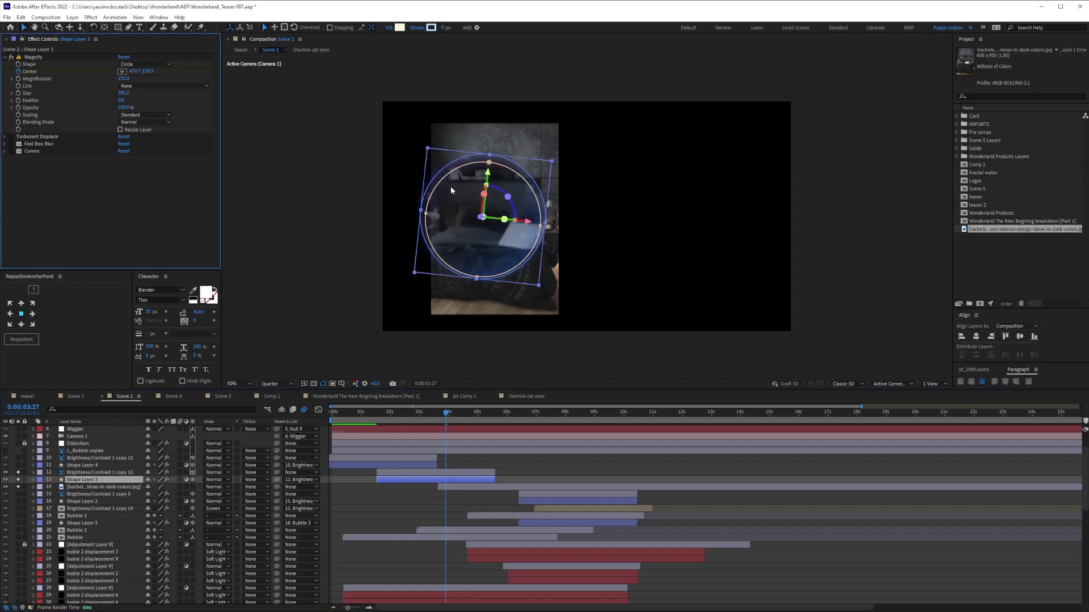
click(581, 144)
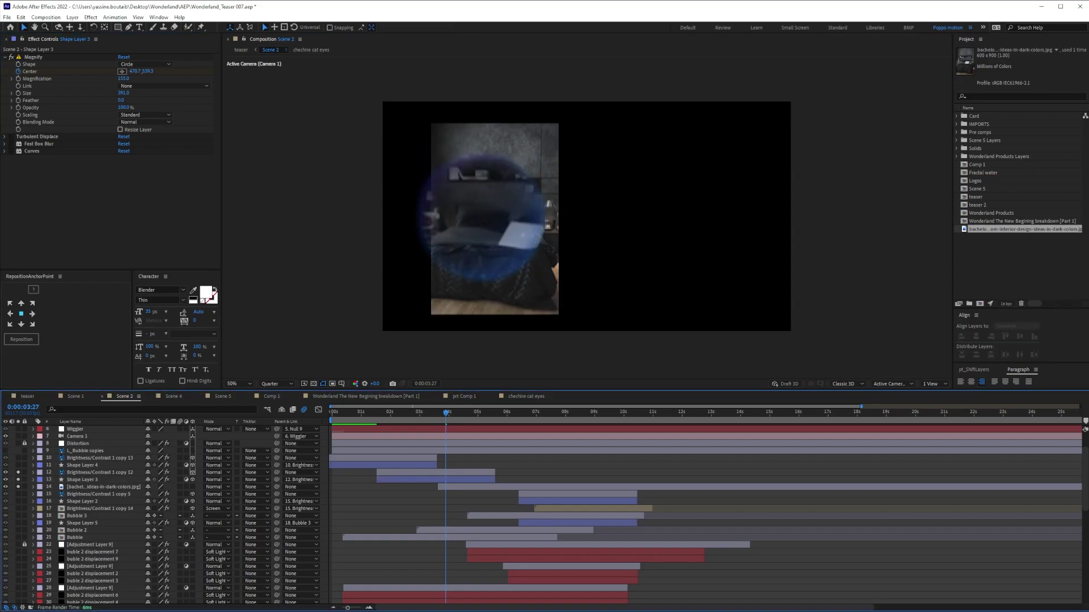
click(11, 57)
click(12, 57)
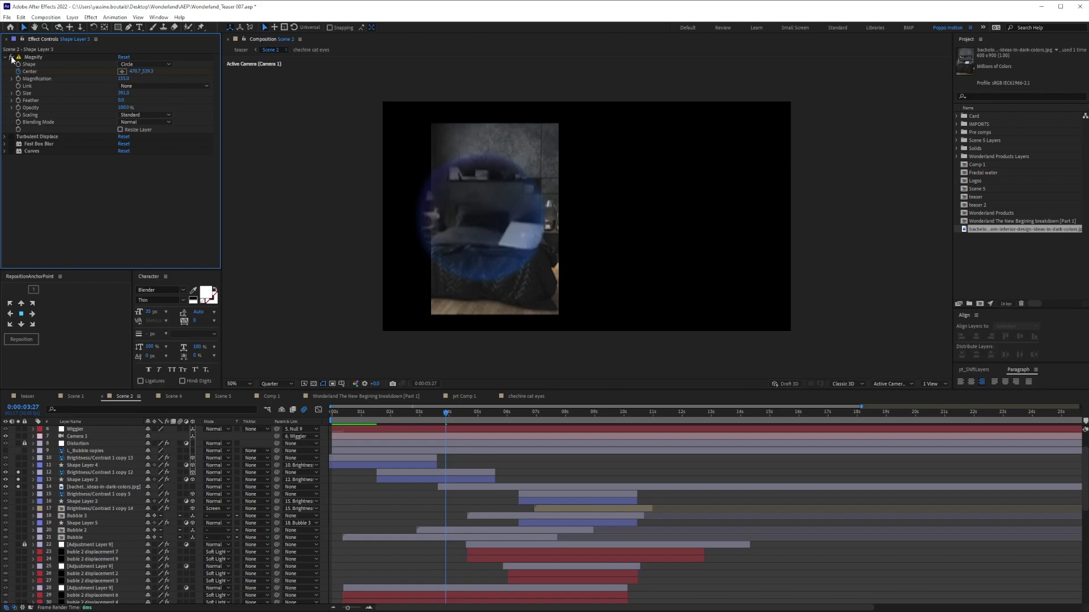
click(12, 137)
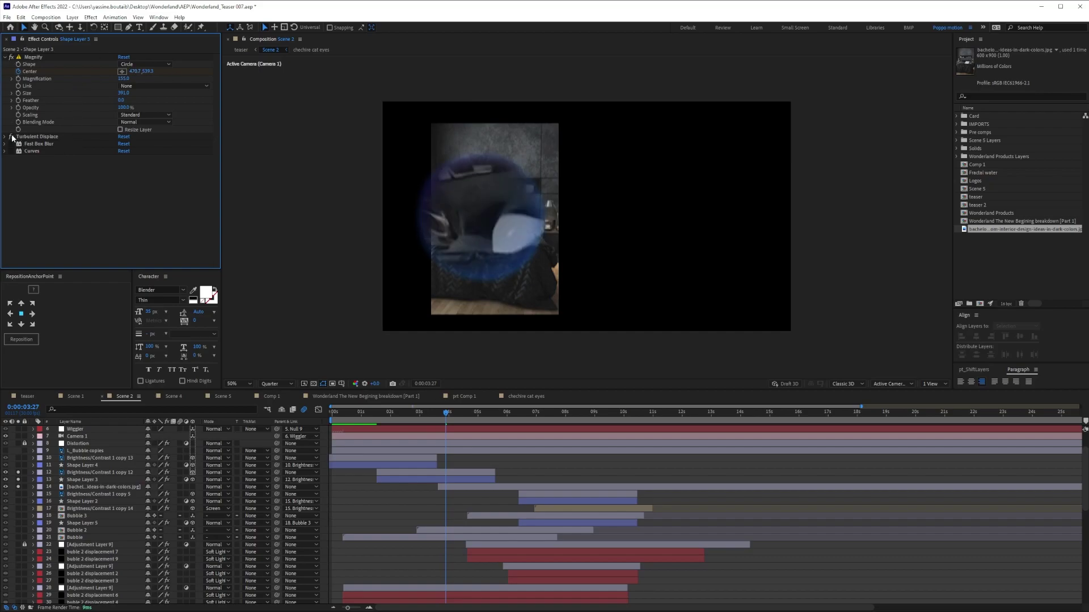
click(13, 144)
click(12, 151)
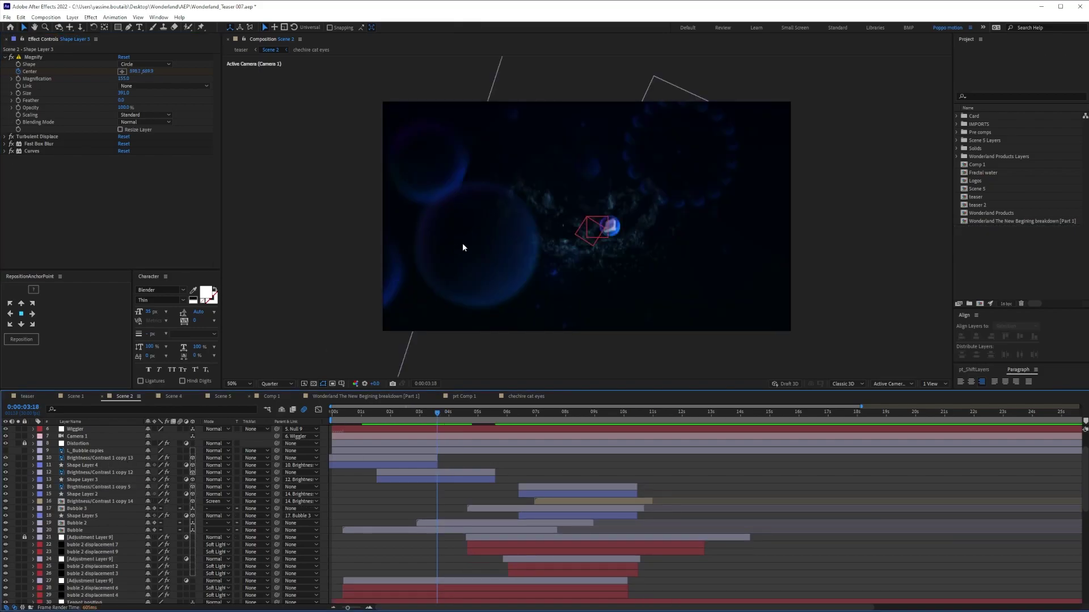
Move Scene 2 to 0:00:07:12, open the Bubble 3 precomp and collapse its second layer's properties
click(548, 420)
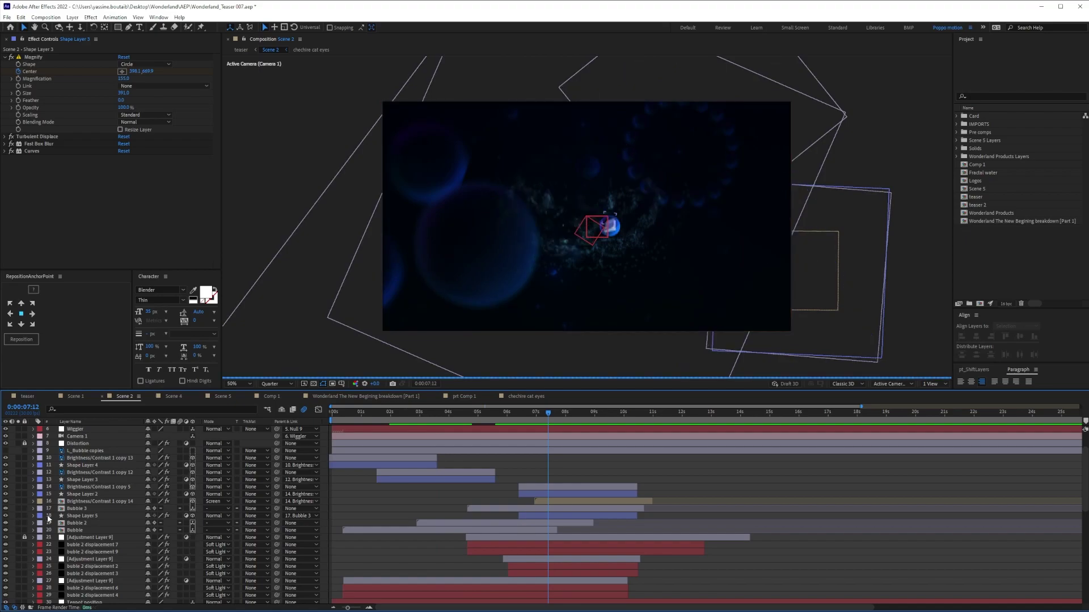
click(79, 509)
double_click(80, 509)
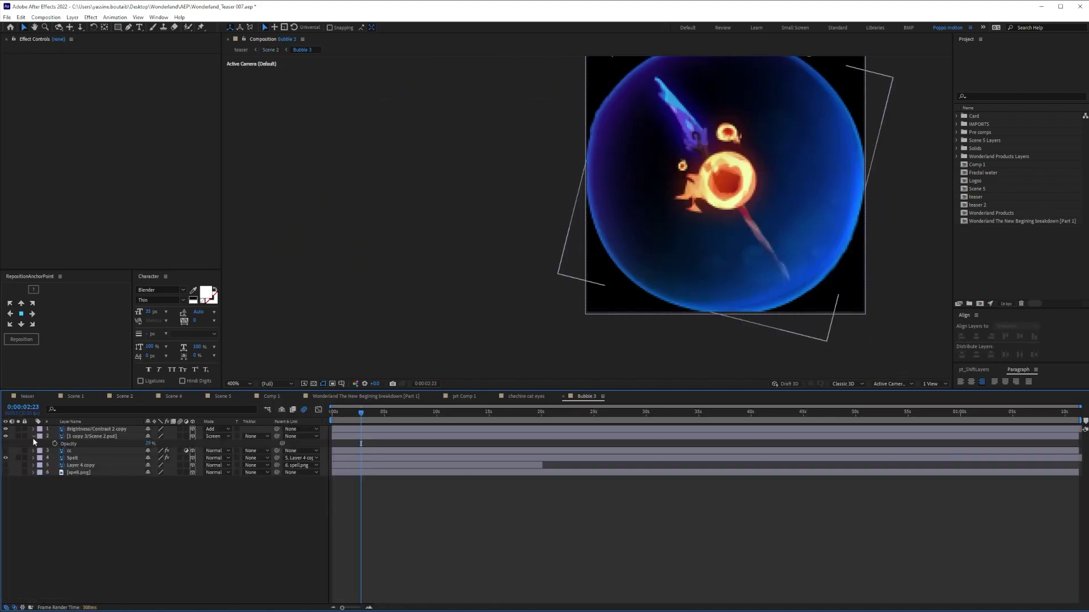
click(33, 436)
Solo Brightness/Contrast 2 copy in Bubble 3 and compare it with and without the 1 copy 3/Scene 2.psd layer soloed
click(101, 429)
click(19, 429)
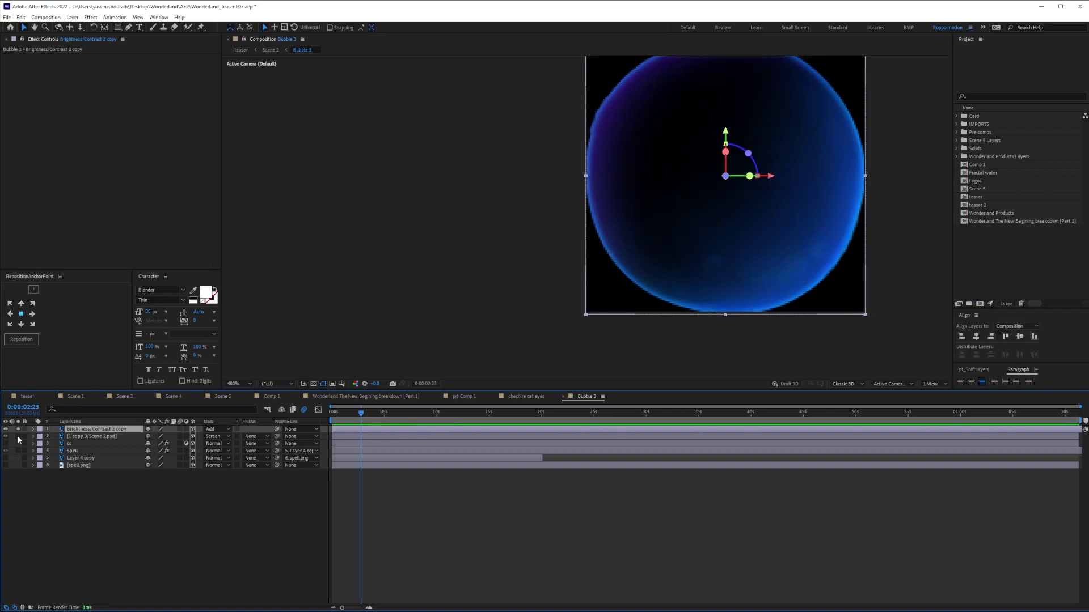
click(18, 437)
click(19, 436)
click(19, 437)
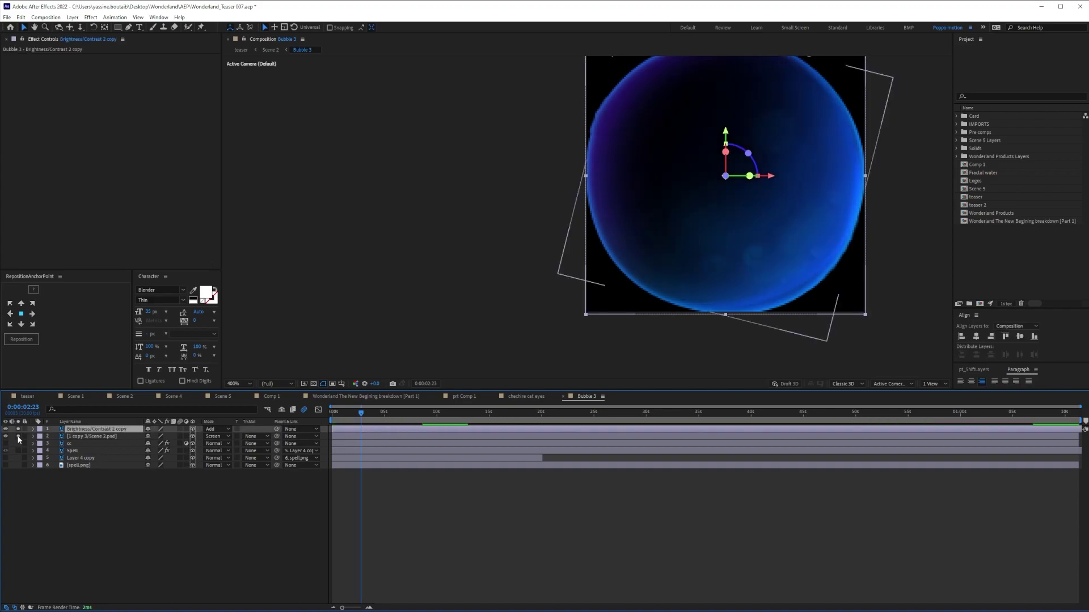
click(88, 437)
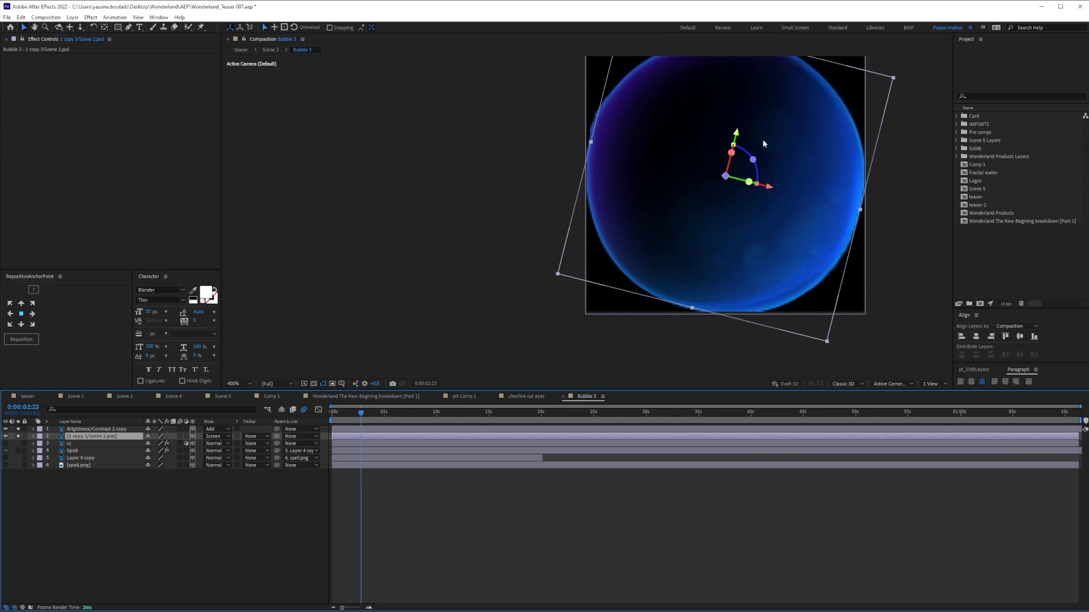
Solo the Spell layer along with the bubble layers and examine its Turbulent Displace effect at several points in time
click(18, 451)
click(730, 198)
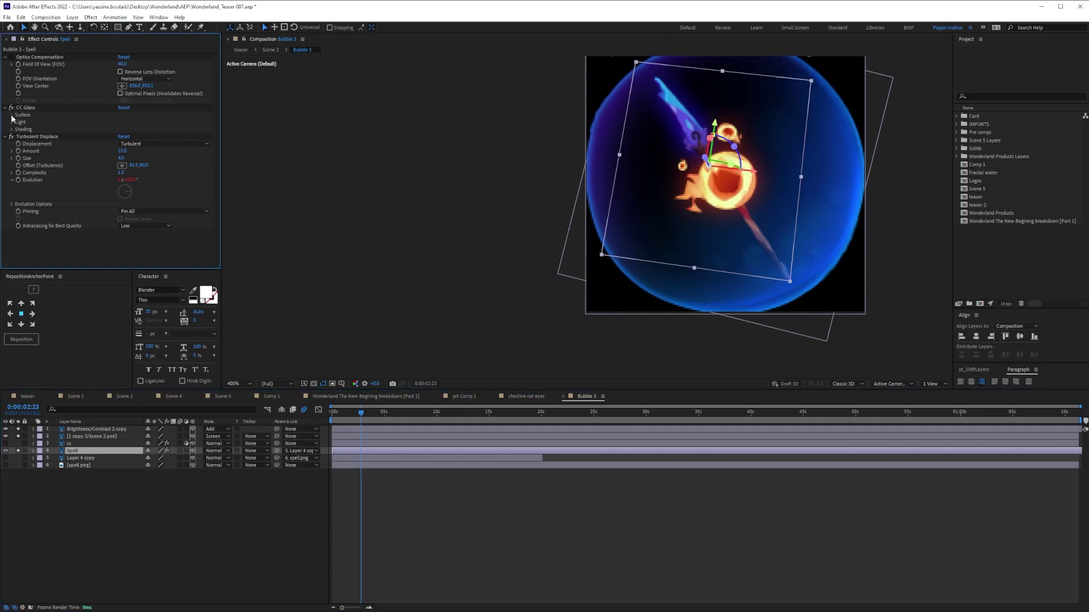
click(14, 137)
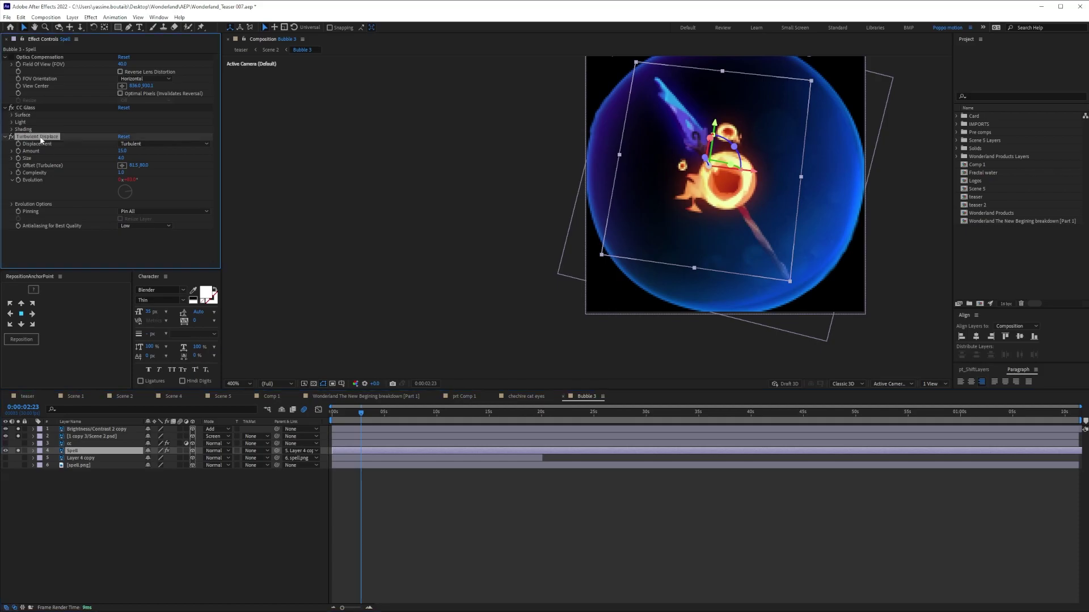
click(452, 528)
click(447, 413)
drag(447, 414, 561, 412)
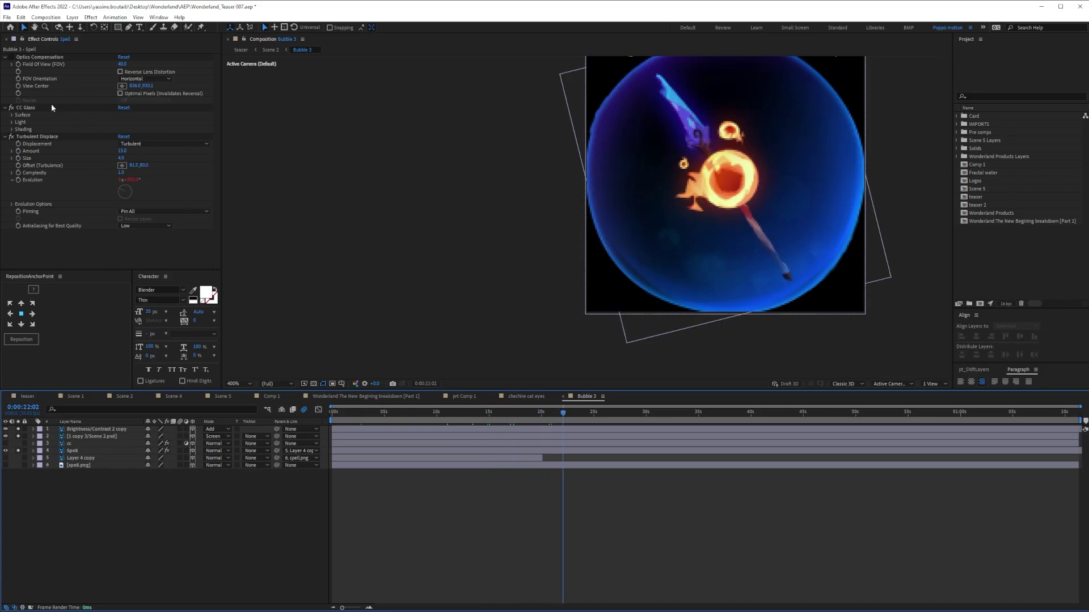
click(37, 138)
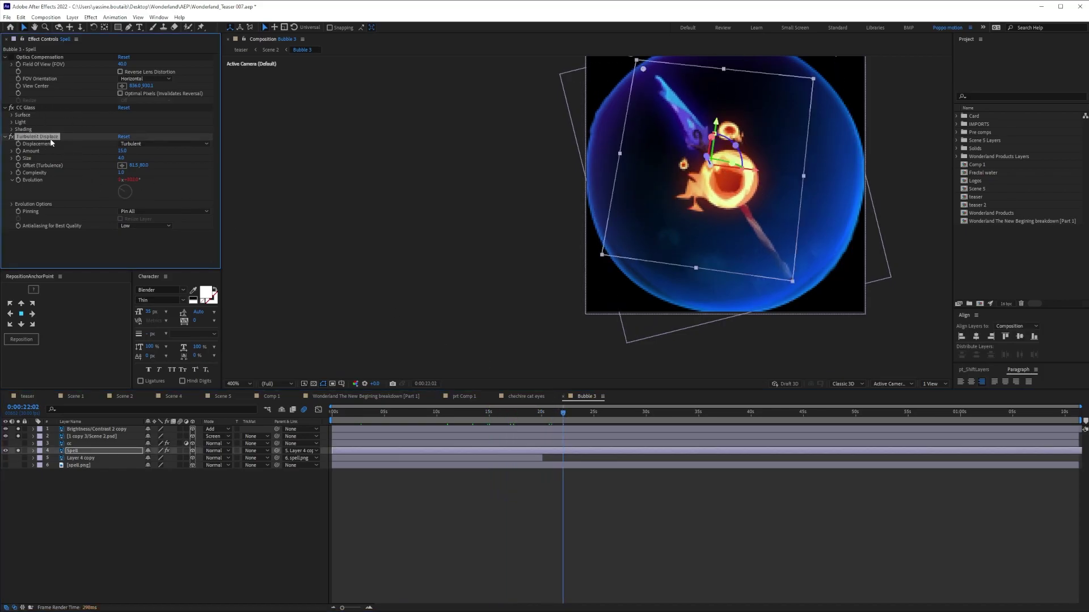
drag(484, 413, 348, 423)
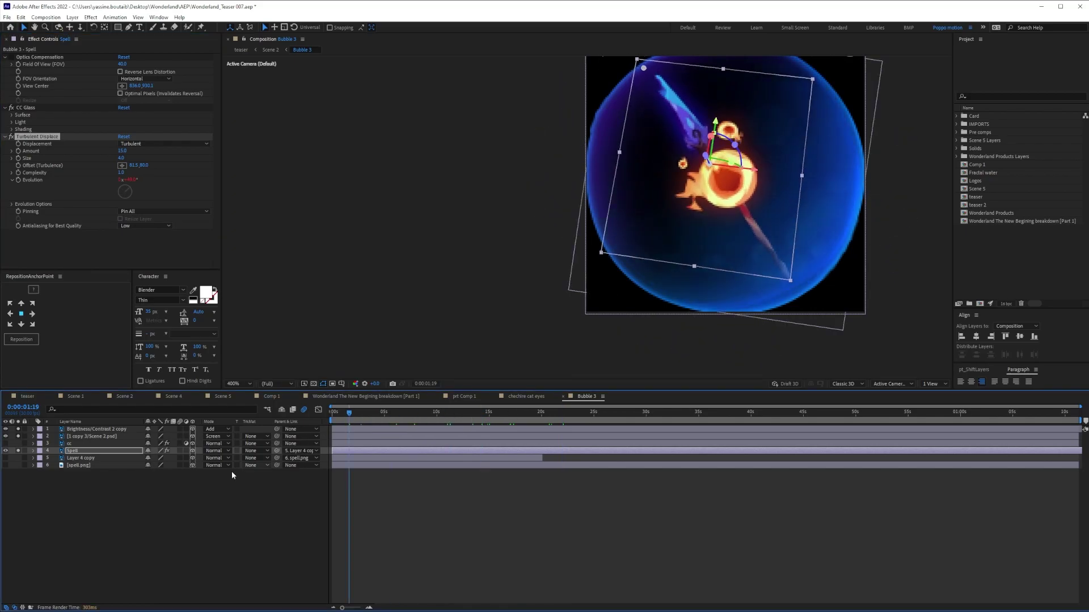
Check the rotation keyframes of 1 copy 3/Scene 2.psd back to the start of the precomp, and return to Scene 2
click(76, 437)
key(r)
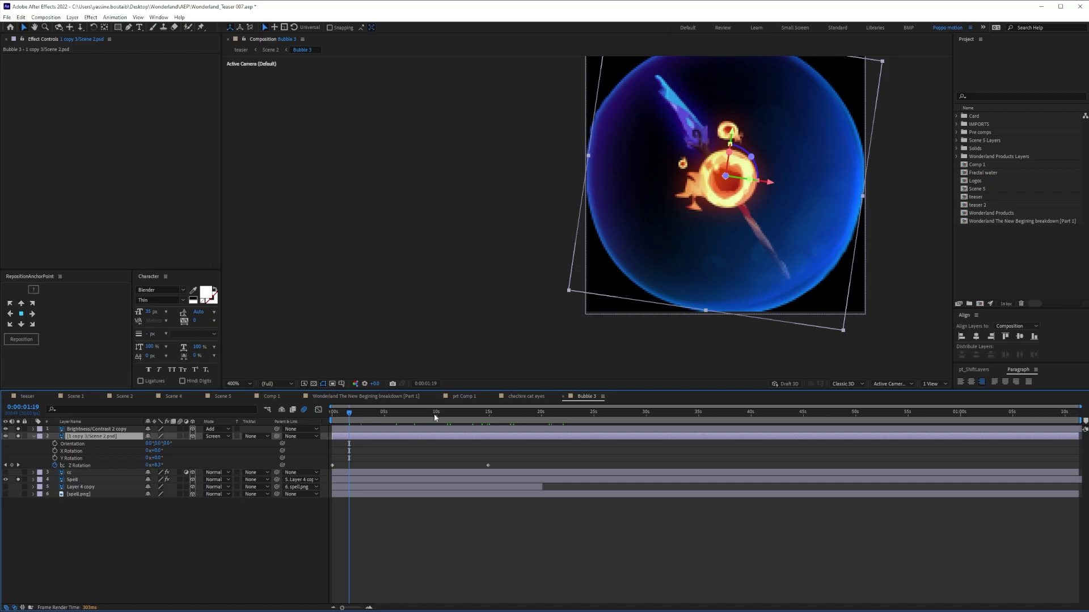
drag(435, 418, 329, 427)
click(178, 573)
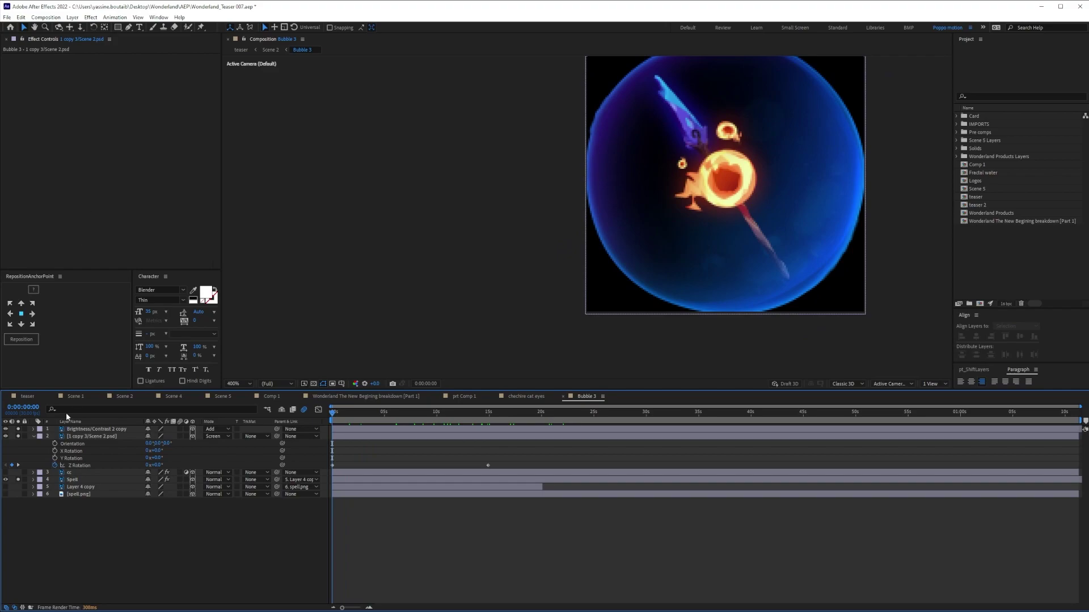
click(269, 50)
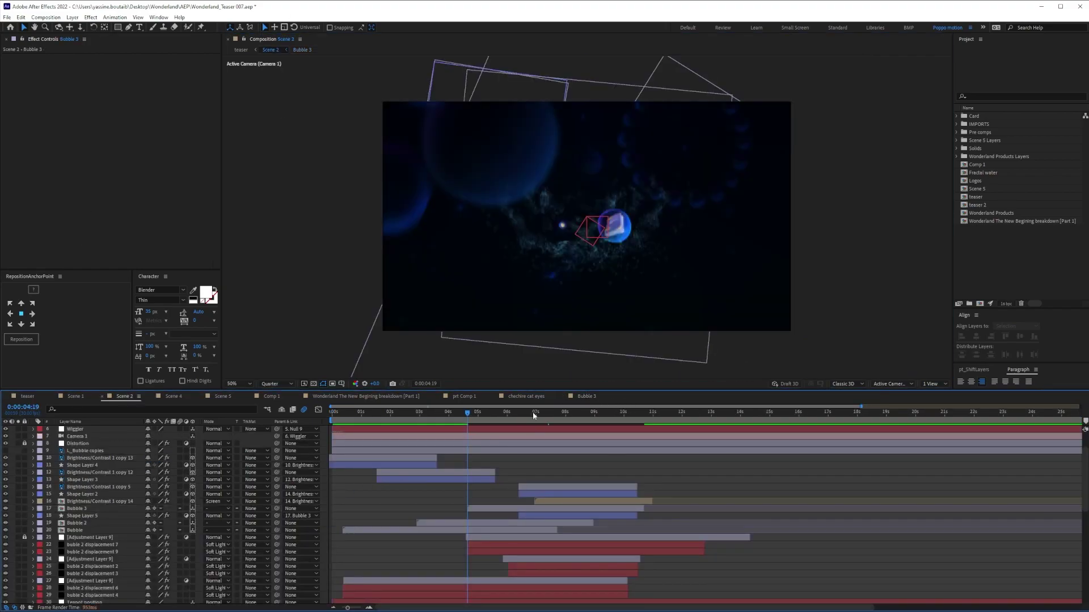
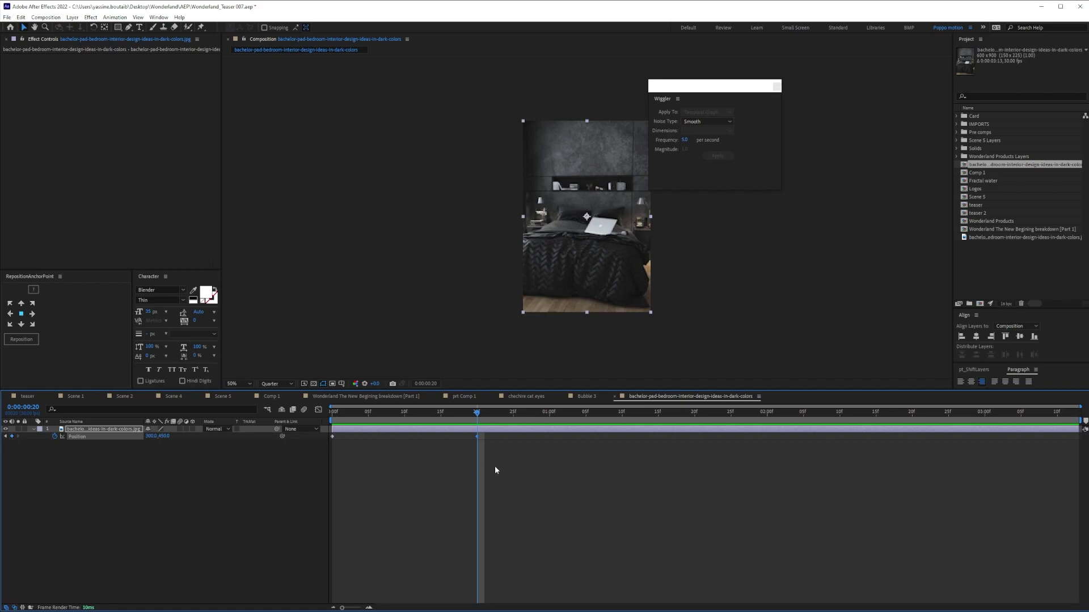
Select both Position keyframes of the bedroom image layer and move the Wiggler window clear of the image
click(505, 496)
drag(534, 491, 309, 429)
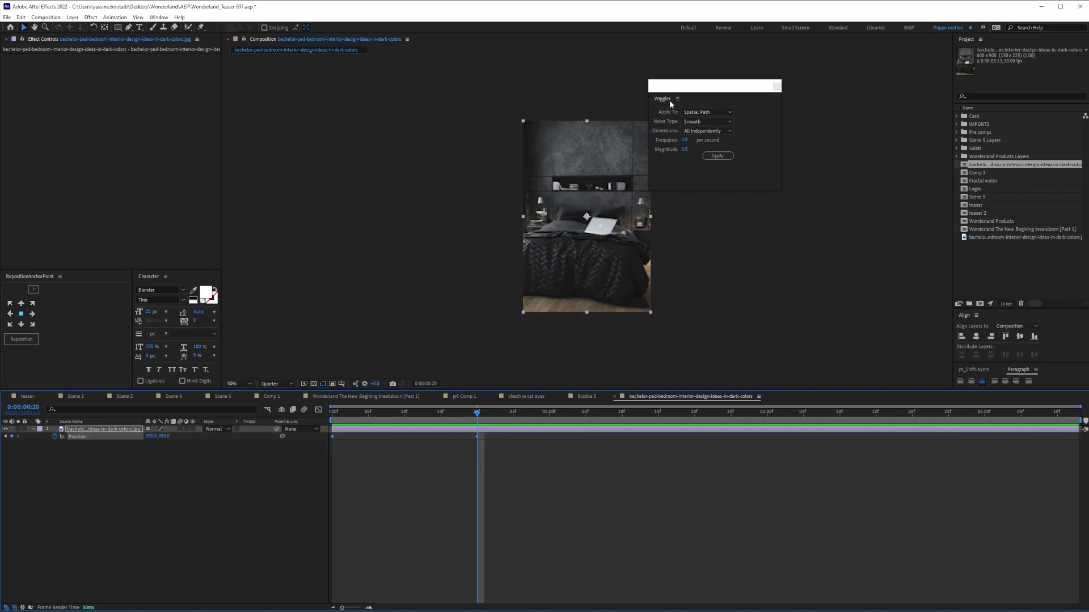
drag(720, 89, 806, 147)
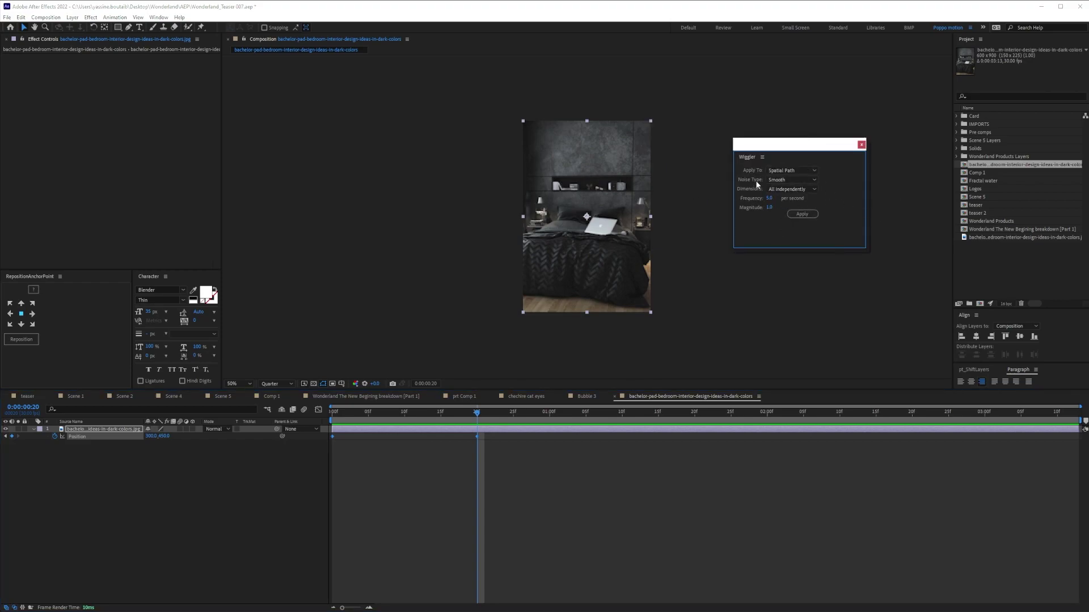
Check the Wiggler's Dimensions and Noise Type options, keeping All Independently and Smooth
click(780, 189)
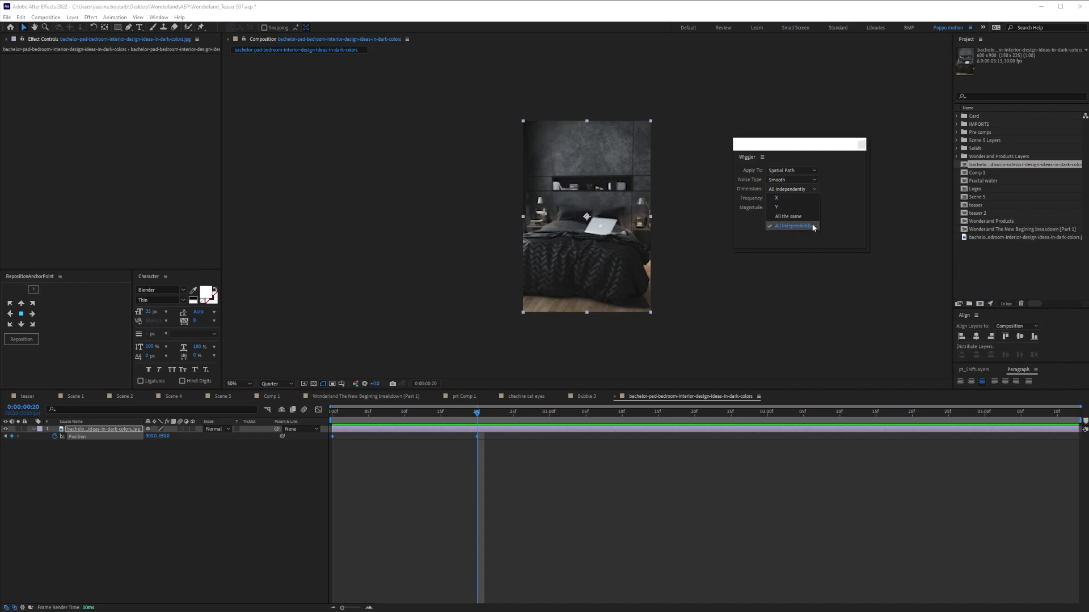
click(753, 227)
click(788, 179)
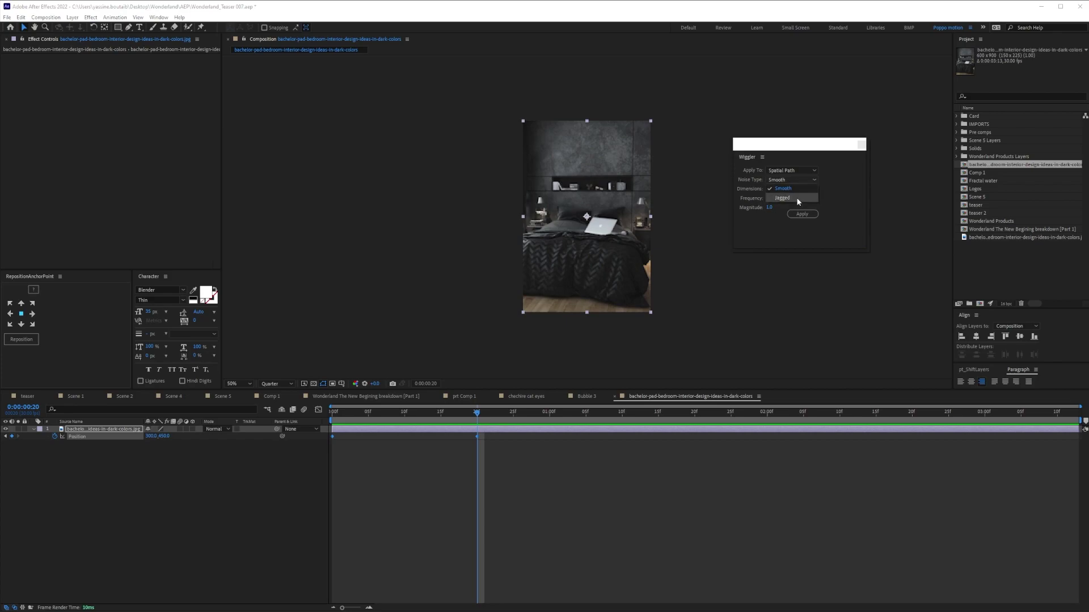
click(836, 213)
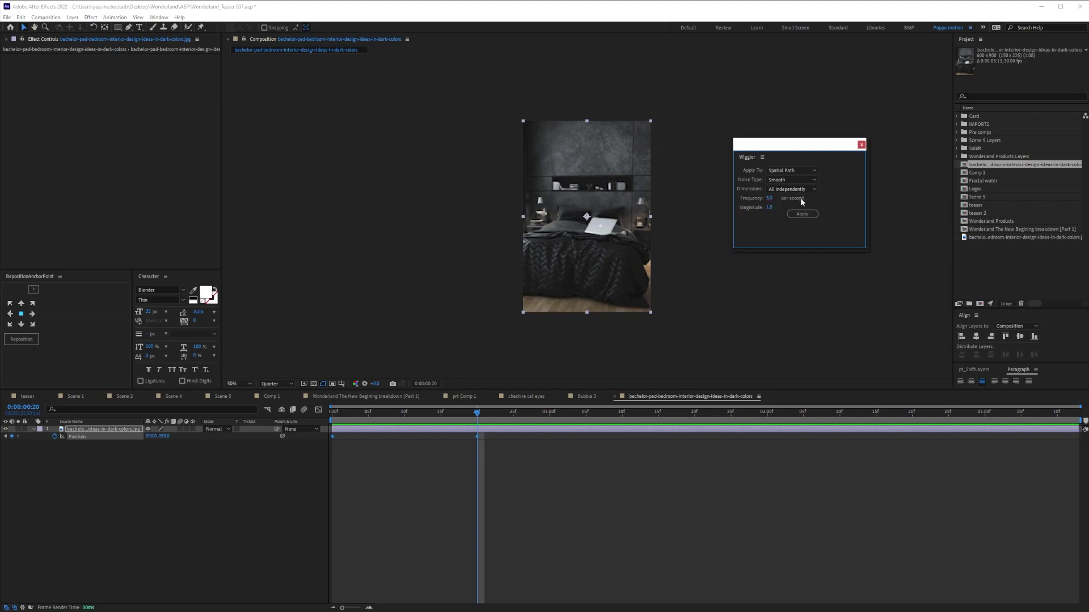
Apply a wiggle with a magnitude of 15 to the selected Position keyframes and preview the motion
click(769, 199)
key(Return)
text(15)
key(Return)
click(817, 214)
key(space)
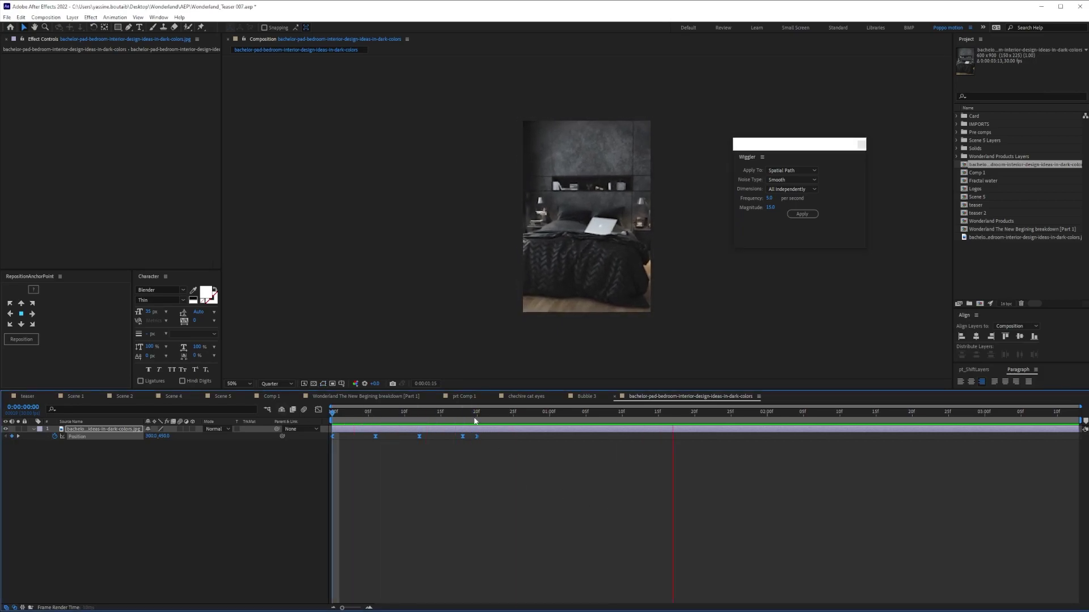
Replace the applied wiggle with one at a frequency of 20 per second, preview it and return to Scene 2
click(432, 421)
key(ctrl+z)
click(770, 199)
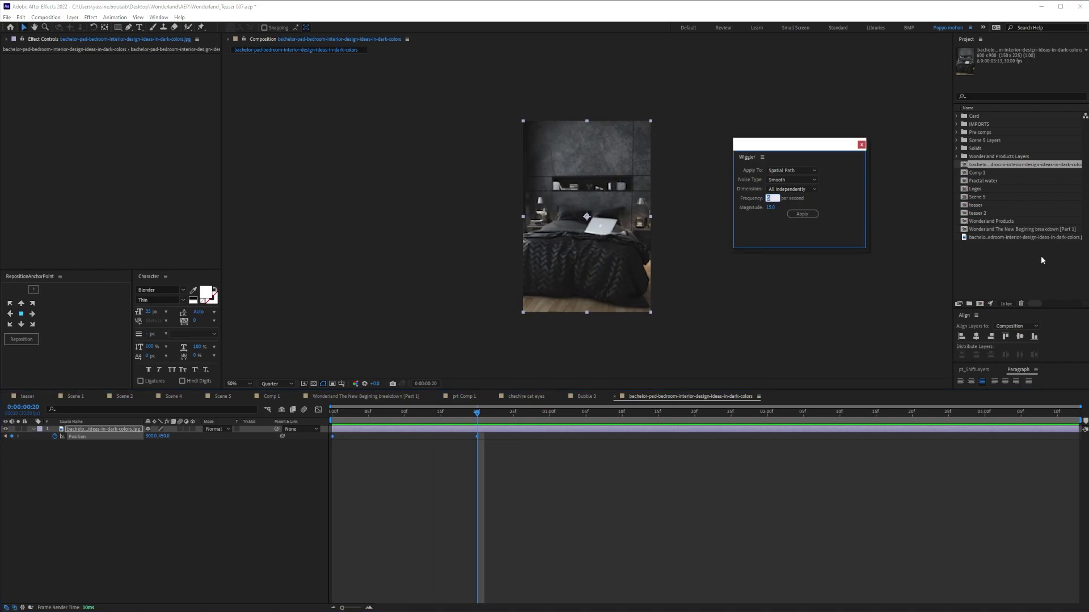
text(20)
click(802, 214)
click(309, 417)
key(Home)
key(space)
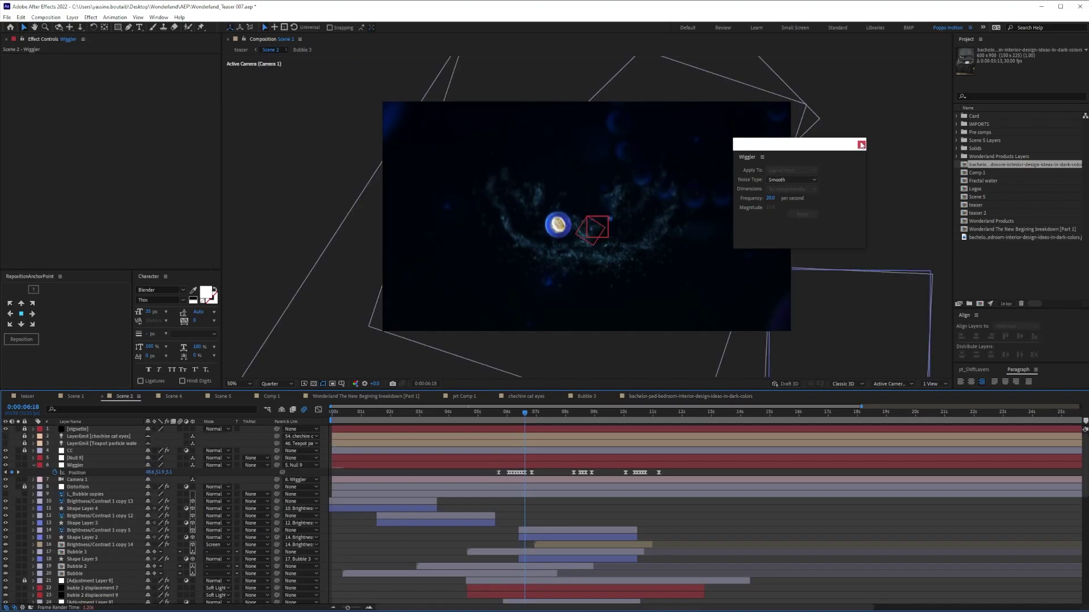
click(860, 145)
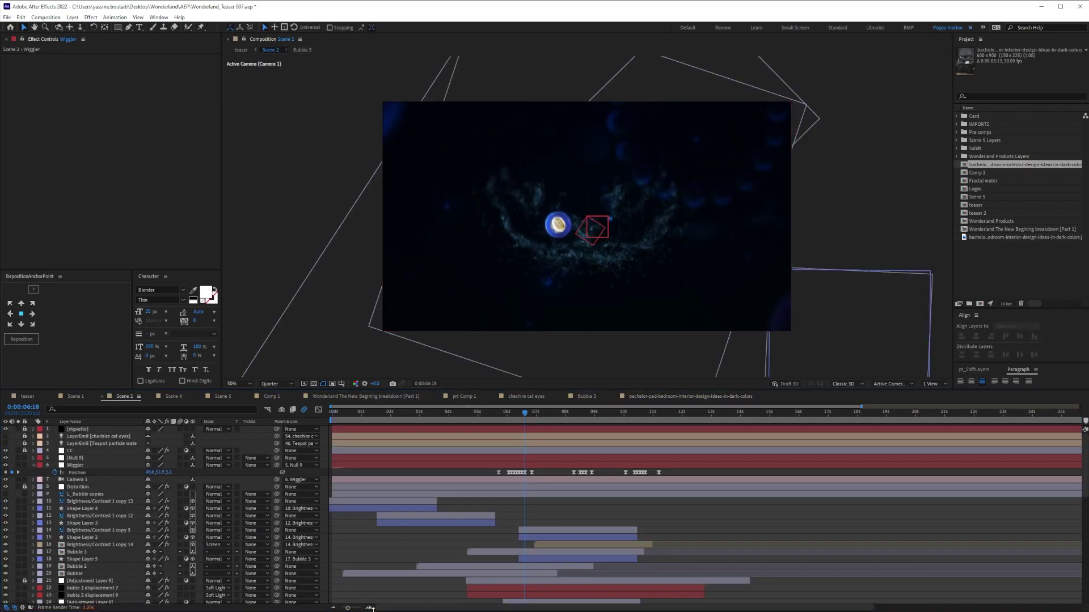
Examine Scene 2's bubble layers at 0:00:08:11 and 0:00:05:15, selecting Bubble and Bubble 3
drag(528, 414, 577, 418)
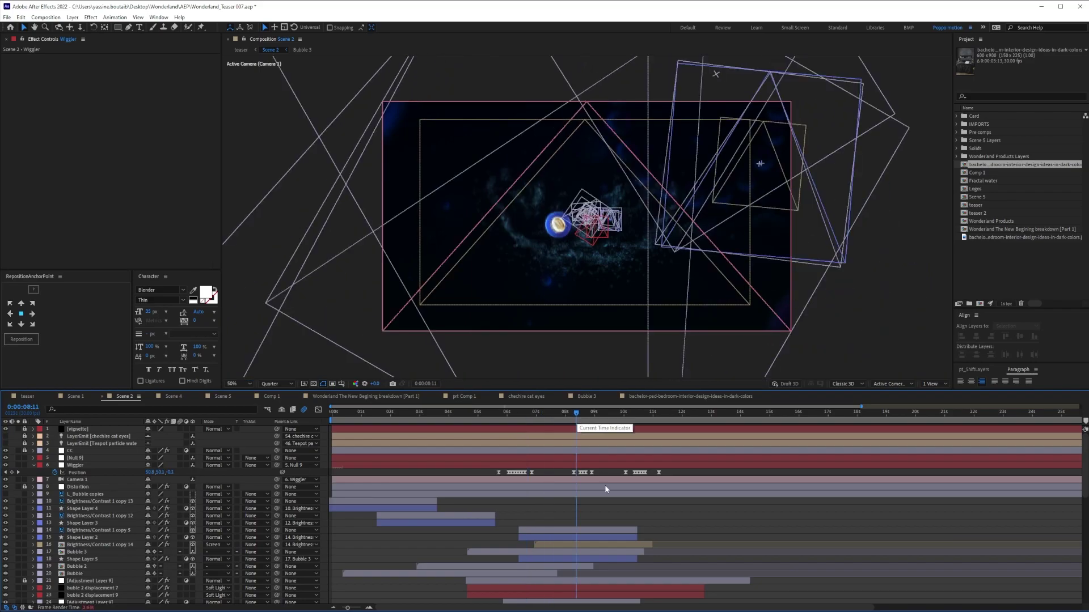
click(89, 573)
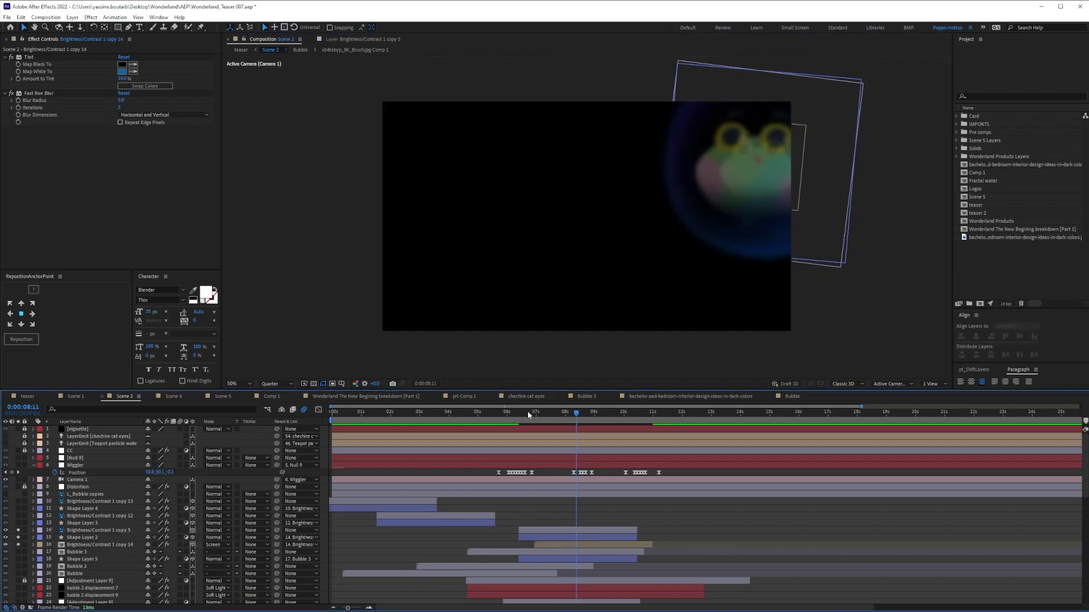
click(530, 414)
drag(530, 413, 492, 418)
click(83, 546)
click(82, 552)
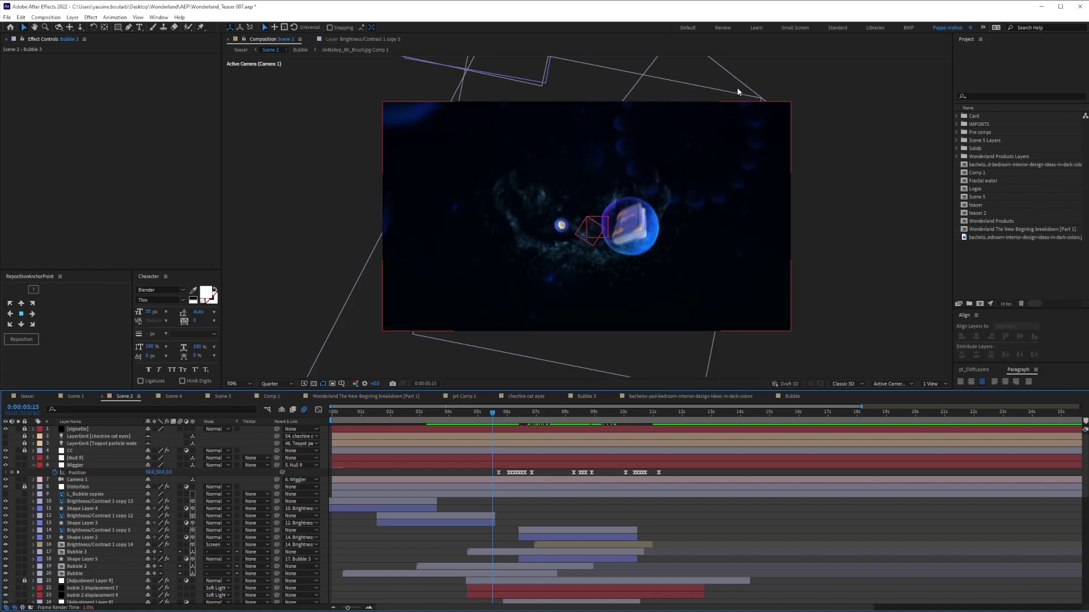
Select Bright Wheel 2 and Bright Wheel in Scene 2 and check their Fast Box Blur effects
click(704, 81)
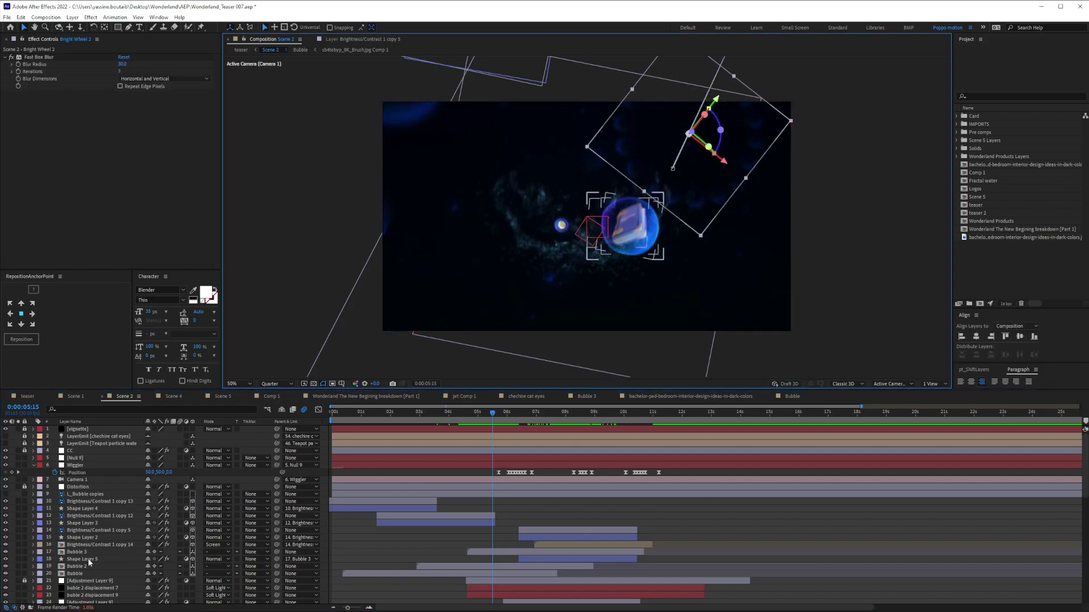
scroll(97, 527, down, 10)
scroll(100, 521, down, 2)
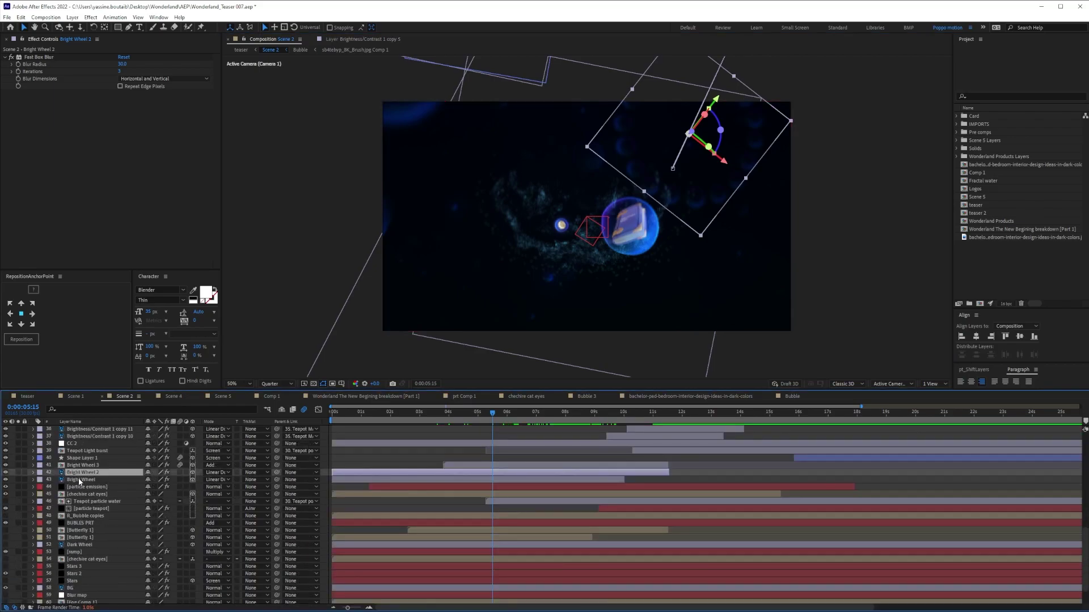
click(80, 479)
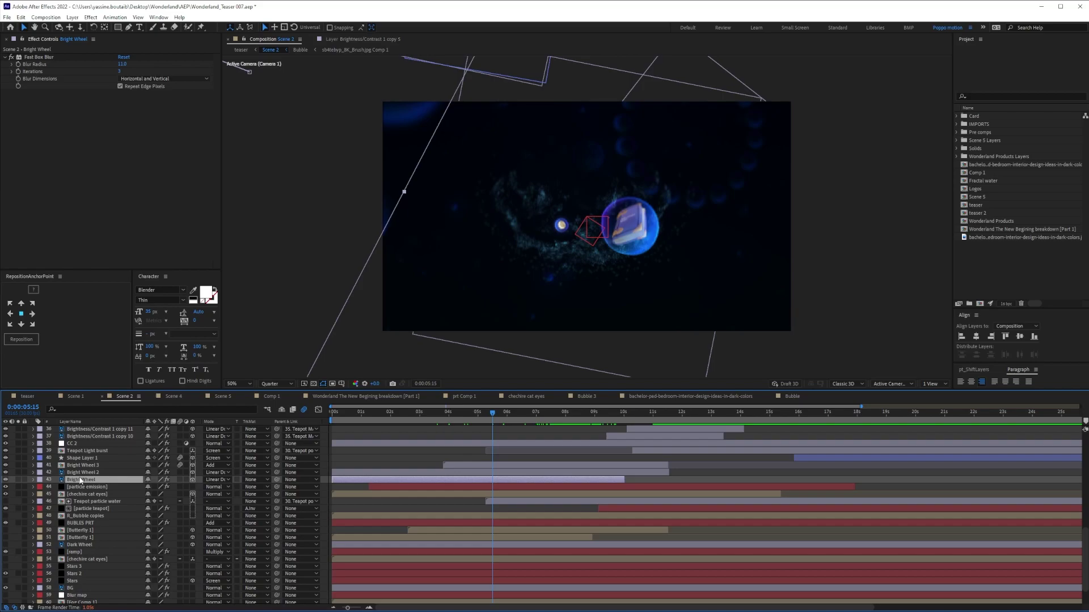
Solo the BUBLES PRT layer and examine its particles from 0:00:04:21 back to 0:00:02:16
click(468, 423)
scroll(97, 510, down, 1)
click(96, 513)
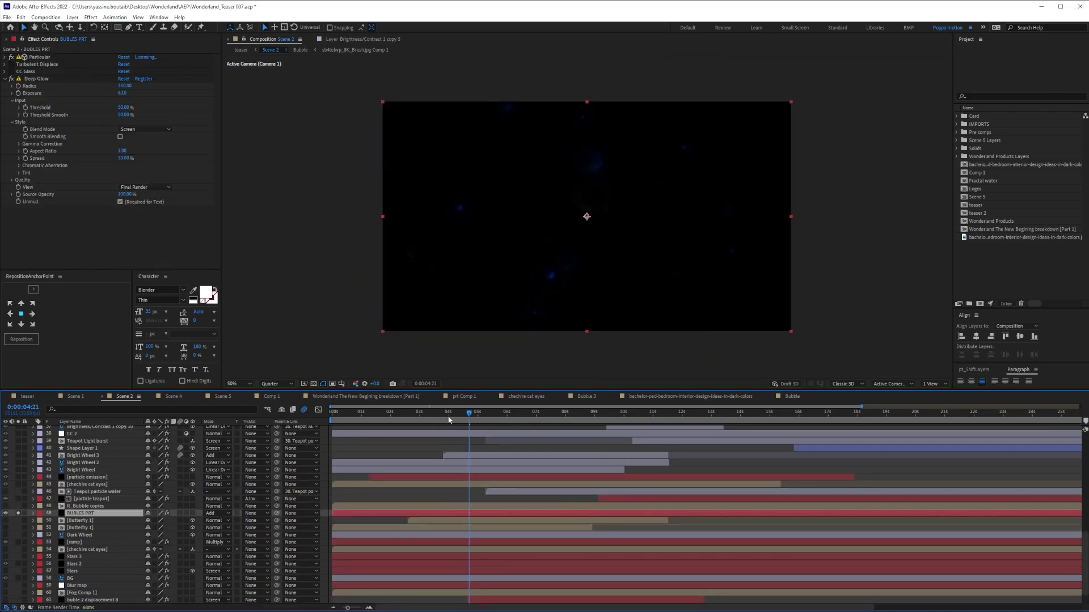
drag(464, 414, 406, 476)
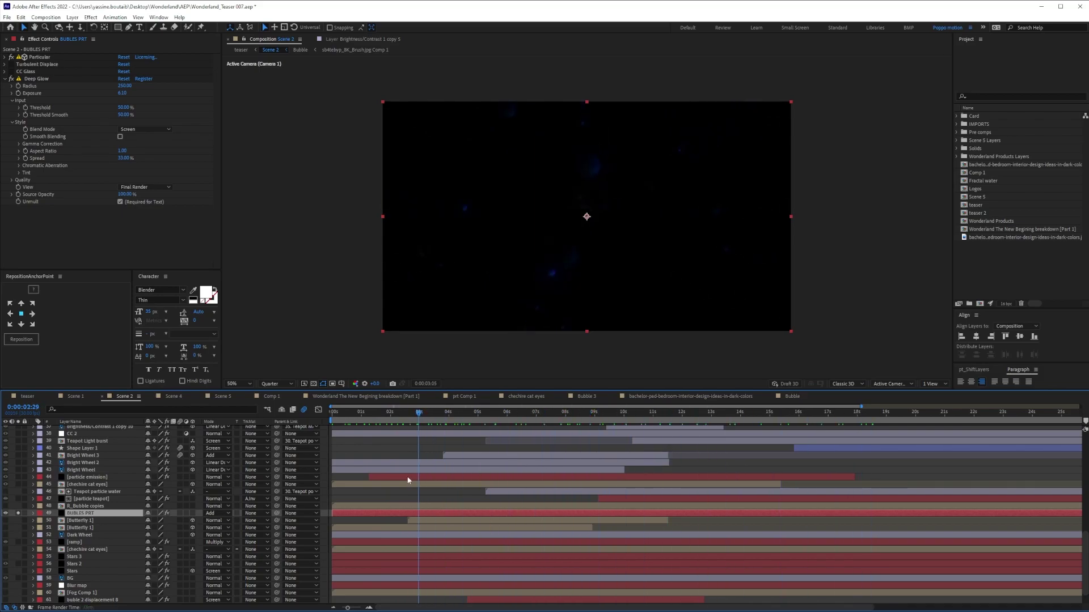
Inspect the Particular settings of BUBLES PRT from the emitter down to the sprite texture layer
click(5, 57)
scroll(77, 214, down, 3)
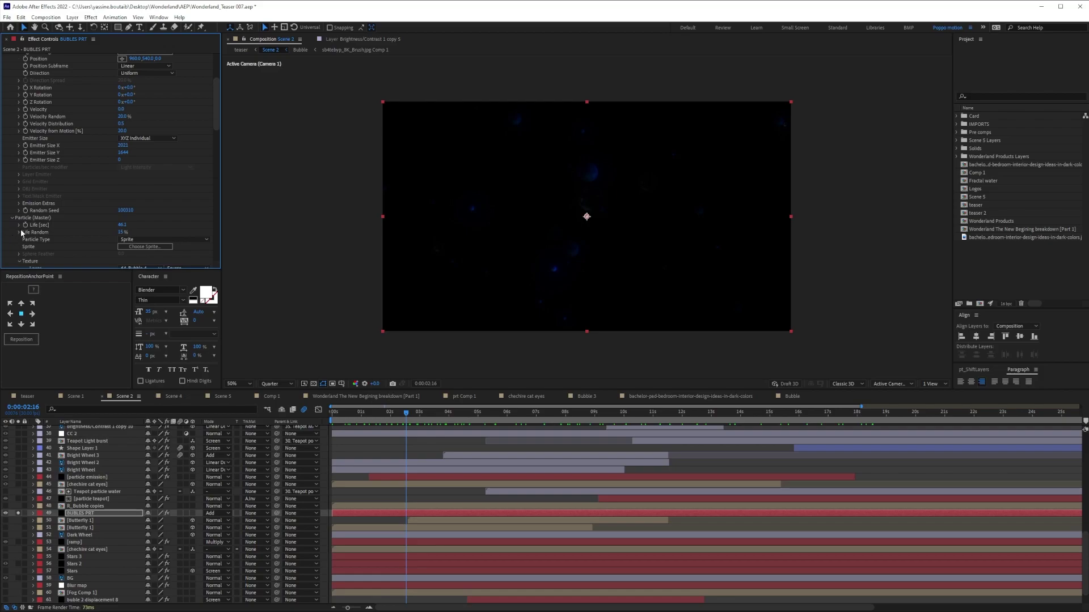
scroll(144, 238, down, 1)
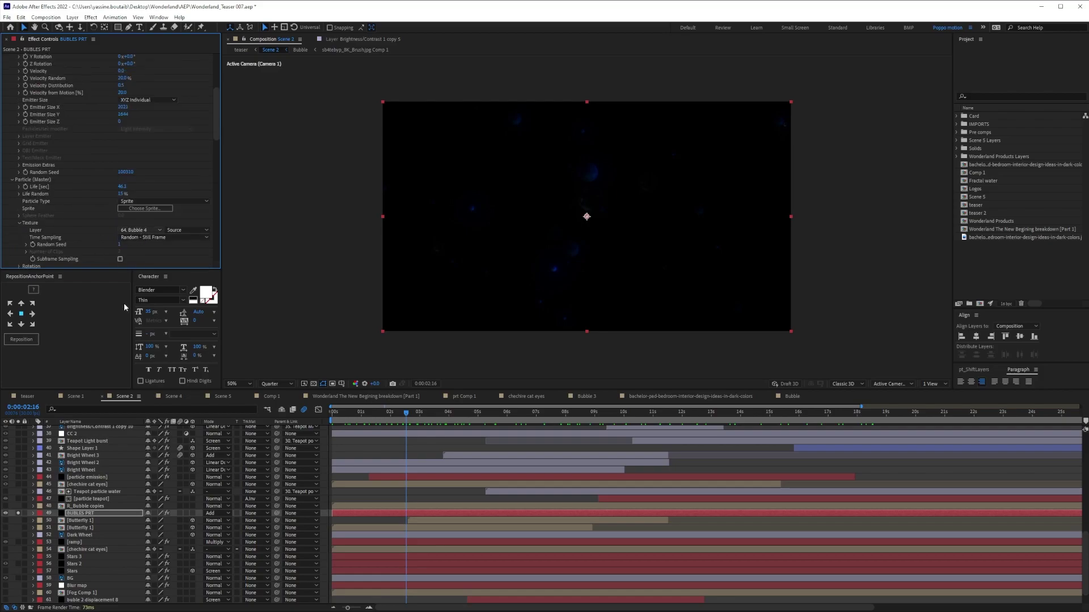
Open the Bubble 4 precomp, examine its bubble layers over time and return to Scene 2
scroll(68, 581, down, 1)
double_click(71, 600)
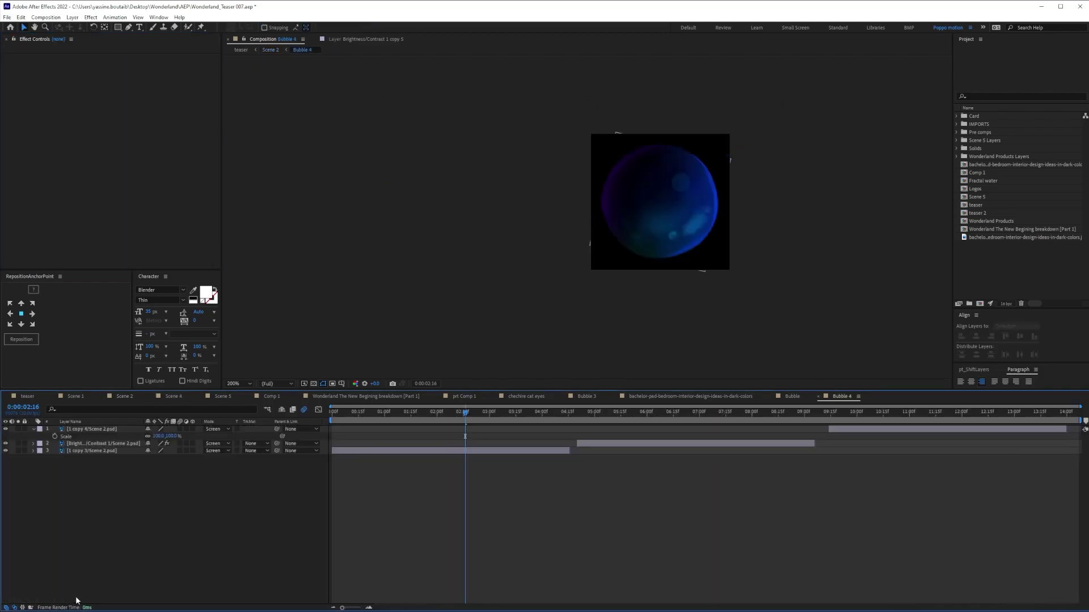
drag(459, 414, 664, 414)
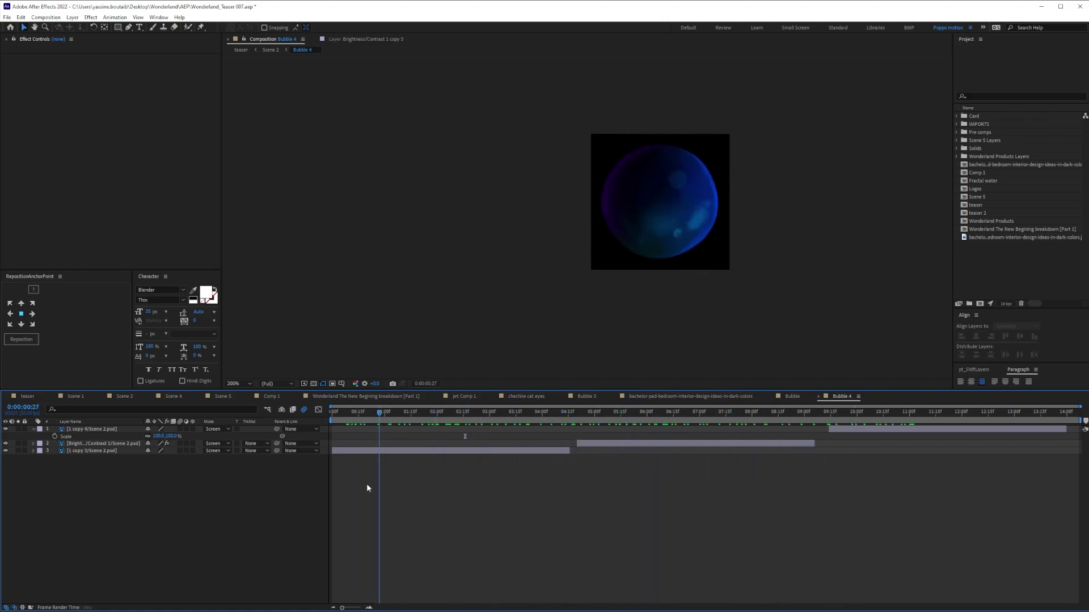
click(270, 49)
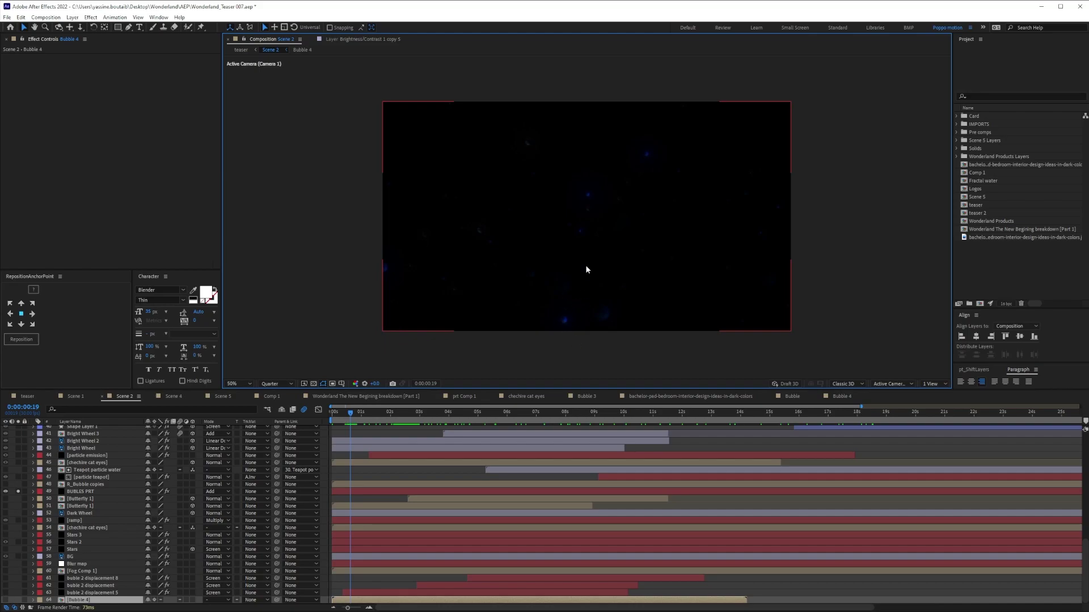
Solo Bright Wheel 3 in Scene 2 at 0:00:07:16 and open its precomp
drag(448, 414, 544, 433)
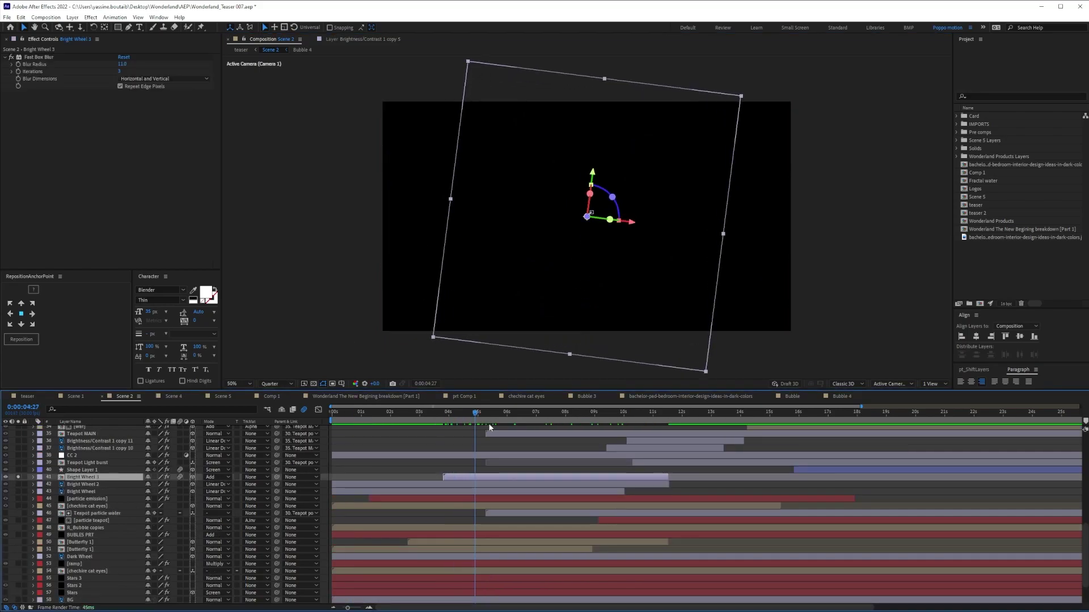
click(457, 436)
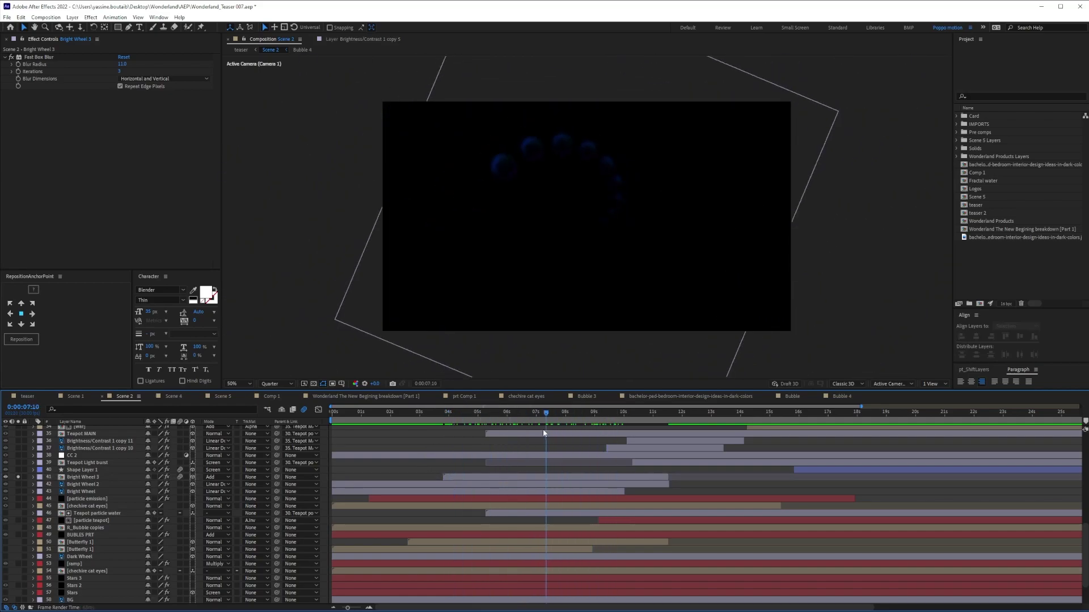
double_click(467, 476)
Examine the ring of bubbles in Bright Wheel 3 Comp 1 at 0:00:12:08 and 0:00:09:10, selecting individual bubble layers
drag(333, 417, 589, 460)
click(723, 201)
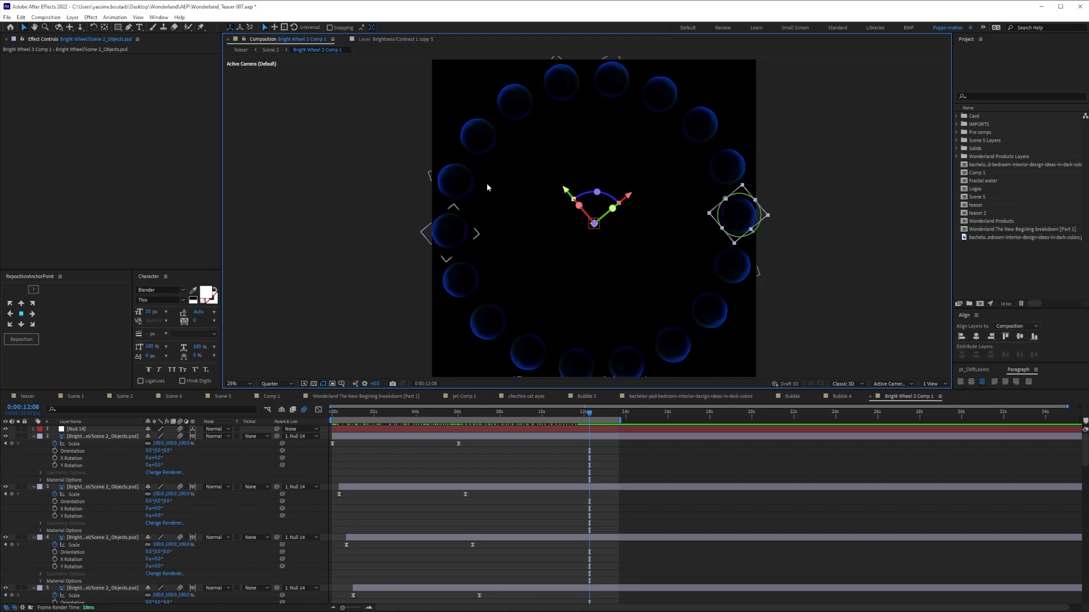
click(613, 471)
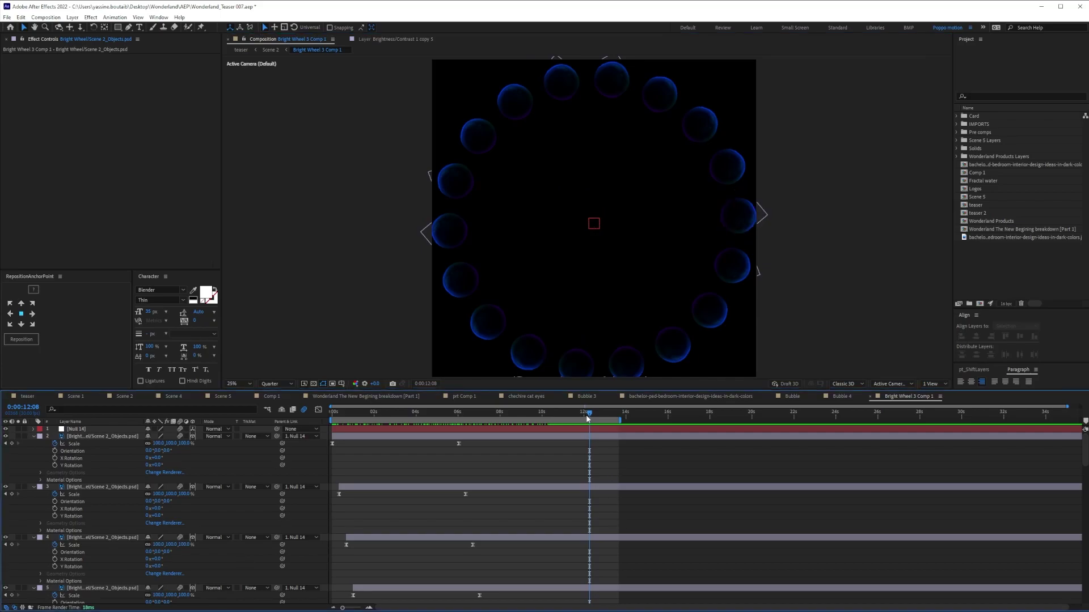
drag(589, 427, 481, 432)
click(131, 437)
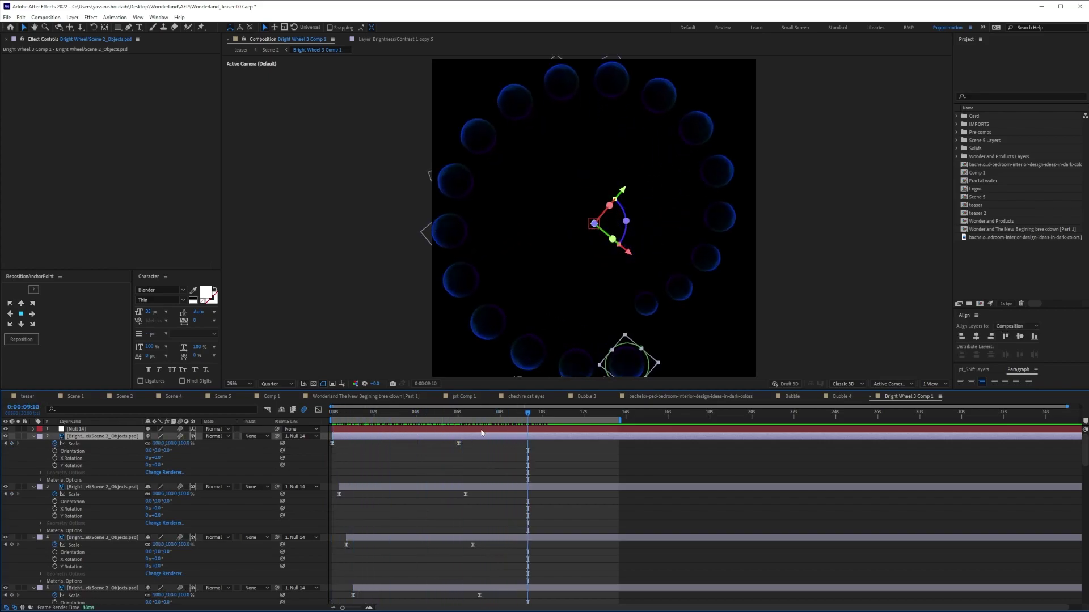
Reveal Null 14's Scale and Z Rotation keyframes and examine their animation over time and in the Graph Editor
click(483, 430)
key(u)
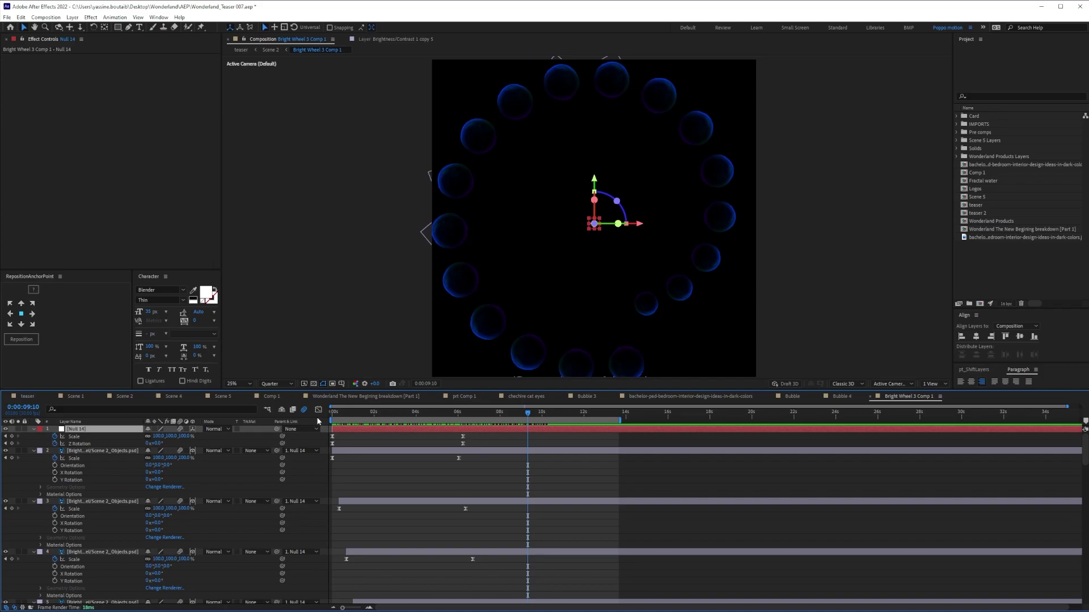
drag(339, 416, 442, 441)
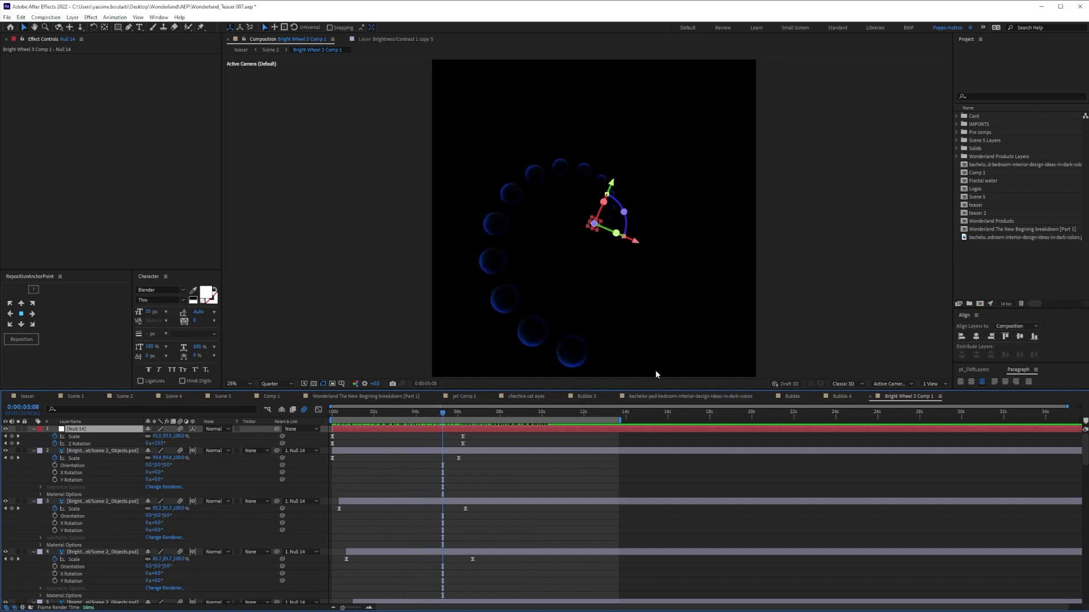
drag(390, 424, 479, 425)
click(318, 409)
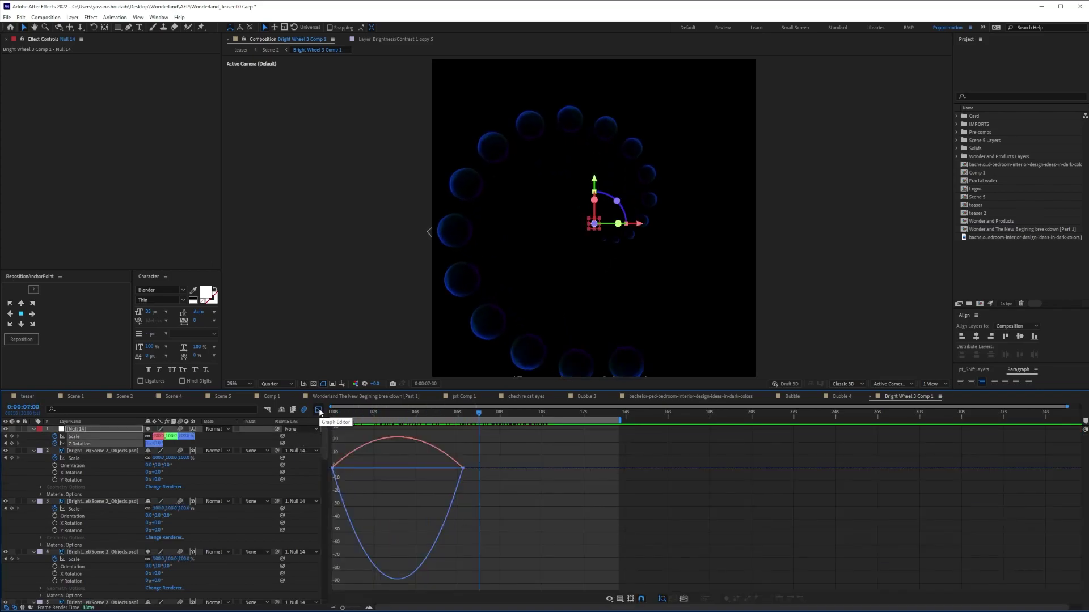
click(318, 409)
click(549, 481)
Return to Scene 2 and examine the soloed teapot layers over time, ending at 0:00:14:14
click(270, 50)
drag(644, 414, 465, 425)
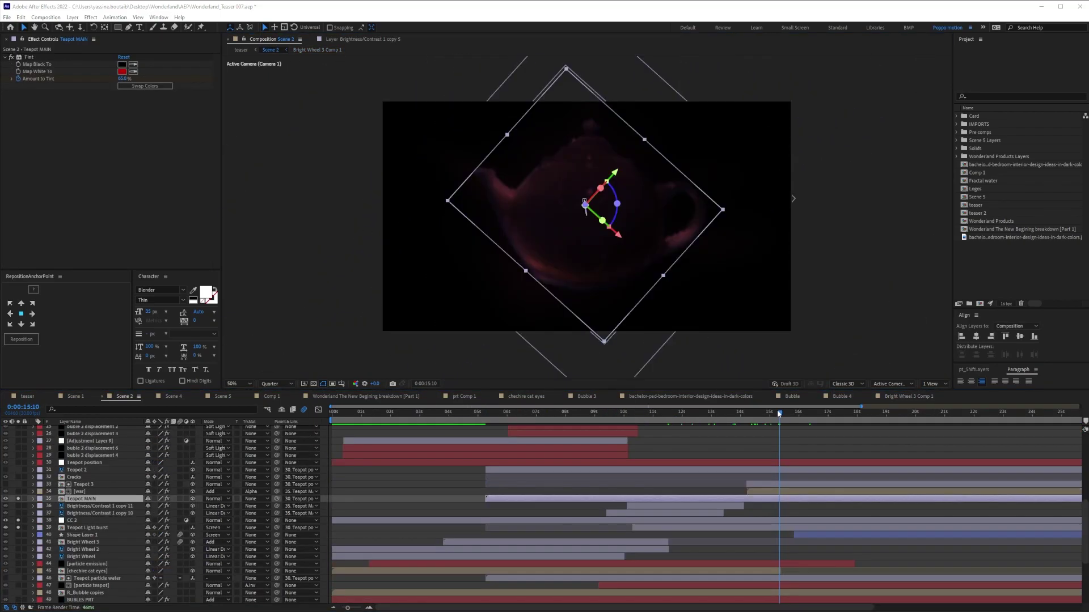
drag(779, 414, 553, 423)
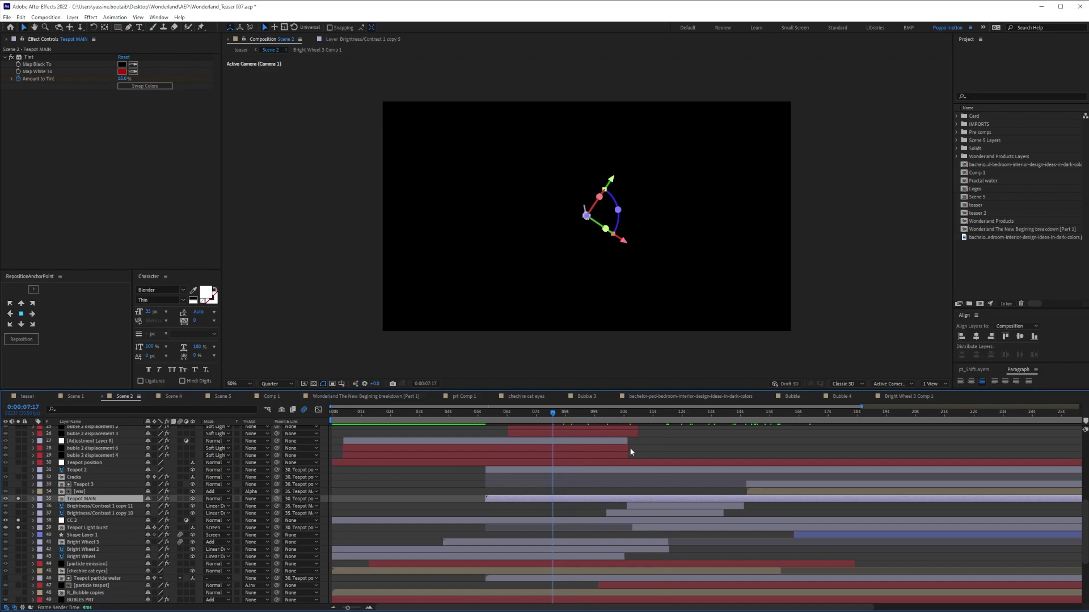
click(675, 451)
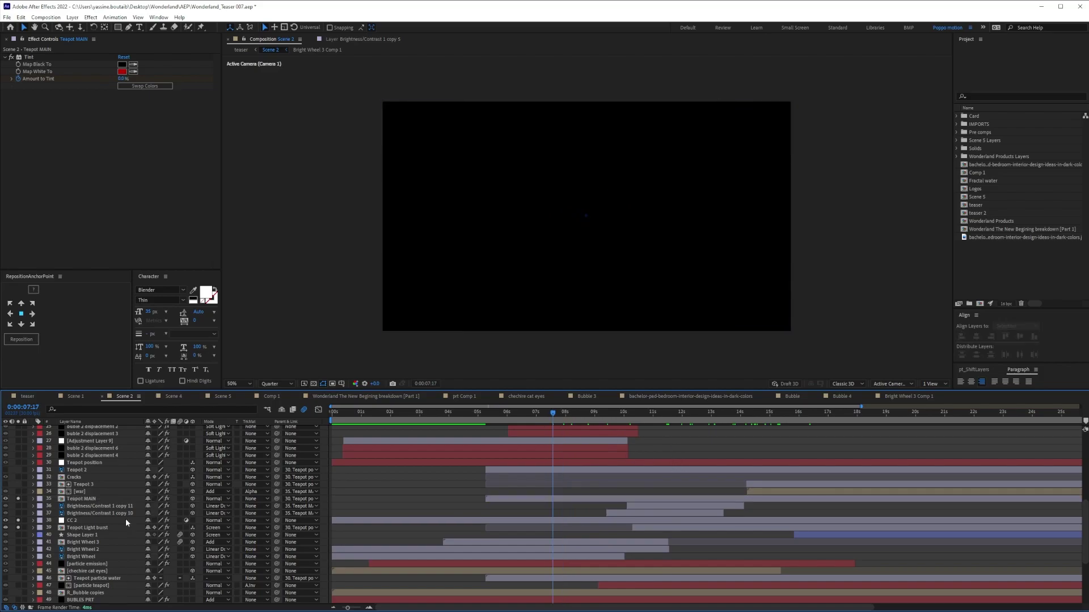
drag(560, 418, 753, 417)
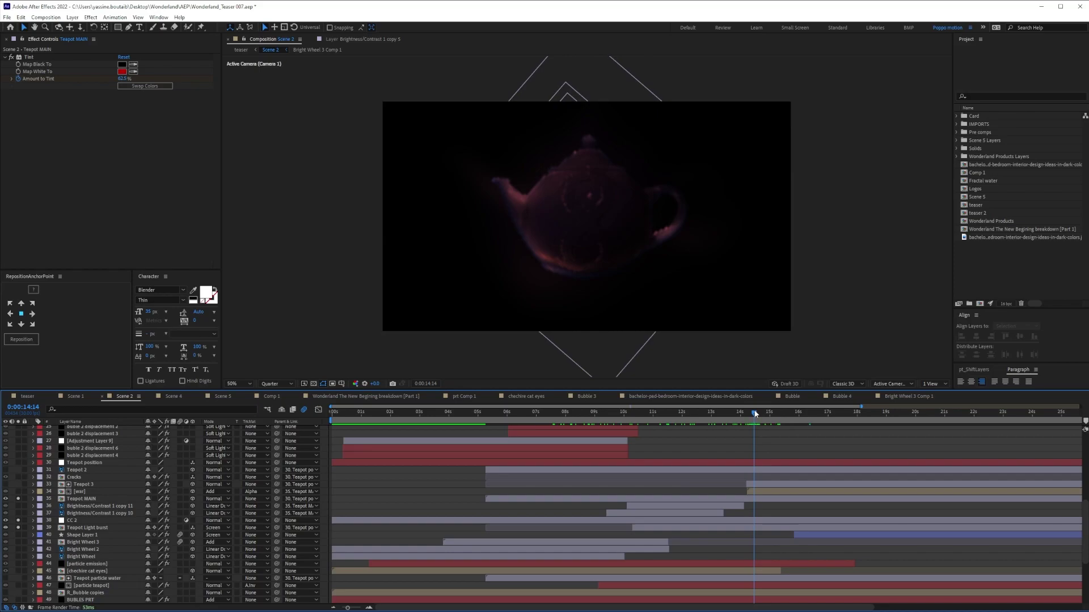
Turn off the solo of Teapot MAIN and examine the Teapot Light burst layer and its effects at 0:00:14:06
click(89, 528)
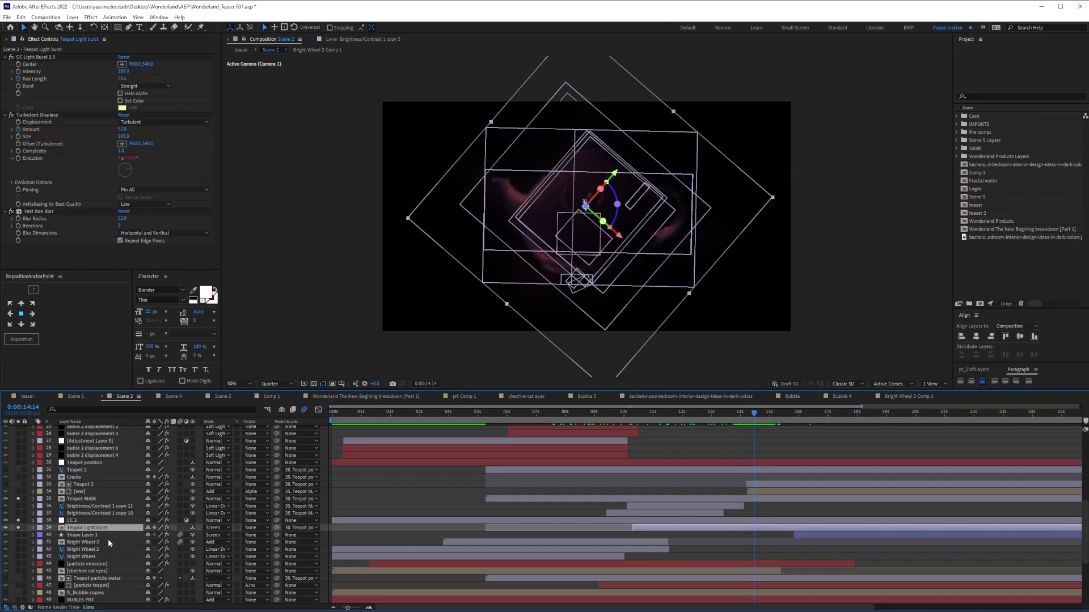
click(14, 534)
click(18, 500)
click(79, 528)
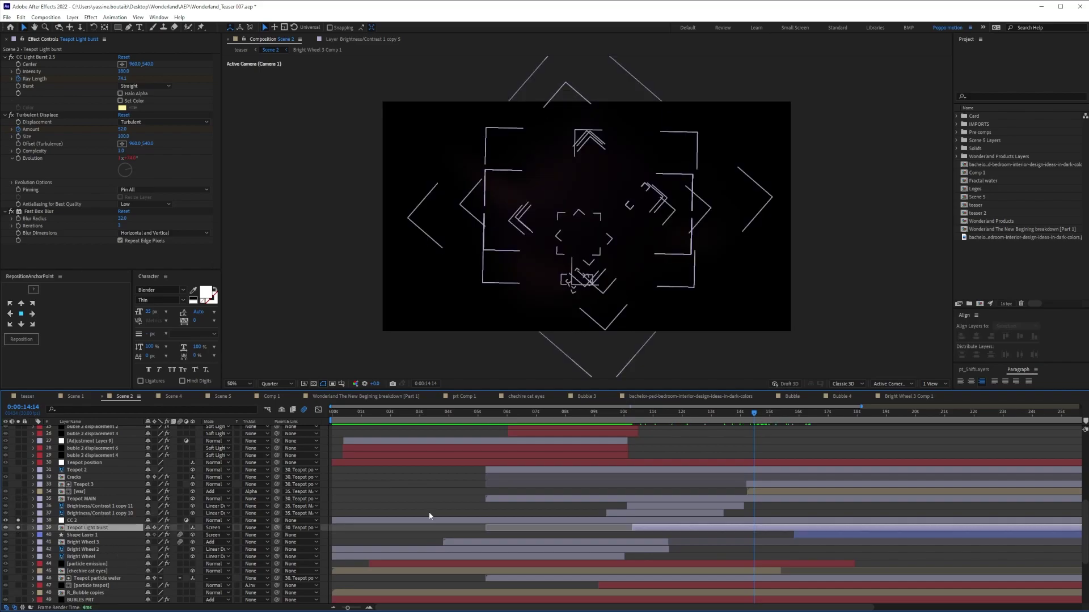
key(F2)
drag(755, 414, 746, 456)
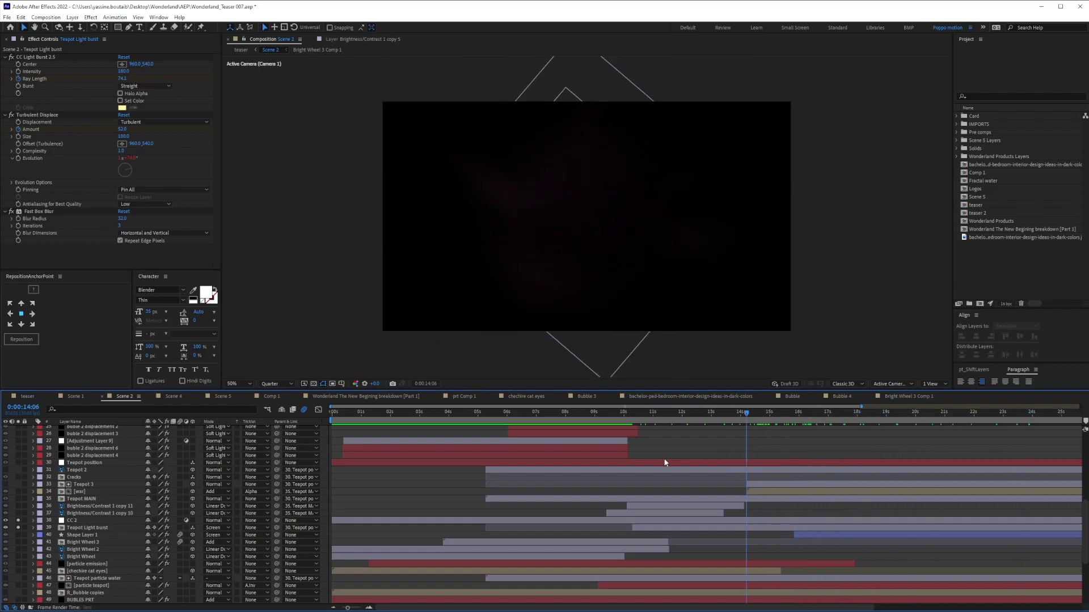
Compare the Teapot Light burst layer with its effects off and on, and examine the Tint on CC 2 at 0:00:14:06
click(90, 527)
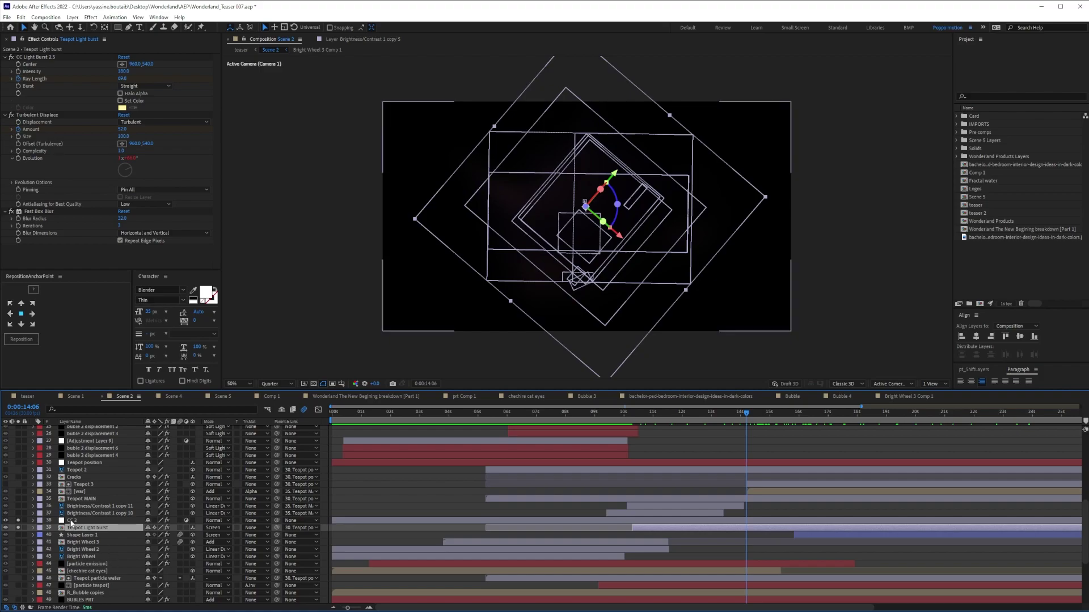
click(71, 521)
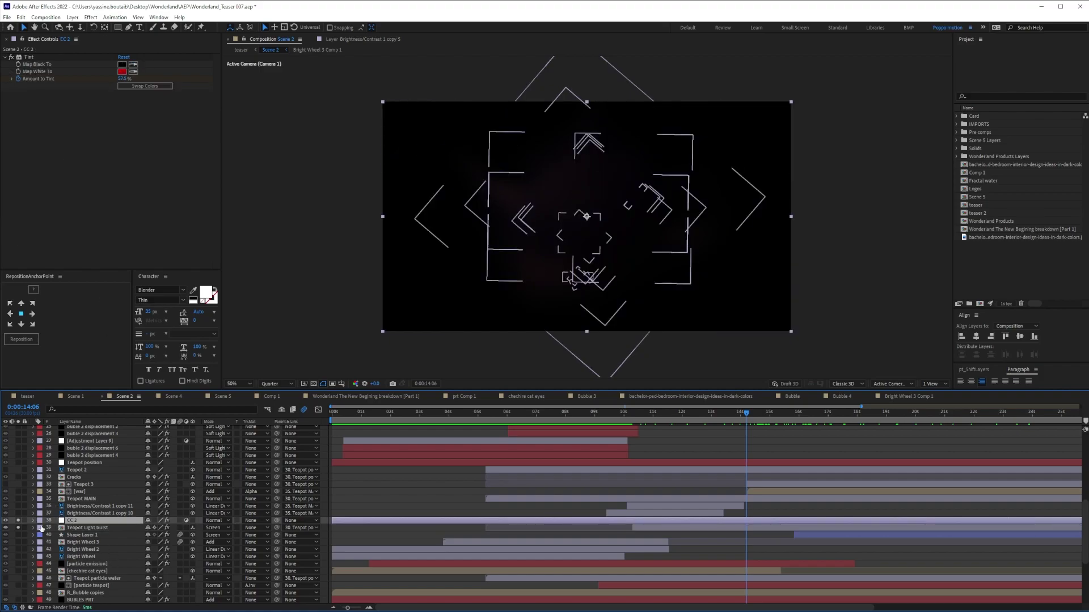
click(78, 529)
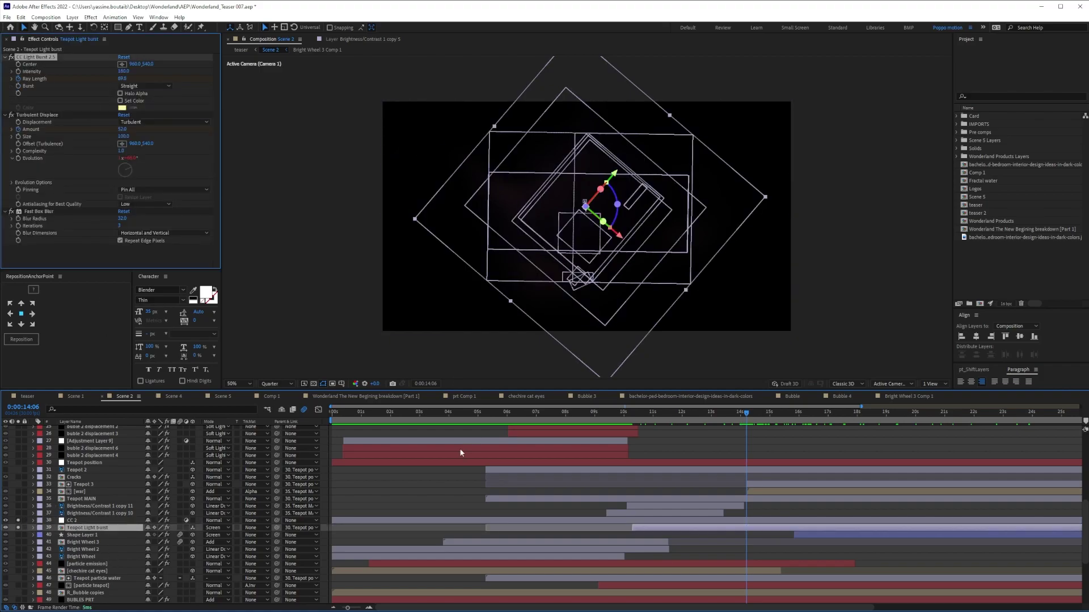
click(416, 495)
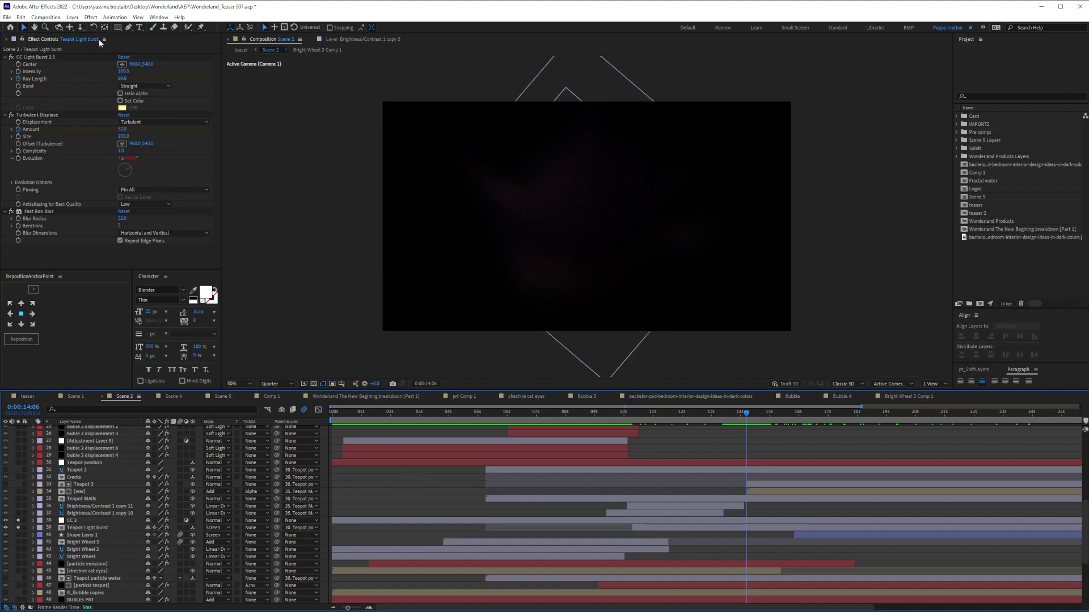
click(20, 64)
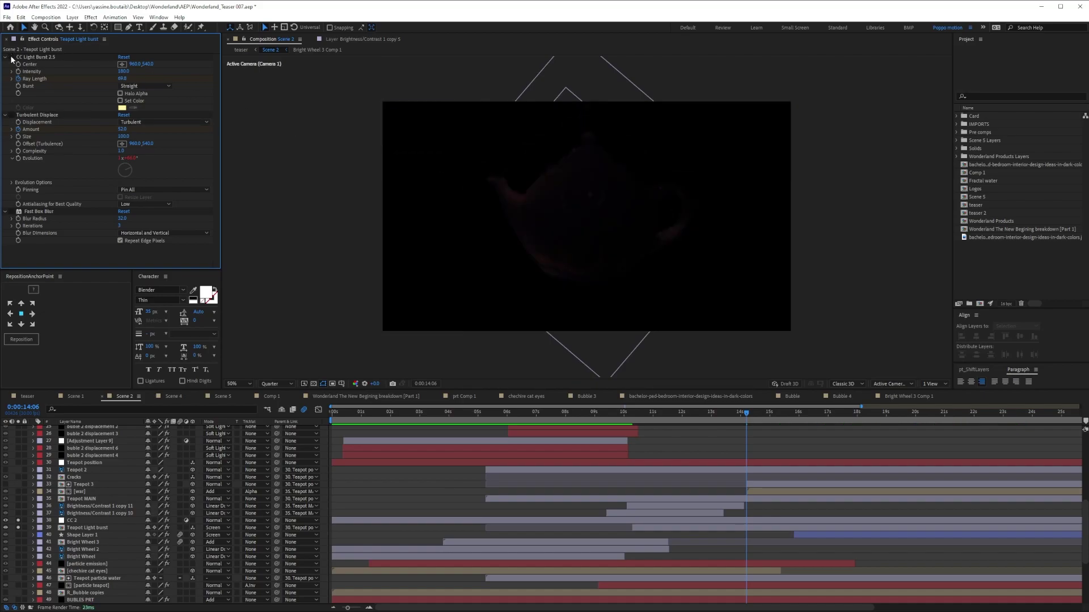
click(10, 115)
click(72, 521)
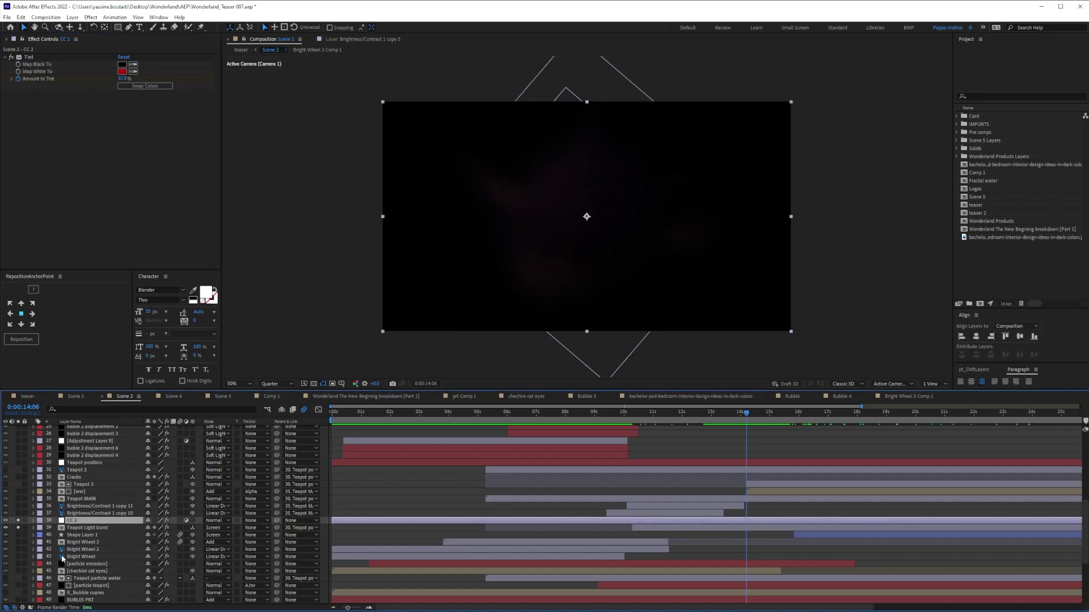
Solo Teapot MAIN instead of CC 2 and Teapot Light burst, and examine it over time up to 0:00:21:09
drag(17, 522, 17, 529)
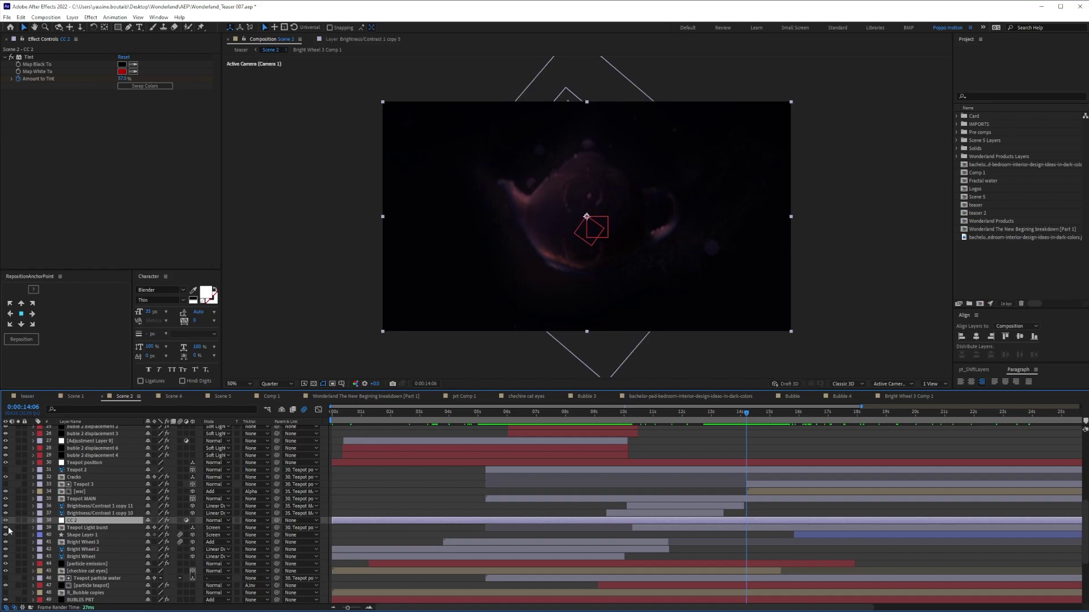
drag(18, 528, 18, 534)
click(18, 499)
click(82, 499)
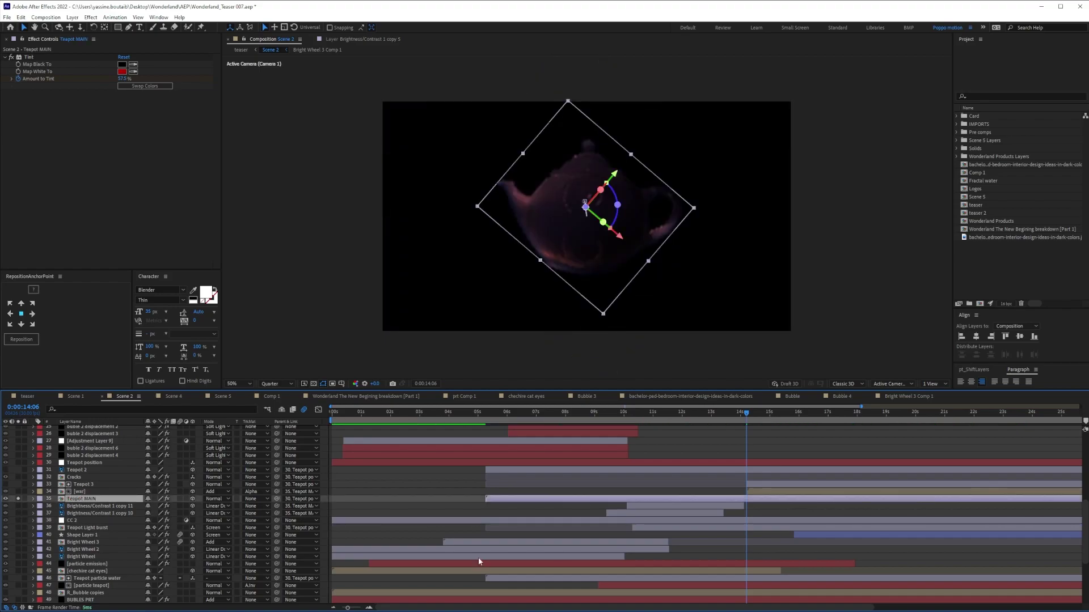
click(749, 539)
drag(485, 411, 475, 430)
drag(596, 414, 642, 449)
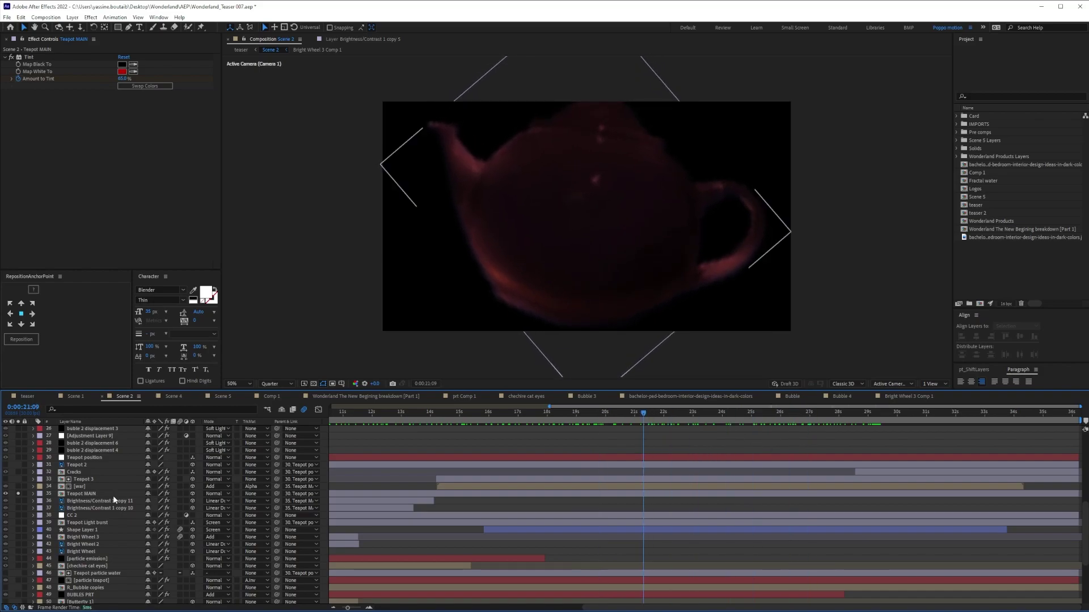
Solo the war layer together with Teapot MAIN, go to its start and open its precomp
click(71, 486)
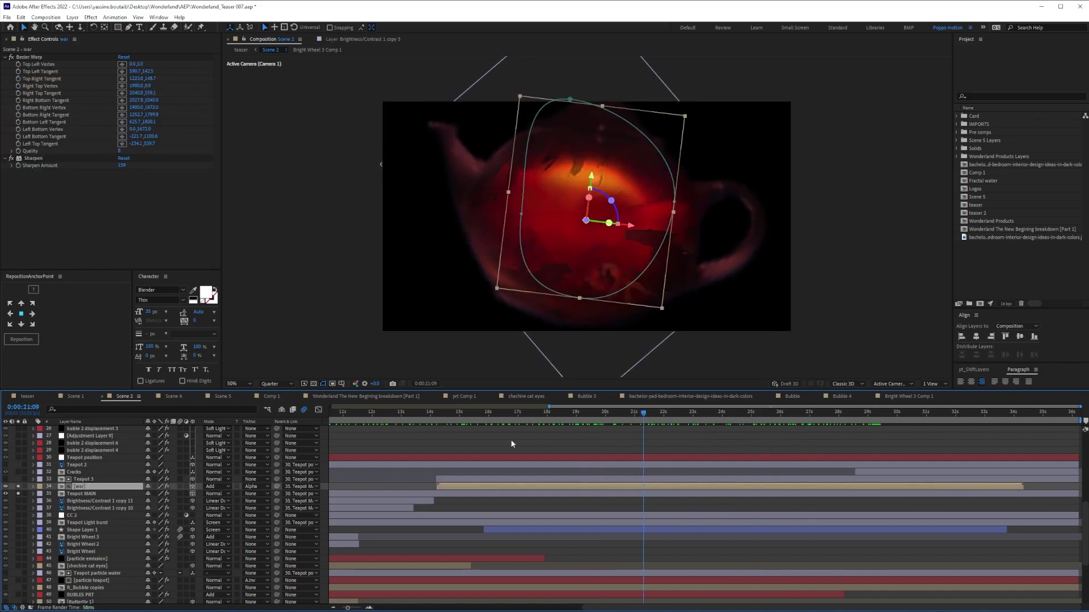
key(i)
double_click(455, 487)
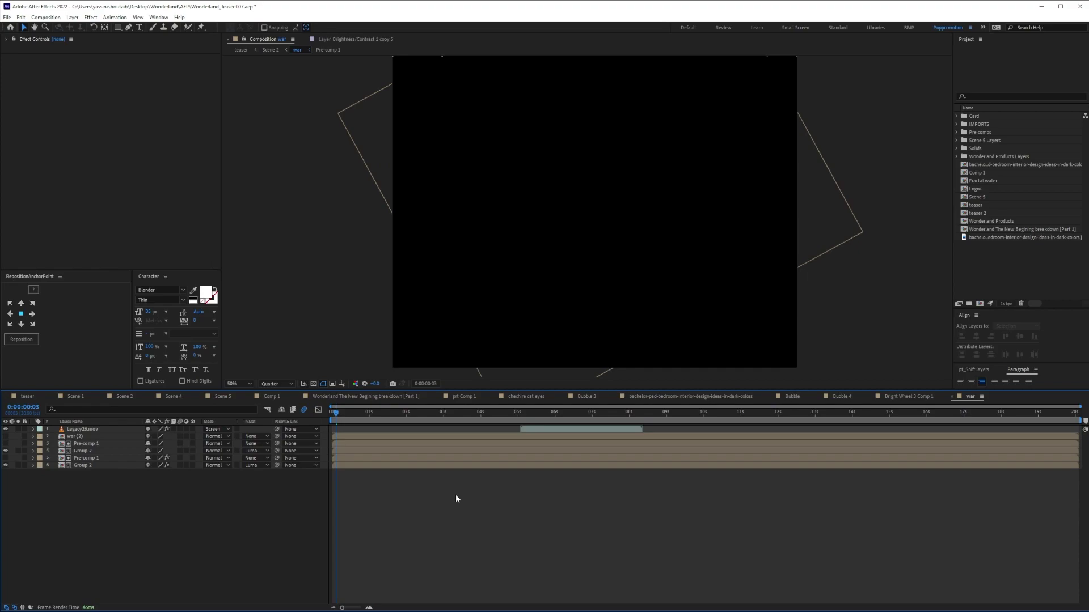
Move to 0:00:01:28 in the war comp and examine its two Group layers
drag(336, 412, 404, 412)
click(88, 464)
click(88, 451)
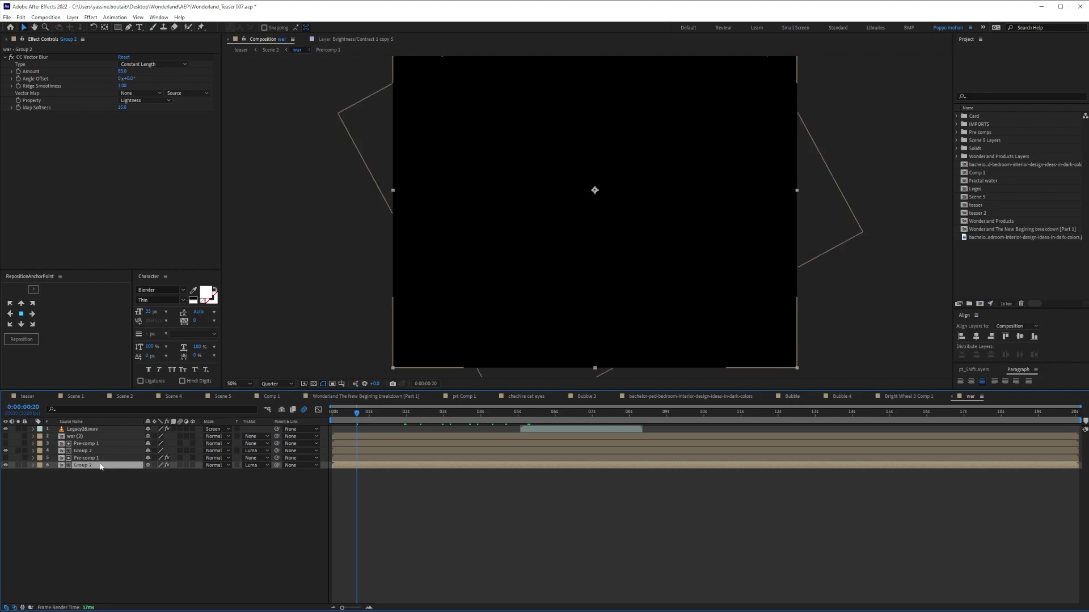
Open Pre-comp 1 and examine the brush image and Shape Layer 1 with their effects at 0:00:02:01
double_click(89, 458)
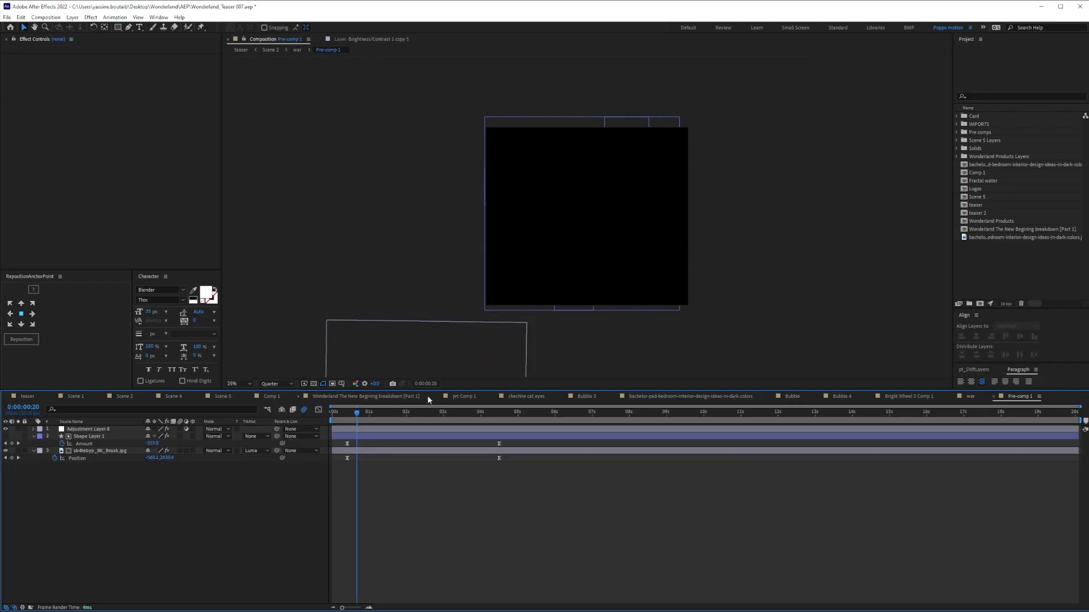
mouse_move(360, 418)
mouse_down()
mouse_move(497, 419)
mouse_move(407, 420)
mouse_up()
click(82, 450)
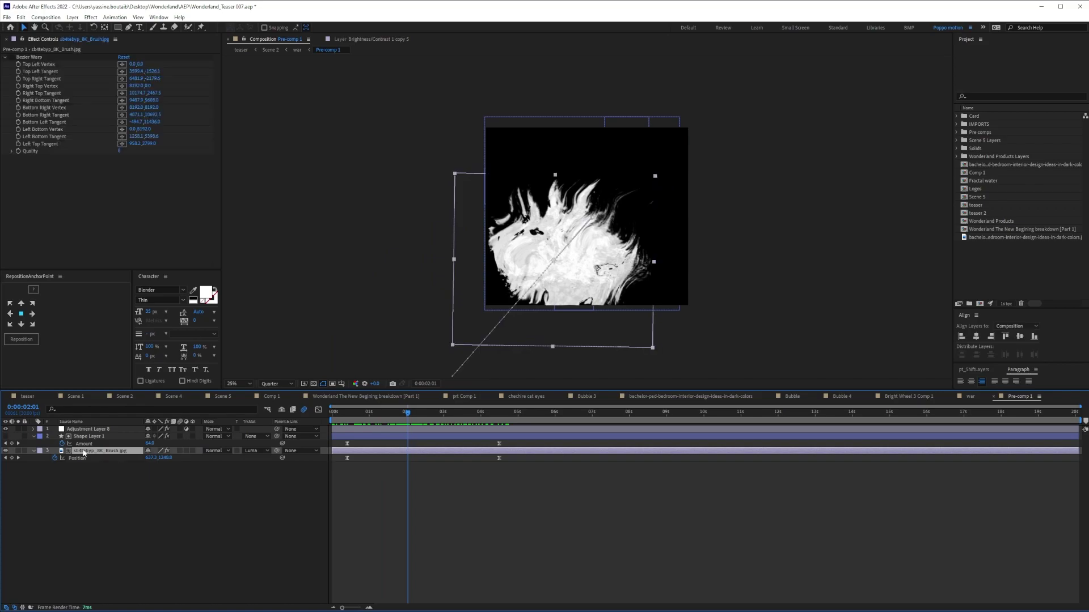
click(86, 436)
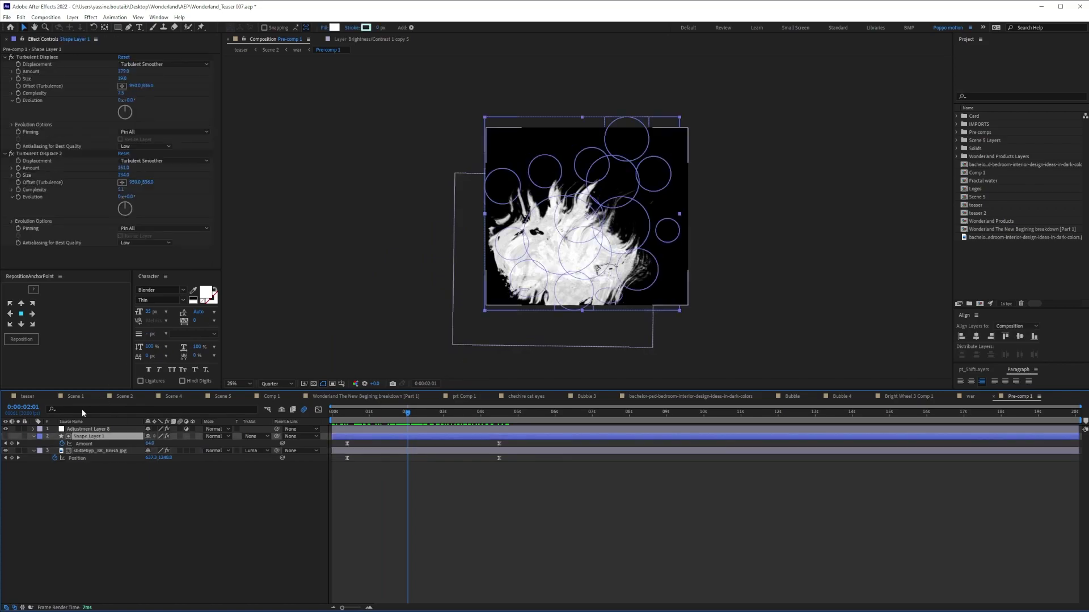
Show Shape Layer 1 instead of the brush image and compare it with its two Turbulent Displace effects off and on over time
click(21, 437)
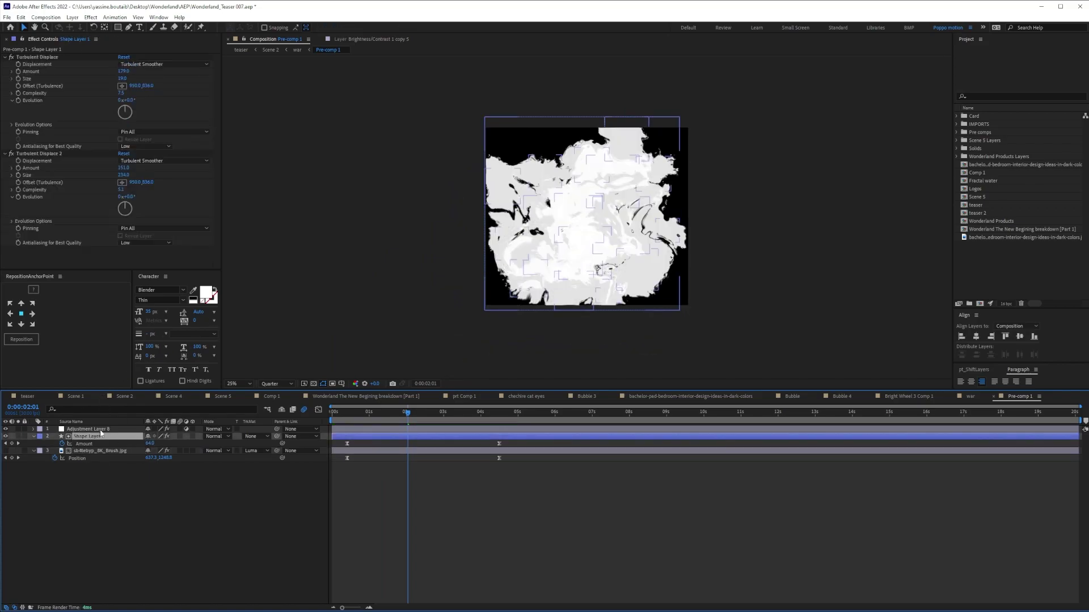
drag(407, 413, 421, 434)
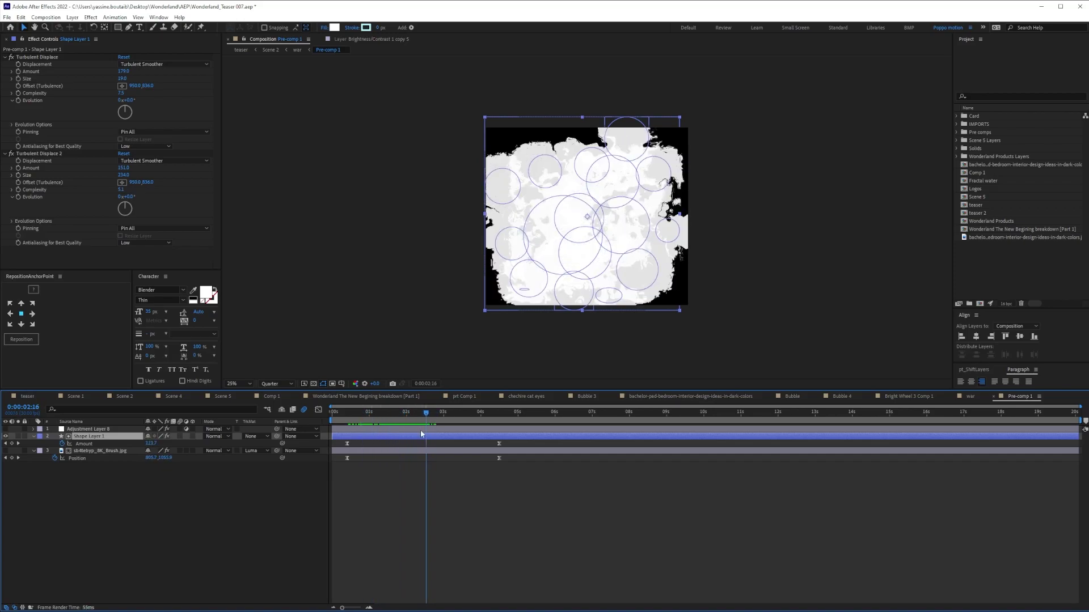
ctrl+click(4, 57)
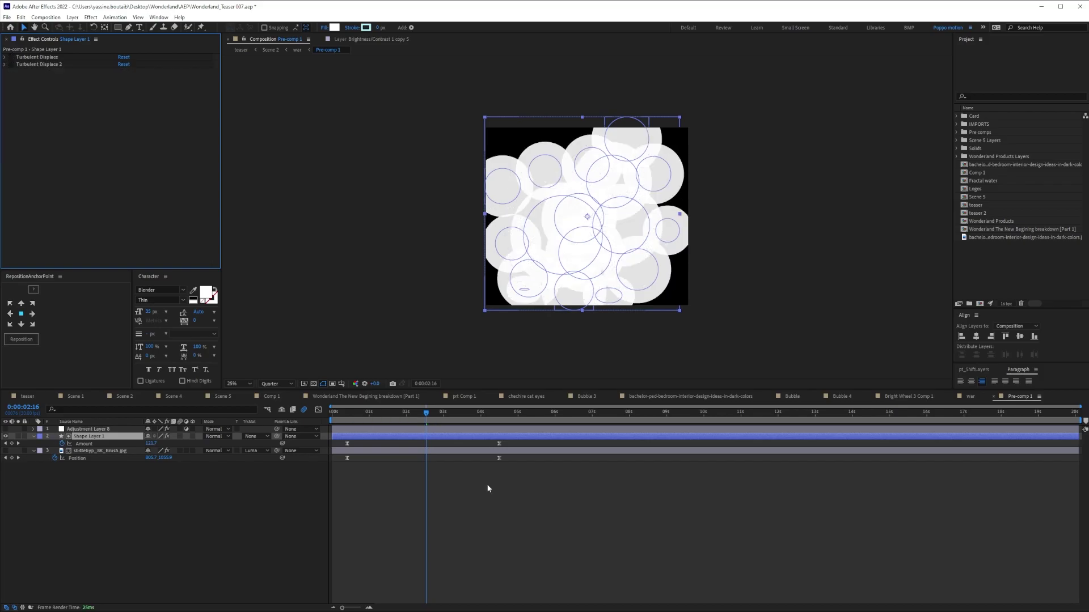
mouse_move(427, 414)
mouse_down()
mouse_move(380, 413)
mouse_move(445, 413)
mouse_up()
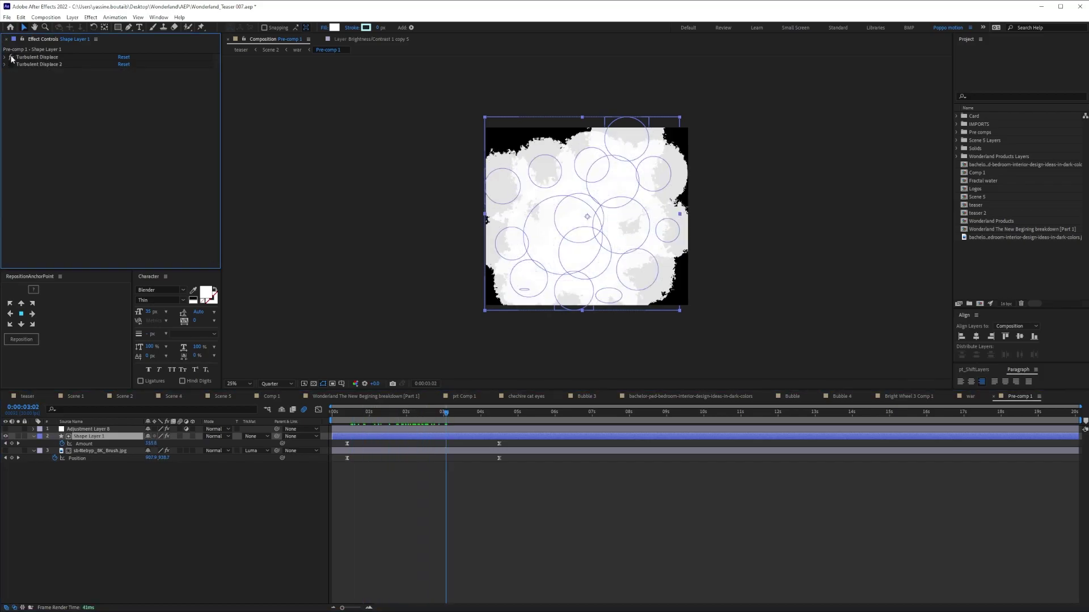
click(12, 64)
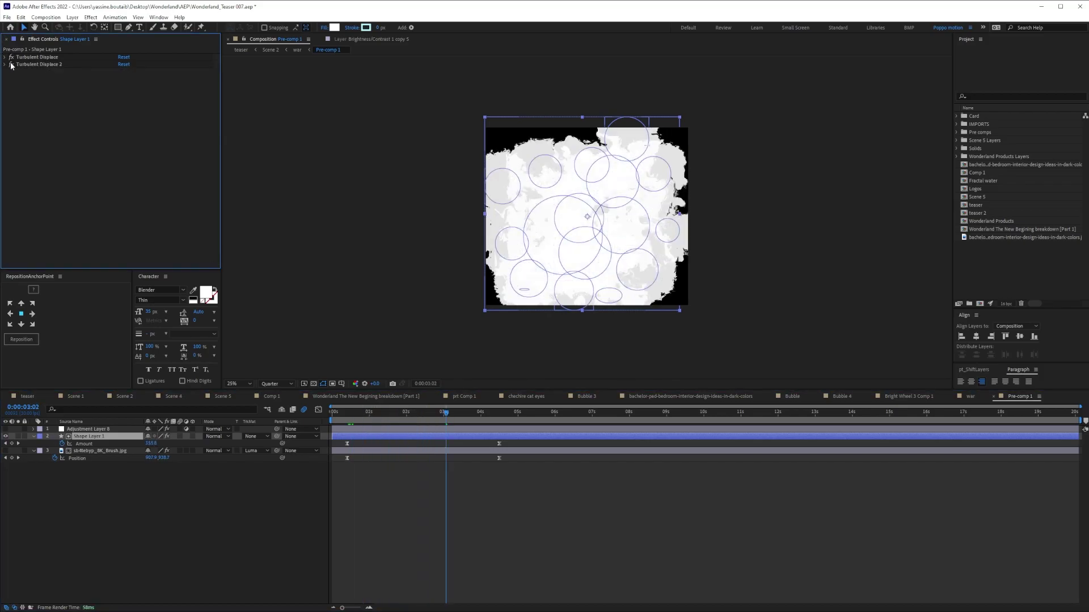
drag(445, 414, 386, 414)
key(space)
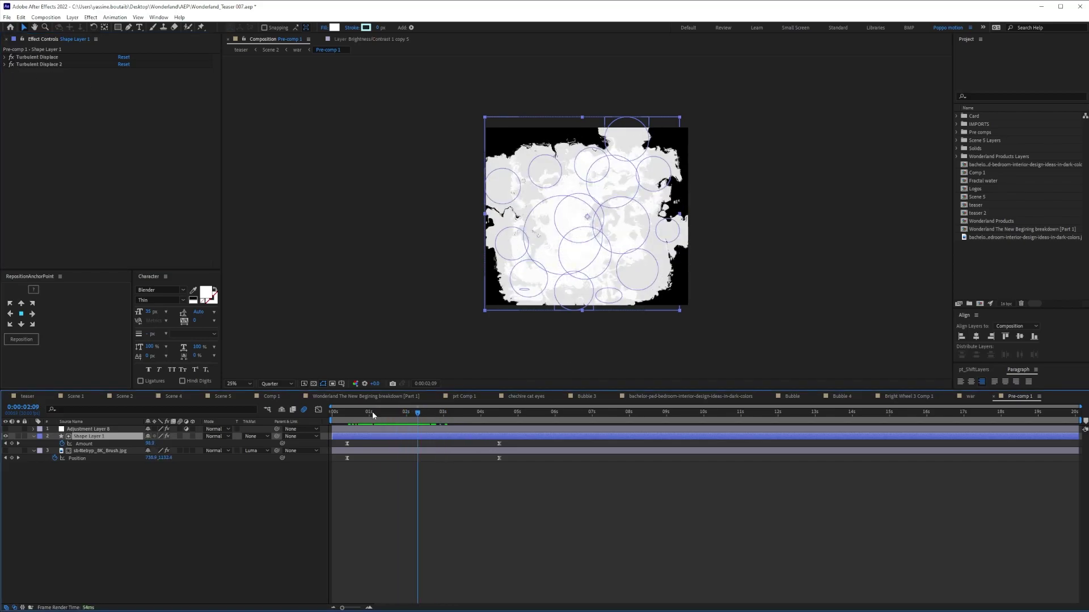
Hide Shape Layer 1, show the brush image again and examine its animated reveal up to 0:00:03:15
click(6, 437)
click(6, 451)
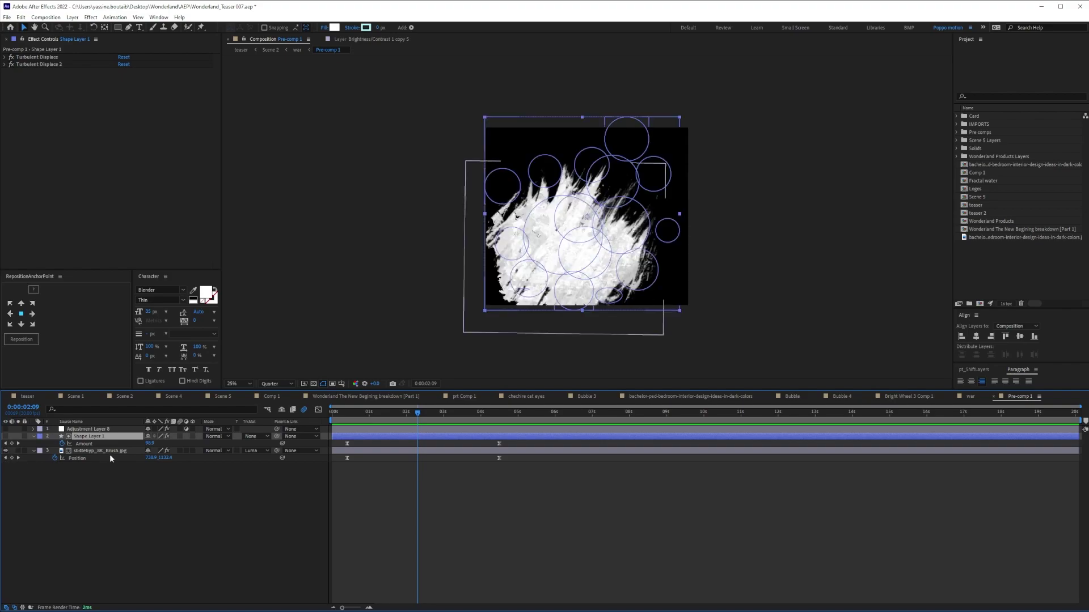
click(108, 452)
click(337, 414)
mouse_move(338, 414)
mouse_down()
mouse_move(417, 414)
mouse_move(377, 414)
mouse_move(434, 424)
mouse_move(423, 433)
mouse_move(462, 431)
mouse_up()
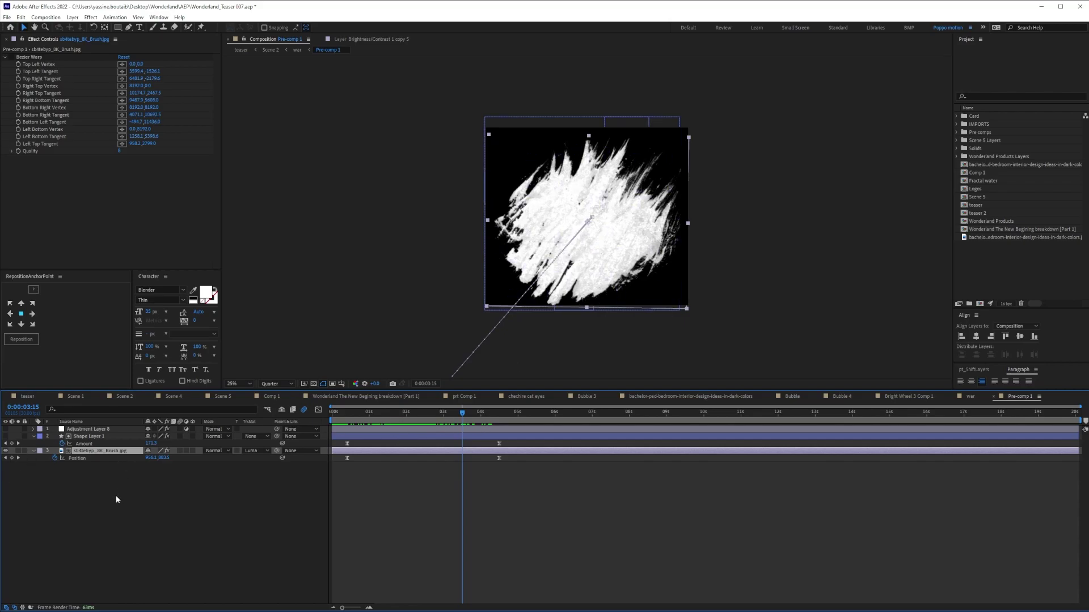
Turn on the adjustment layer in Pre-comp 1 and preview its distortion of the brush, stopping at 0:00:02:27
click(101, 507)
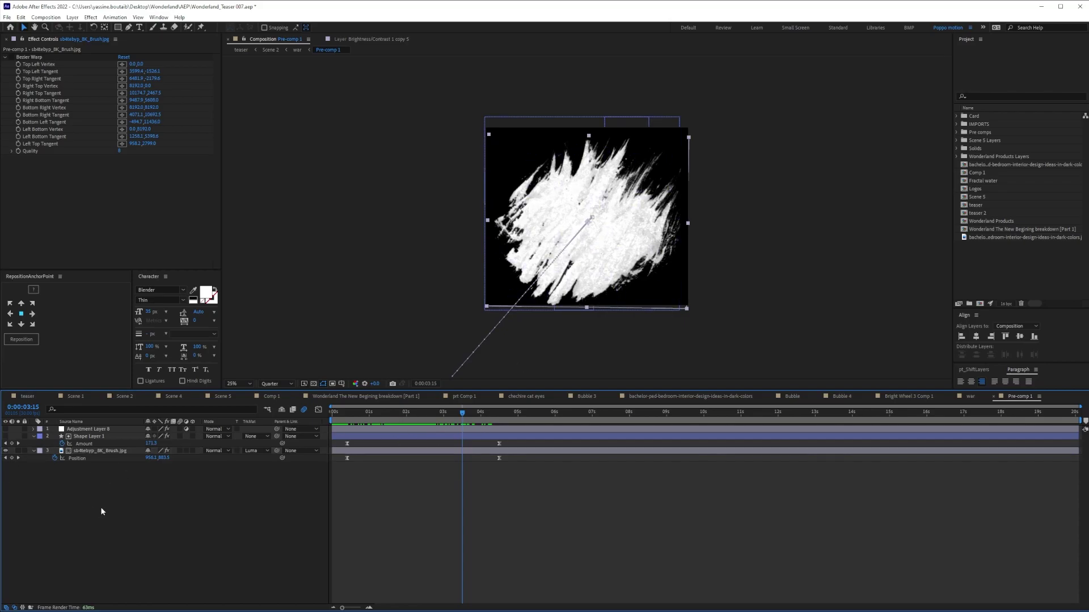
click(84, 430)
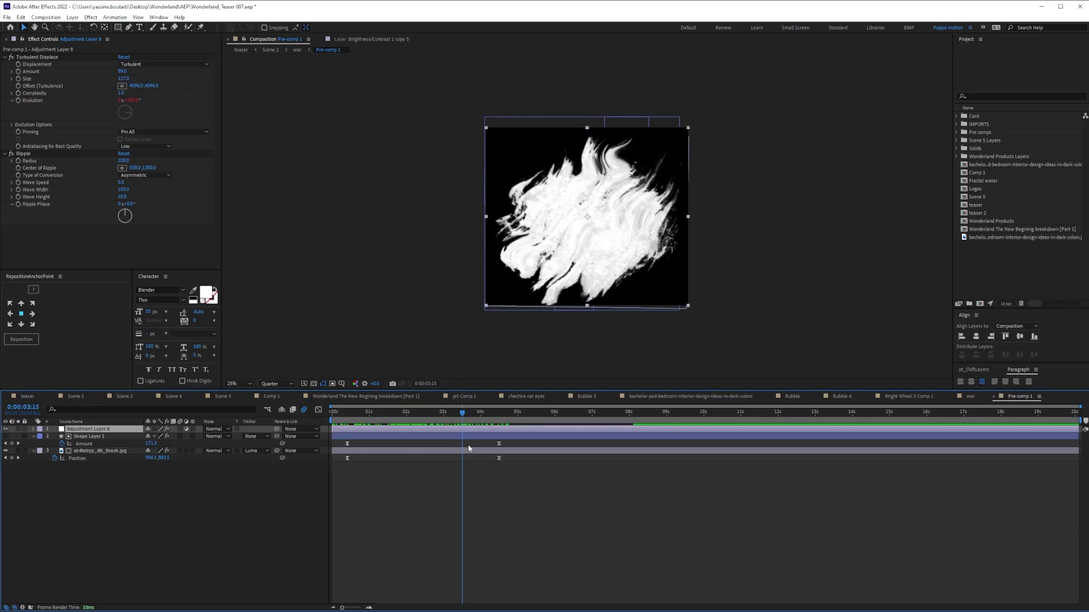
drag(462, 419, 374, 424)
key(space)
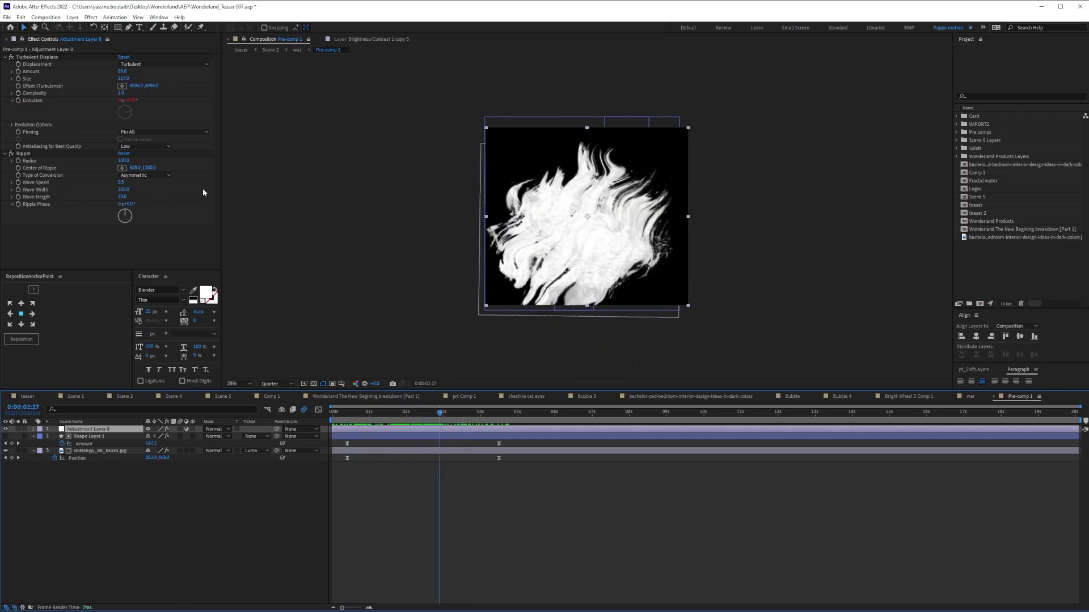
Compare the brush reveal with the adjustment layer's Turbulent Displace and Ripple effects switched off and on
click(18, 58)
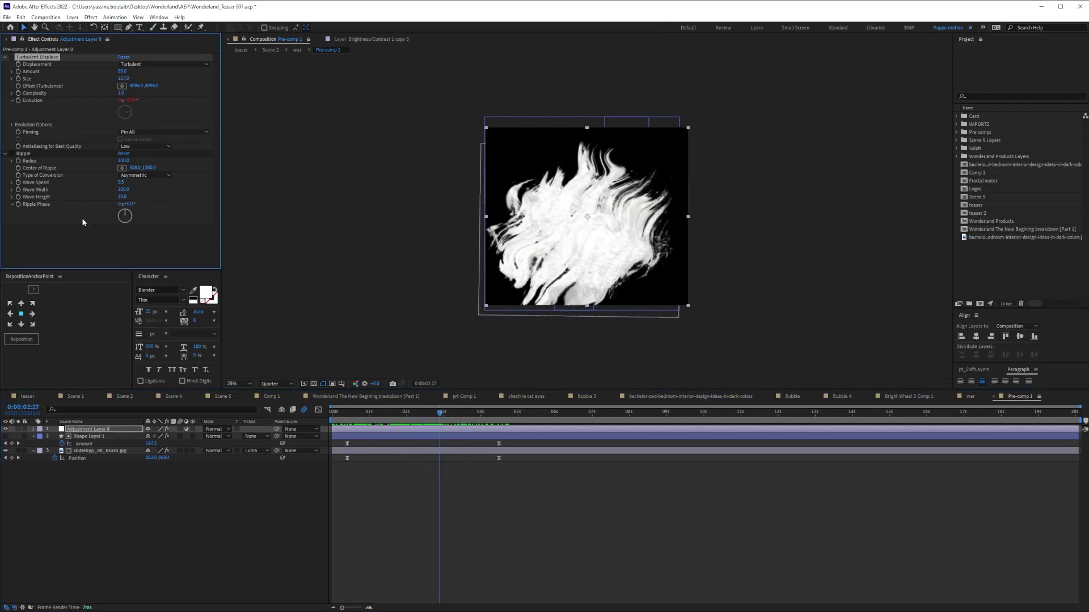
drag(347, 419, 444, 429)
click(10, 57)
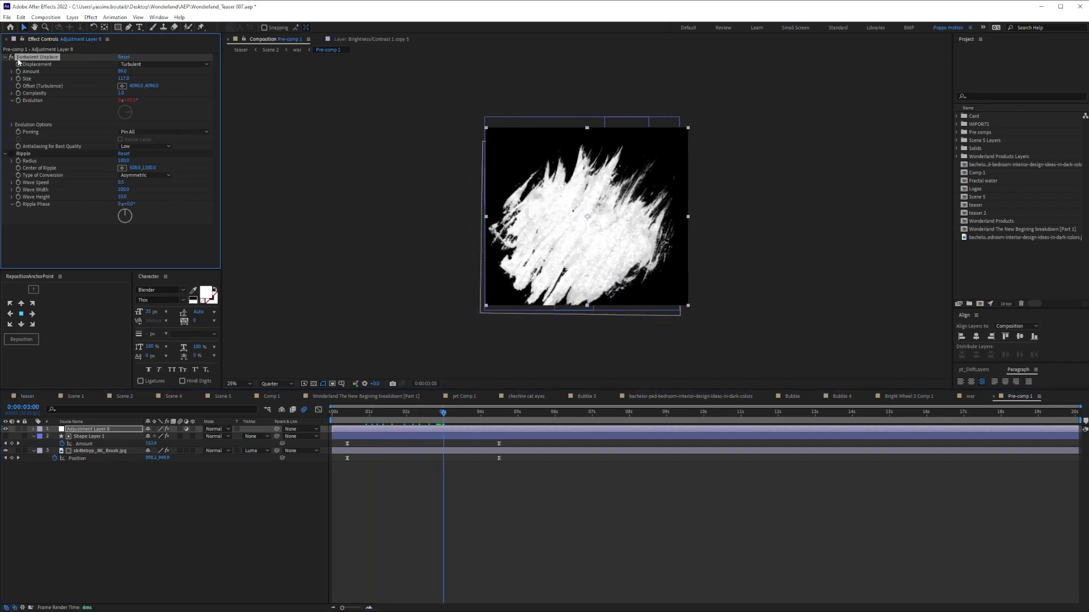
click(346, 413)
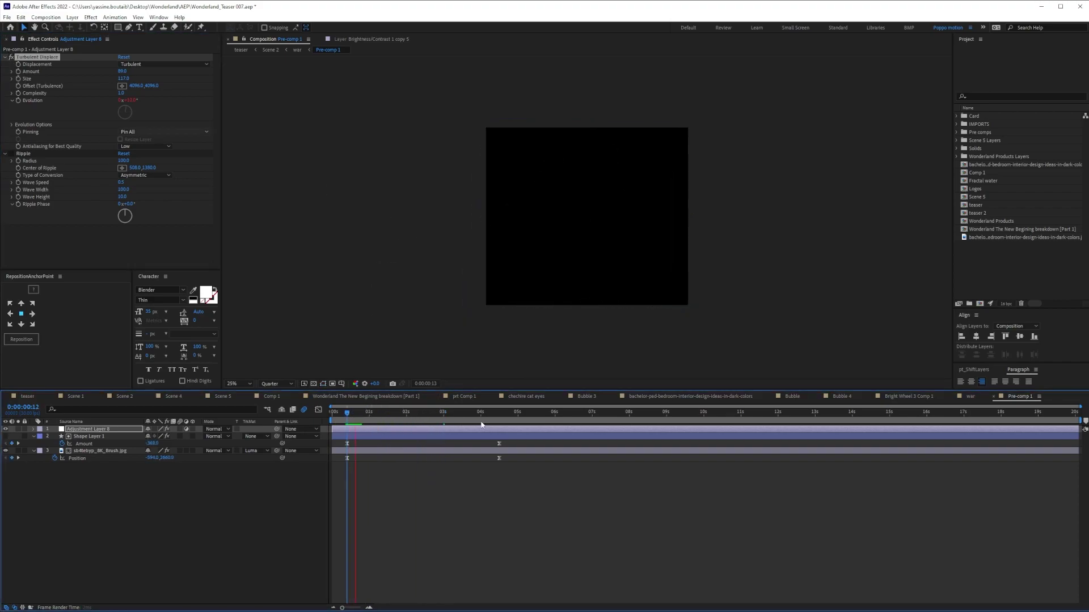
click(440, 412)
click(28, 154)
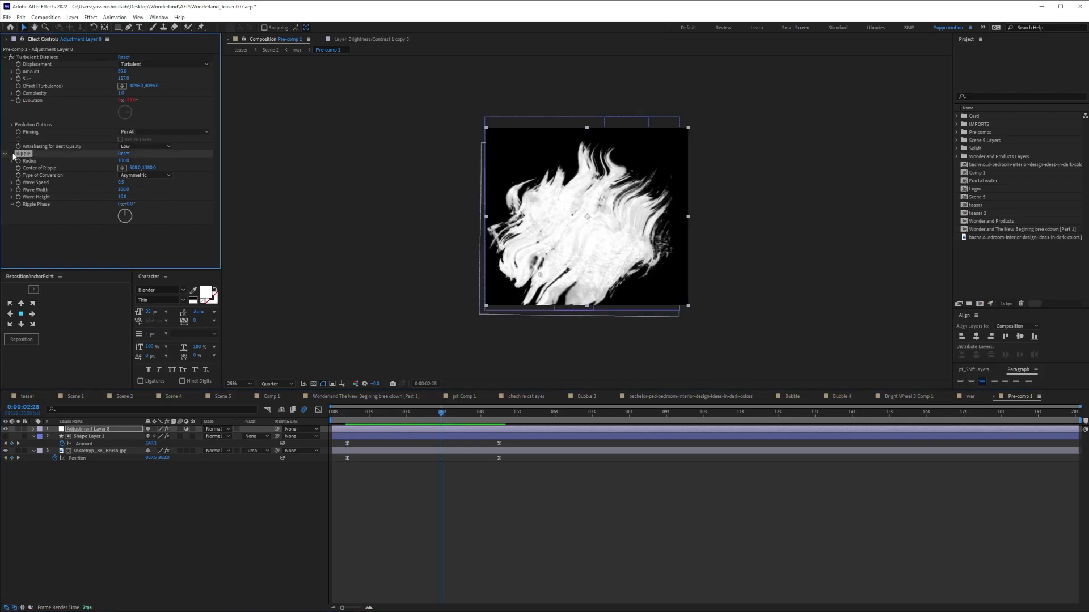
click(11, 154)
Examine the brush reveal at 0:00:10:15 and 0:00:03:13, turn the adjustment layer's Turbulent Displace back on and return to 0:00:00:00
drag(441, 412, 741, 442)
click(741, 438)
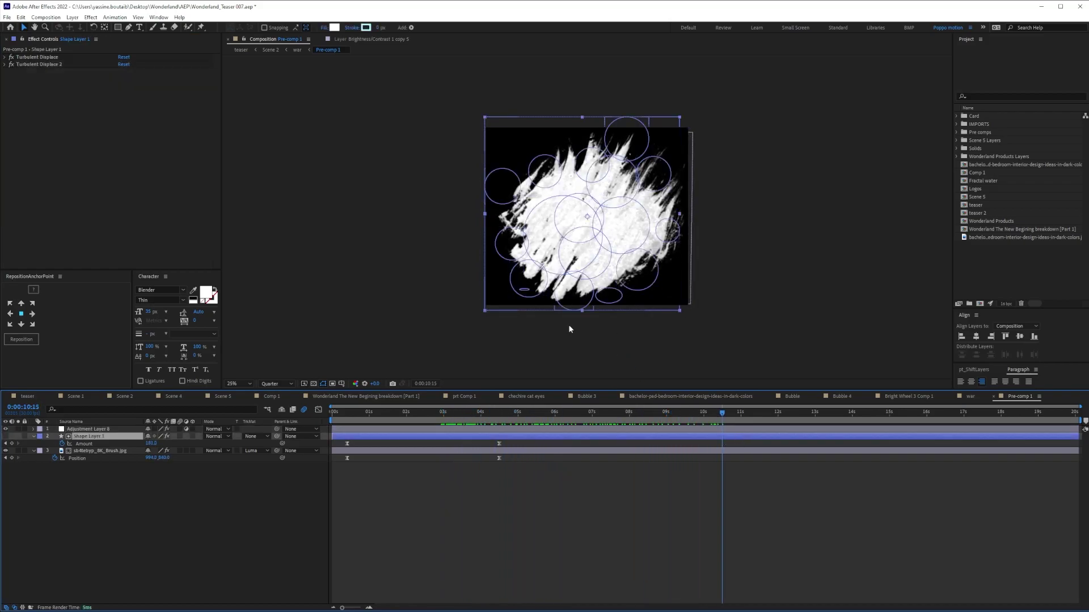
mouse_move(620, 412)
mouse_down()
mouse_move(433, 417)
mouse_move(459, 417)
mouse_up()
click(52, 429)
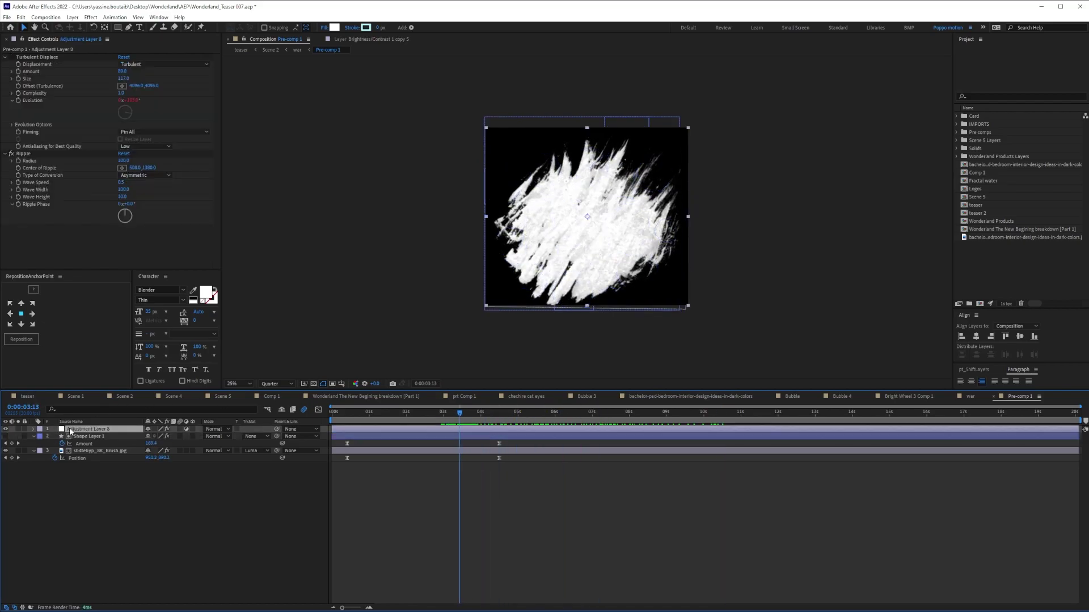
click(12, 57)
mouse_move(460, 415)
mouse_down()
mouse_move(770, 444)
mouse_move(903, 438)
mouse_move(378, 502)
mouse_move(166, 555)
mouse_up()
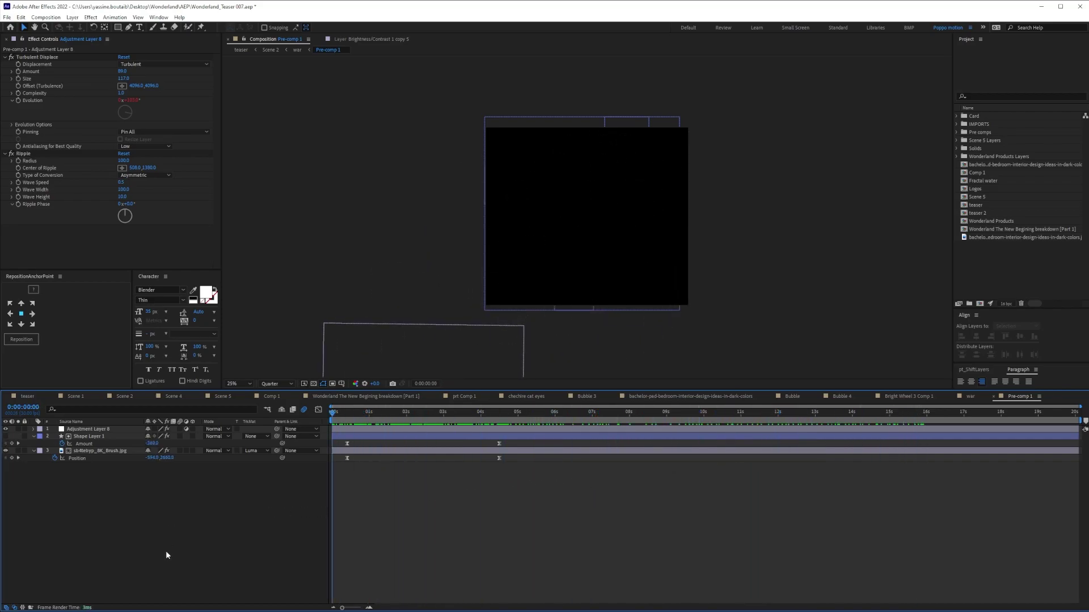
Return to the war comp, examine the CC Vector Blur on its lowest Group layer and open that layer's precomp
click(301, 49)
click(447, 555)
click(84, 466)
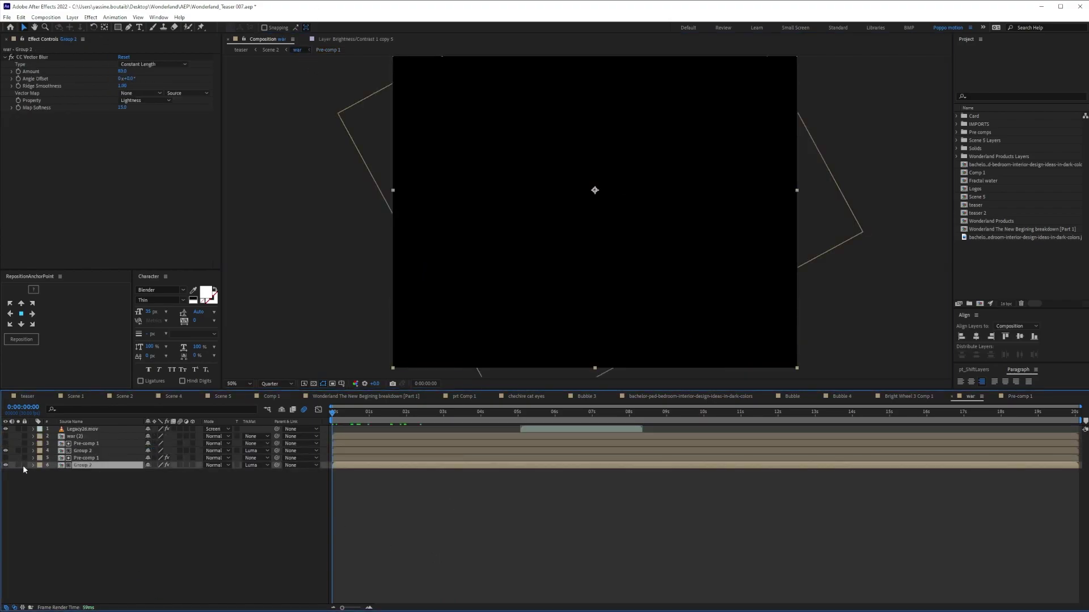
double_click(82, 465)
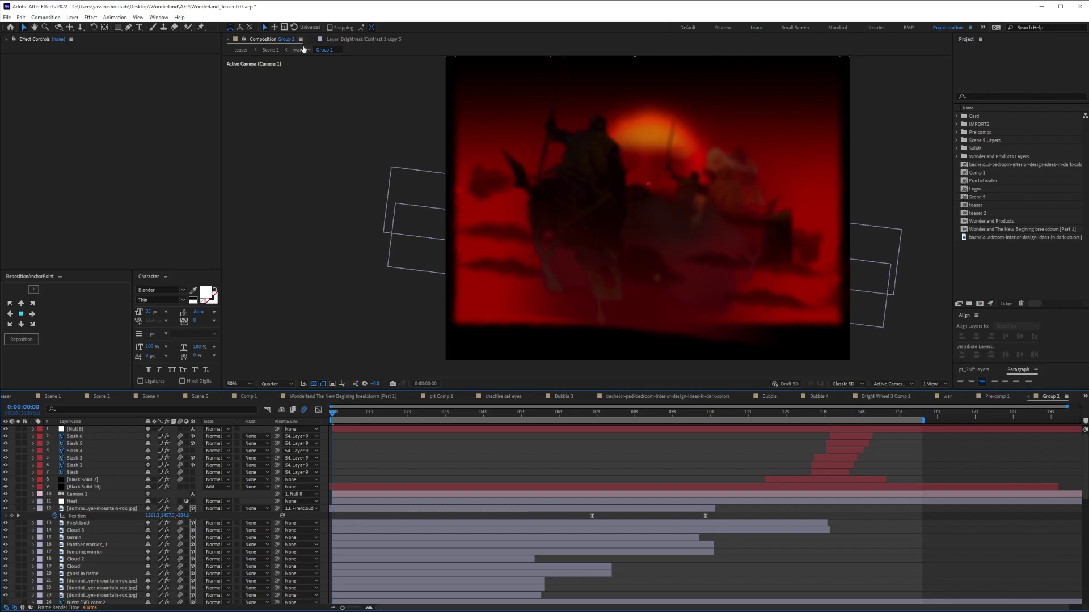
Return to Scene 2 and compare the Teapot MAIN and Teapot 3 layers that sandwich the war layer, moving to 0:00:14:25
click(299, 50)
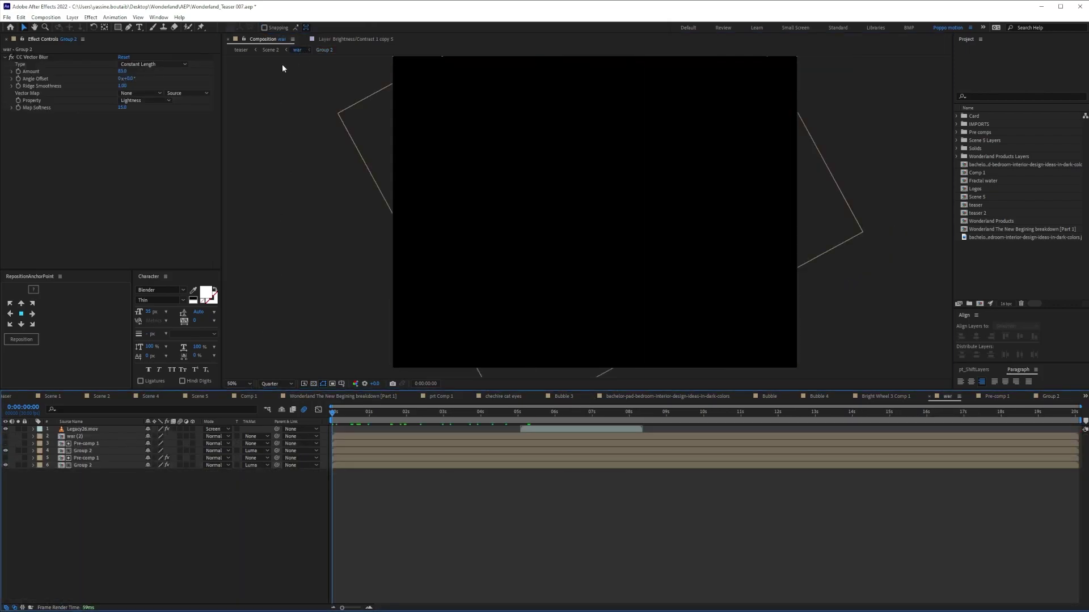
click(270, 50)
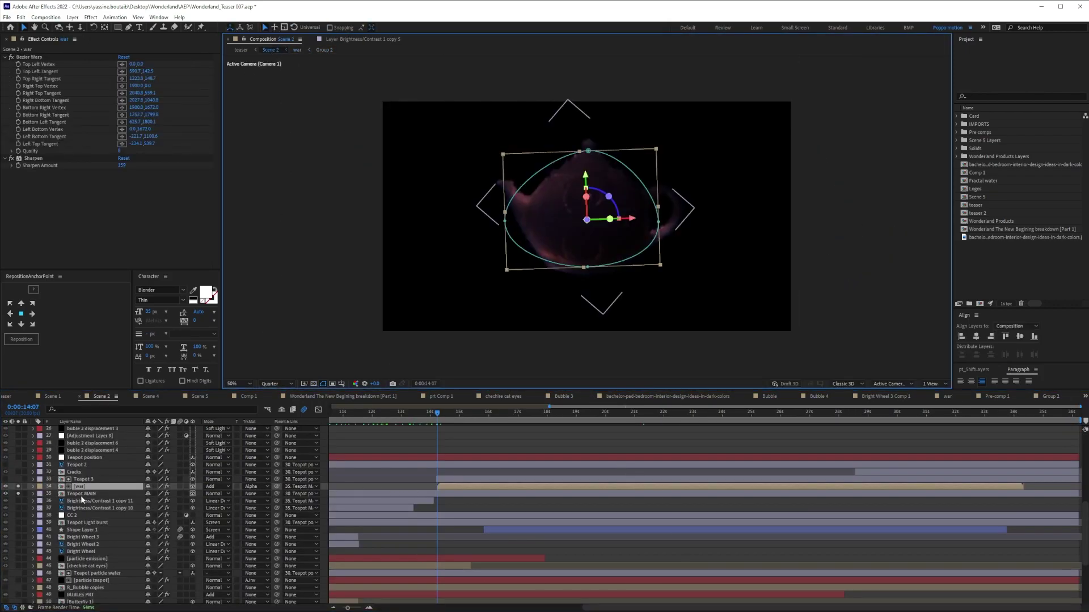
click(84, 495)
drag(438, 415, 455, 413)
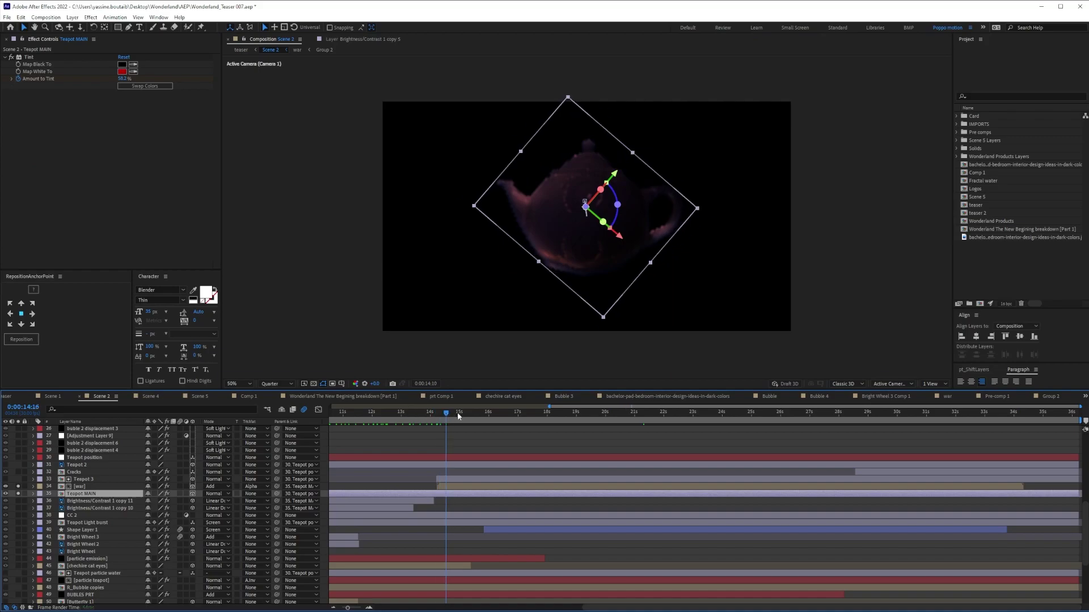
click(82, 481)
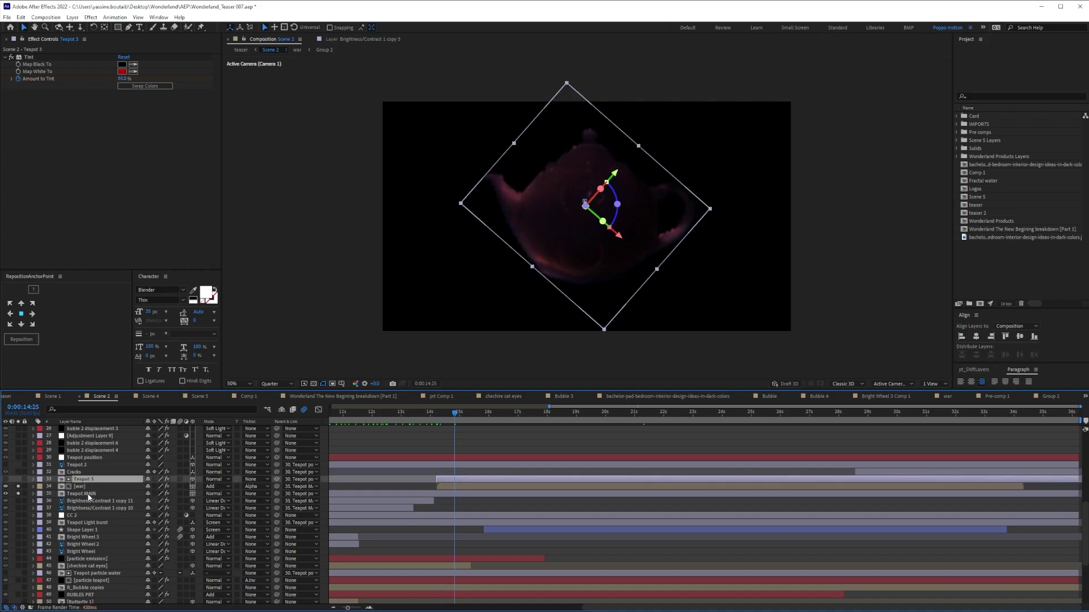
click(82, 495)
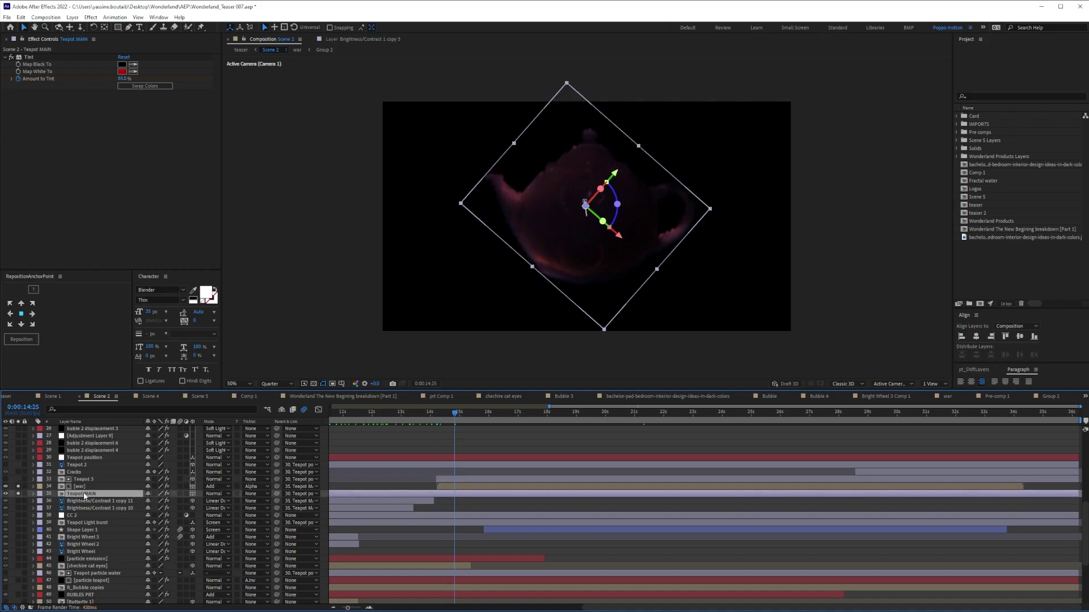
click(82, 480)
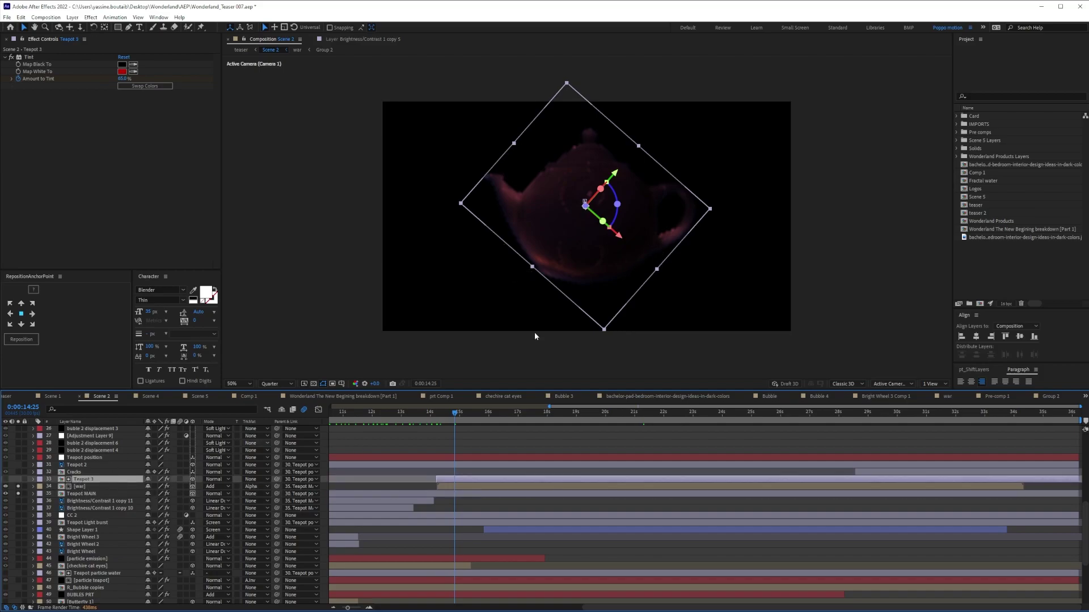
Reopen the Group 2 comp through war and orbit it in Custom View 1 to examine its 3D layer spacing
click(298, 50)
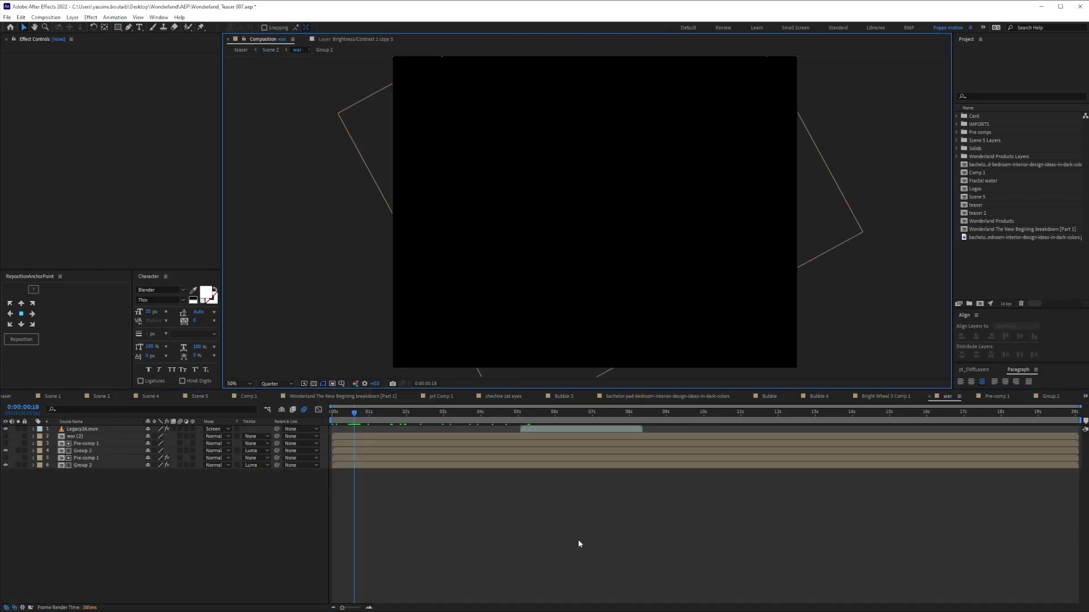
click(322, 50)
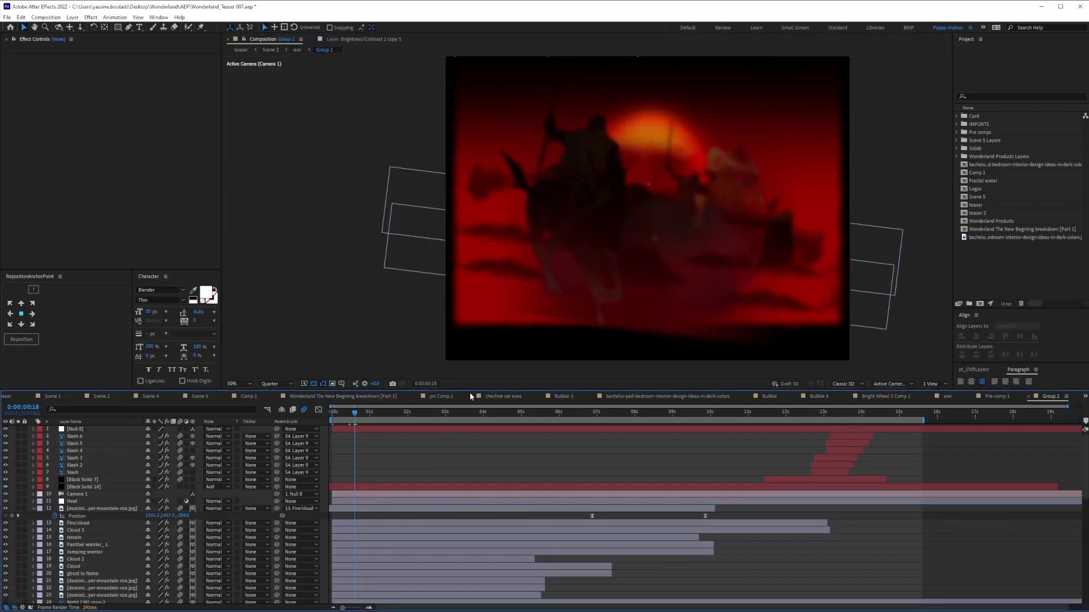
click(891, 384)
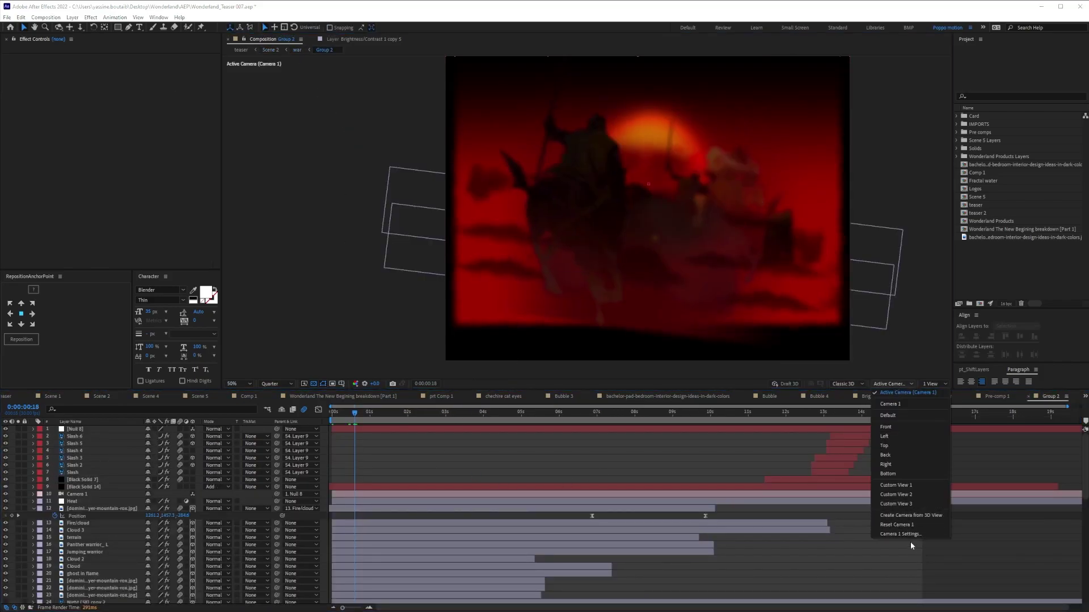
click(897, 486)
key(c)
key(c)
key(c)
drag(675, 172, 705, 608)
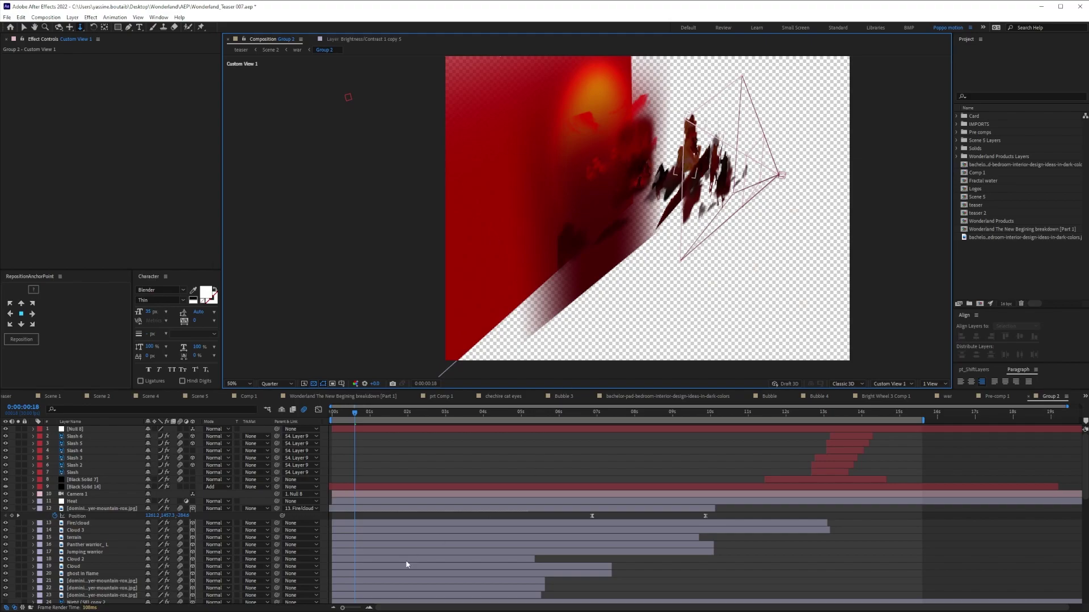
Scrub Group 2 forward to watch the camera travel through the layers and switch back to the Active Camera view
key(space)
drag(413, 413, 650, 407)
key(F12)
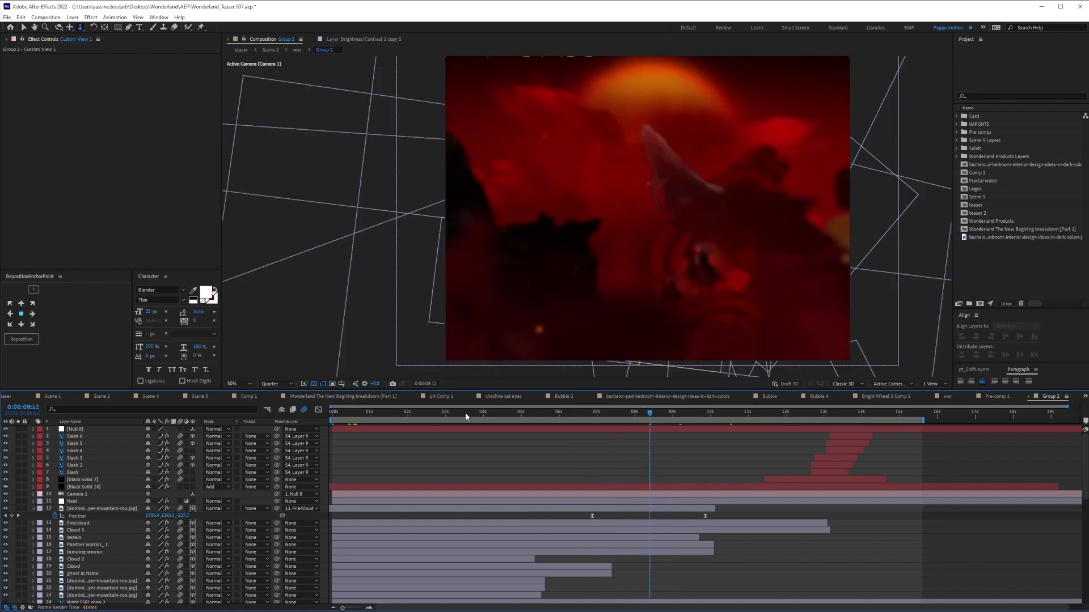
Return to the start of Group 2 and examine the Heat adjustment layer's Radial Blur and Heat Distortion effects
key(Home)
click(72, 501)
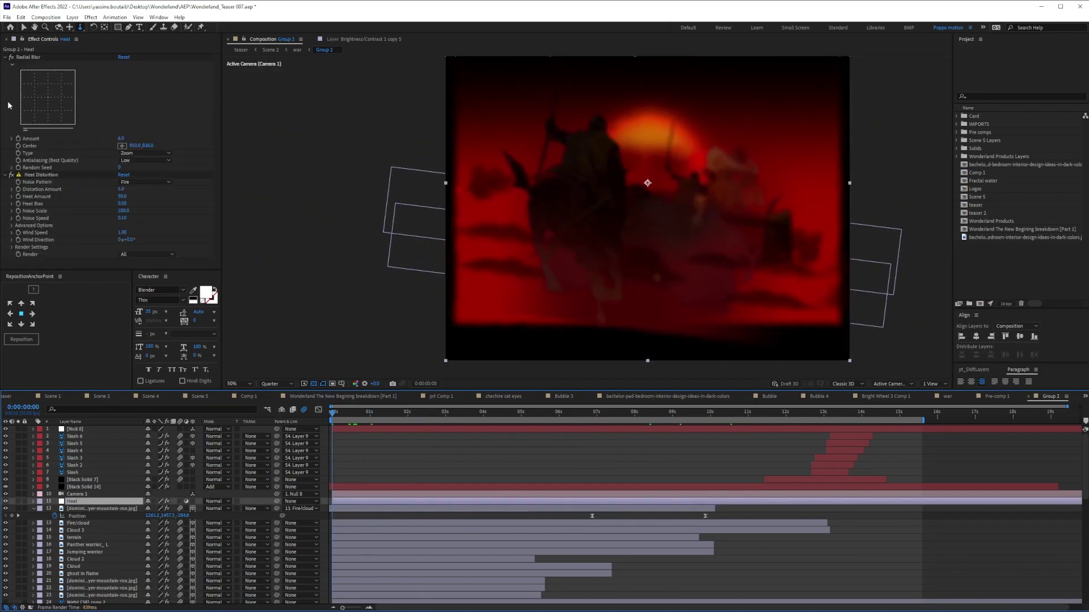
click(27, 57)
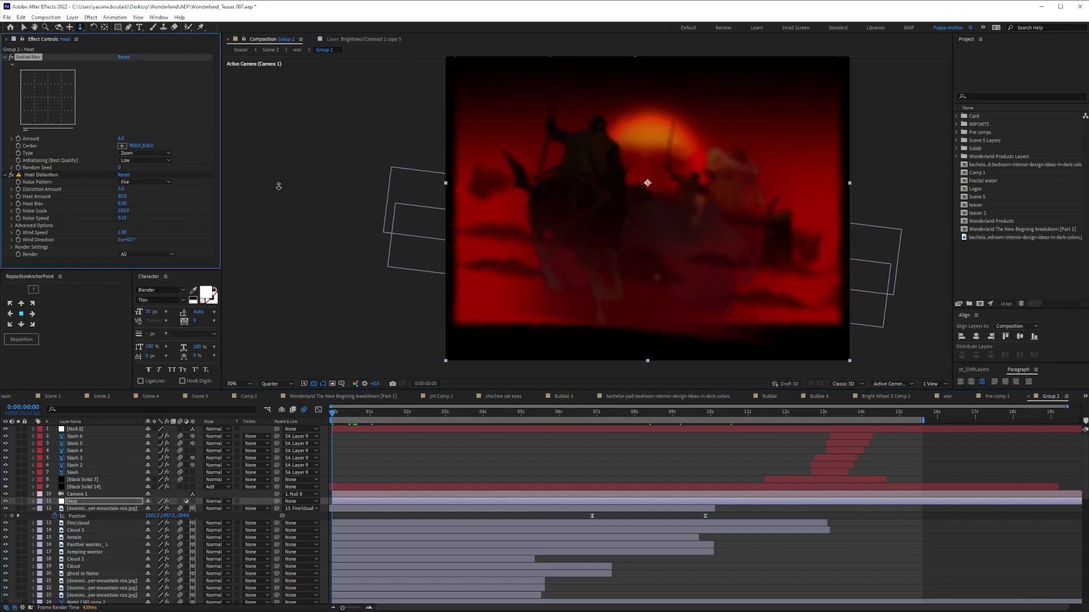
click(35, 175)
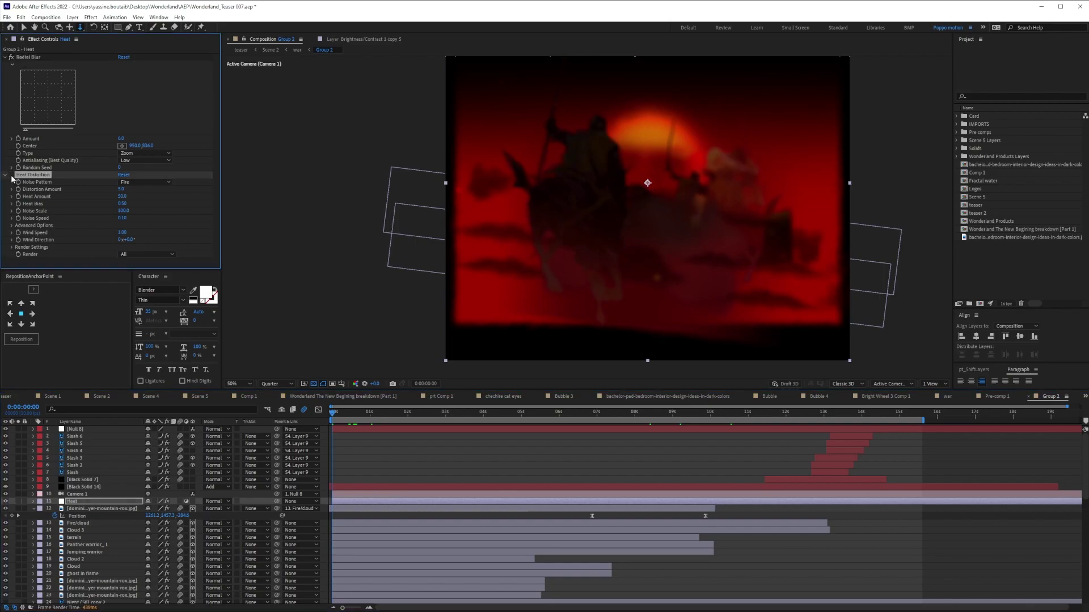
Examine the Group 2 artwork at 0:00:06:27, 0:00:09:27 and 0:00:11:17
click(538, 418)
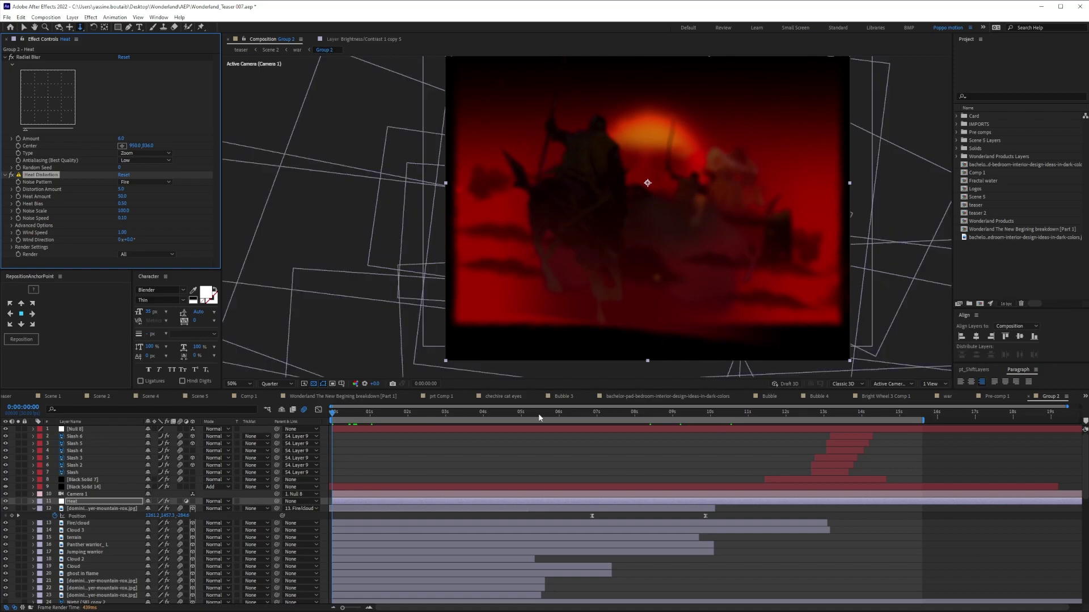
drag(543, 419, 594, 419)
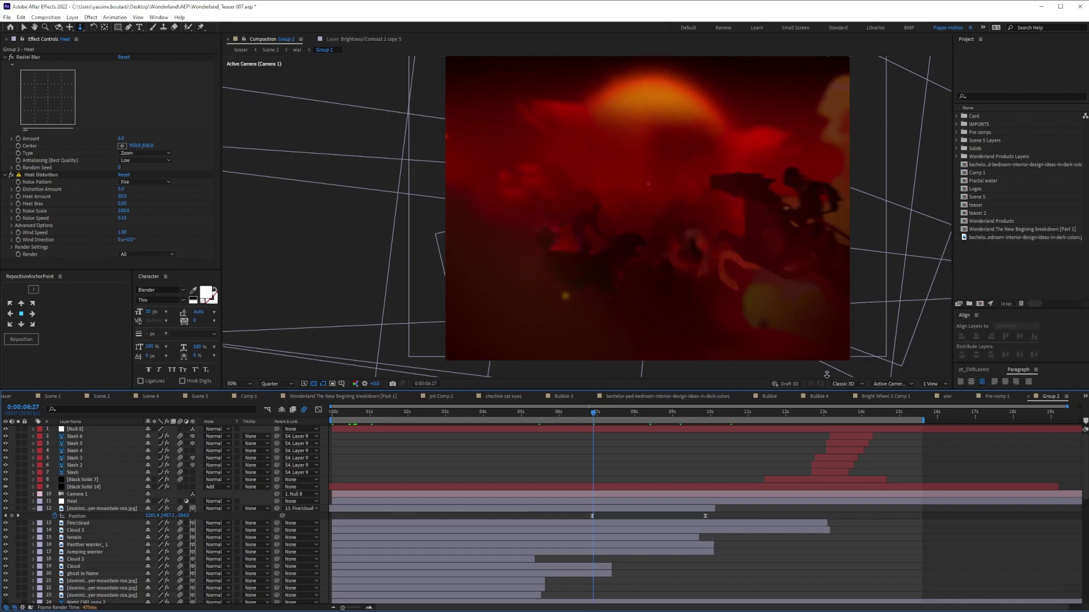
drag(593, 417, 706, 418)
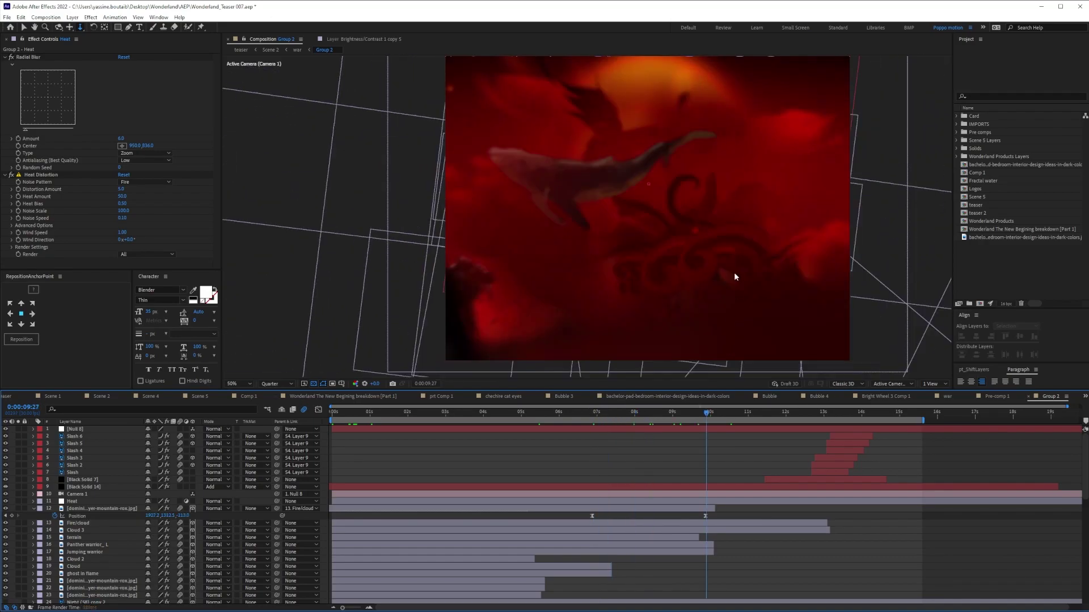
click(770, 418)
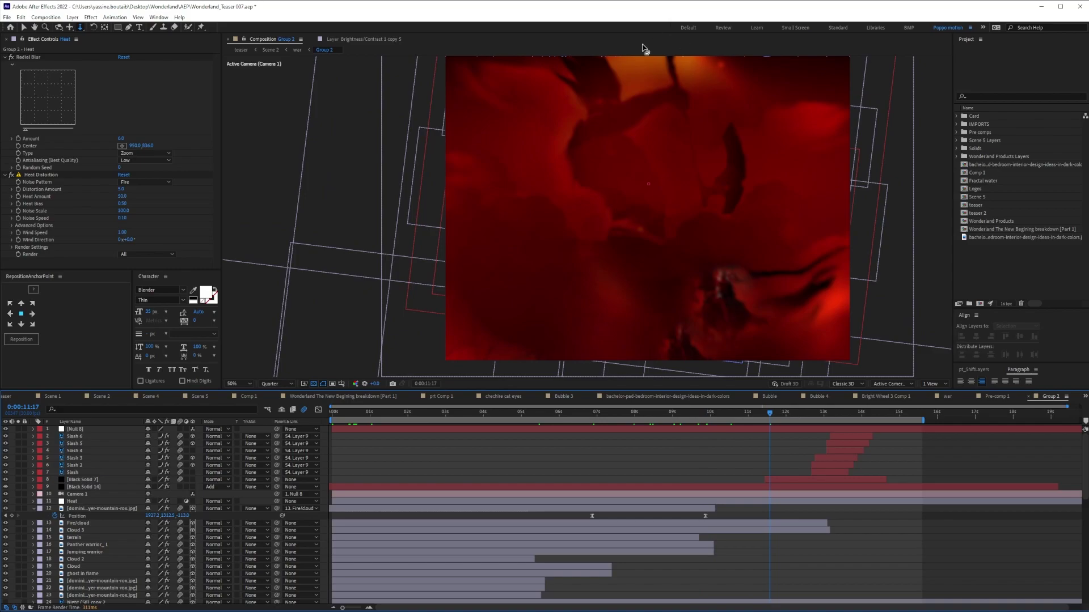
Check the mountain image layer, examine Layer 9 isolated at 0:00:13:06 and turn its solo off
click(100, 509)
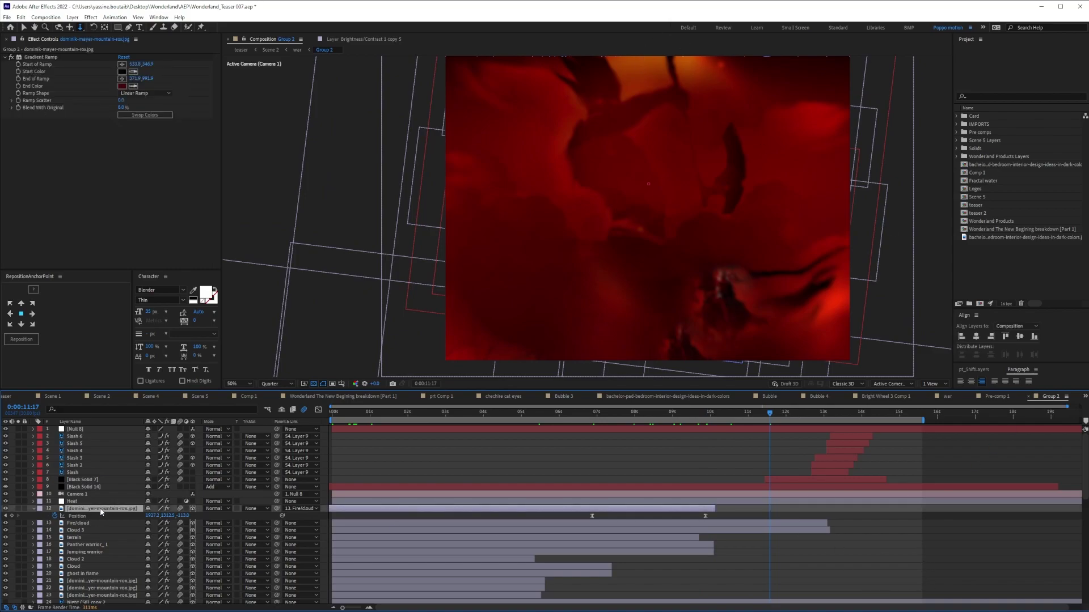
click(843, 535)
key(v)
click(899, 200)
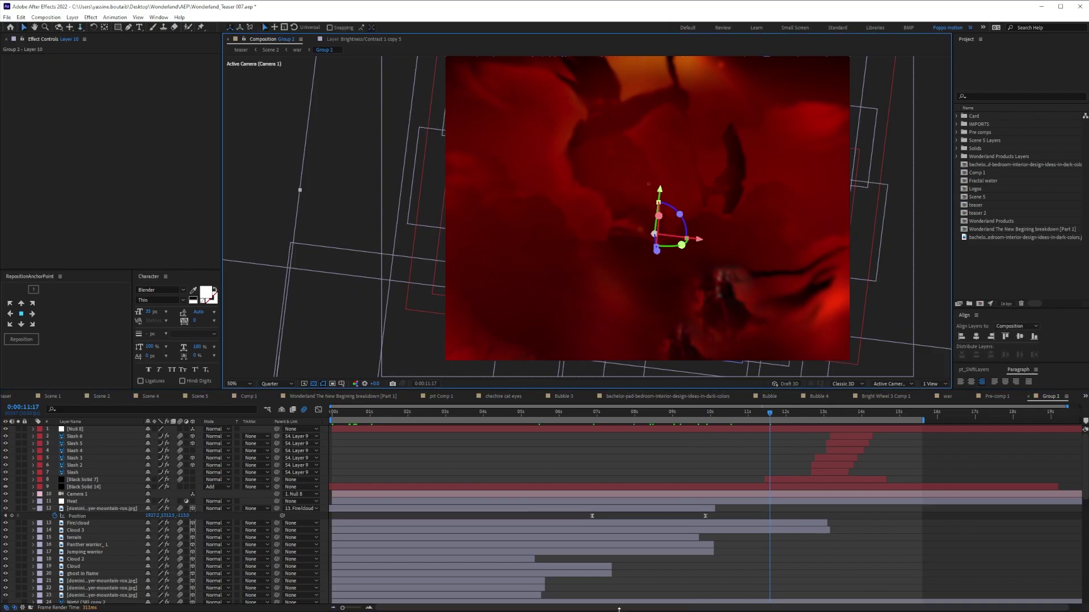
scroll(763, 525, down, 1)
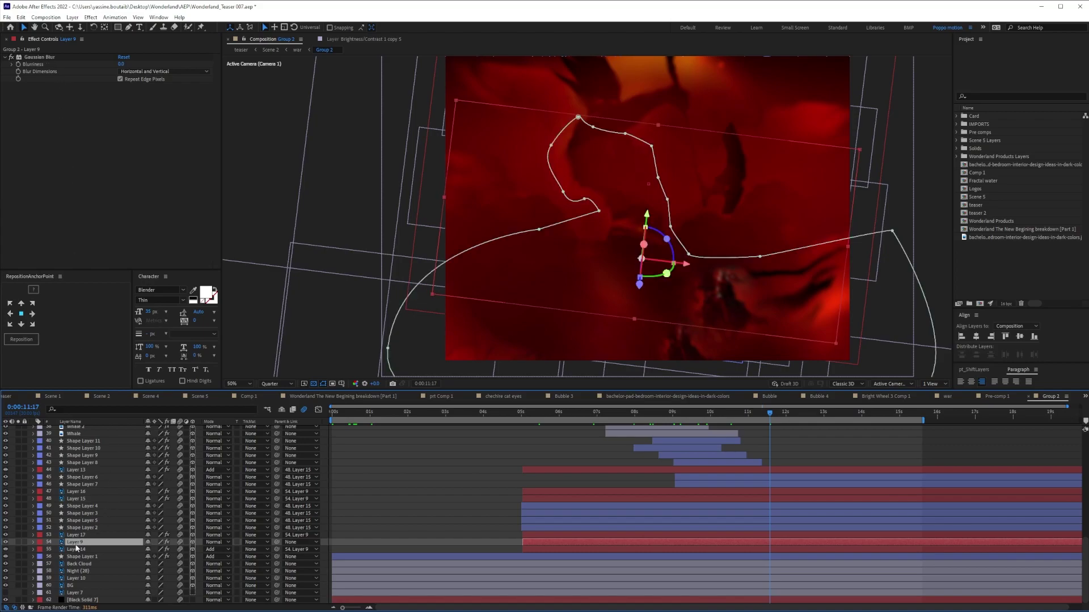
click(76, 549)
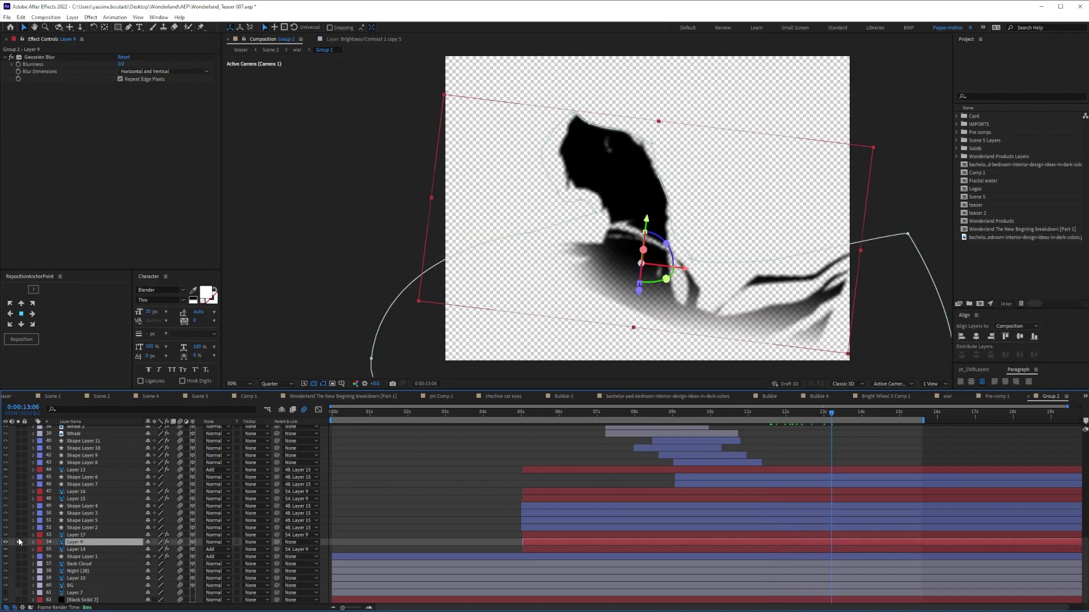
click(18, 542)
Select Layer 17 and examine it in the full composition at 0:00:12:02
click(85, 530)
click(84, 535)
mouse_move(783, 412)
mouse_down()
mouse_move(763, 414)
mouse_move(788, 418)
mouse_up()
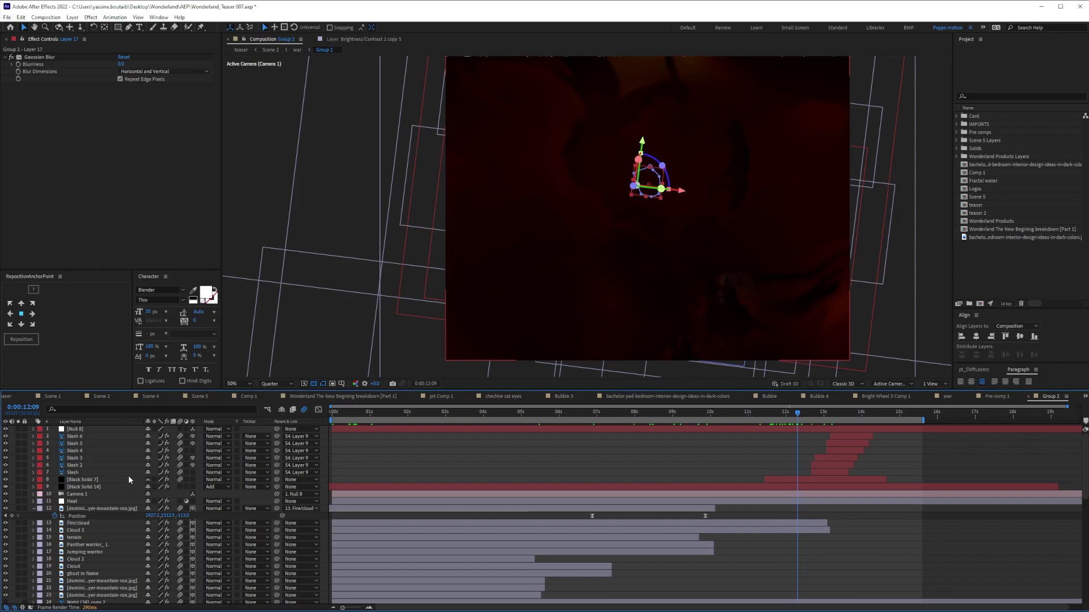
Solo Black Solid 7 together with the Slash layers and scrub to 0:00:13:02 to examine the slashes
click(129, 479)
click(18, 480)
drag(864, 421, 802, 424)
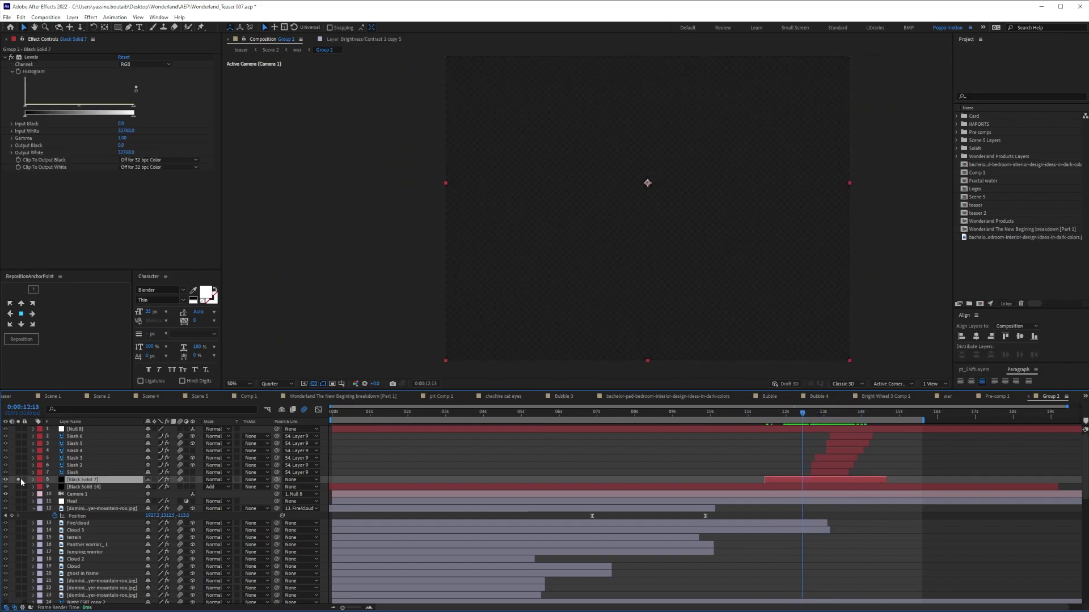
drag(807, 415, 827, 419)
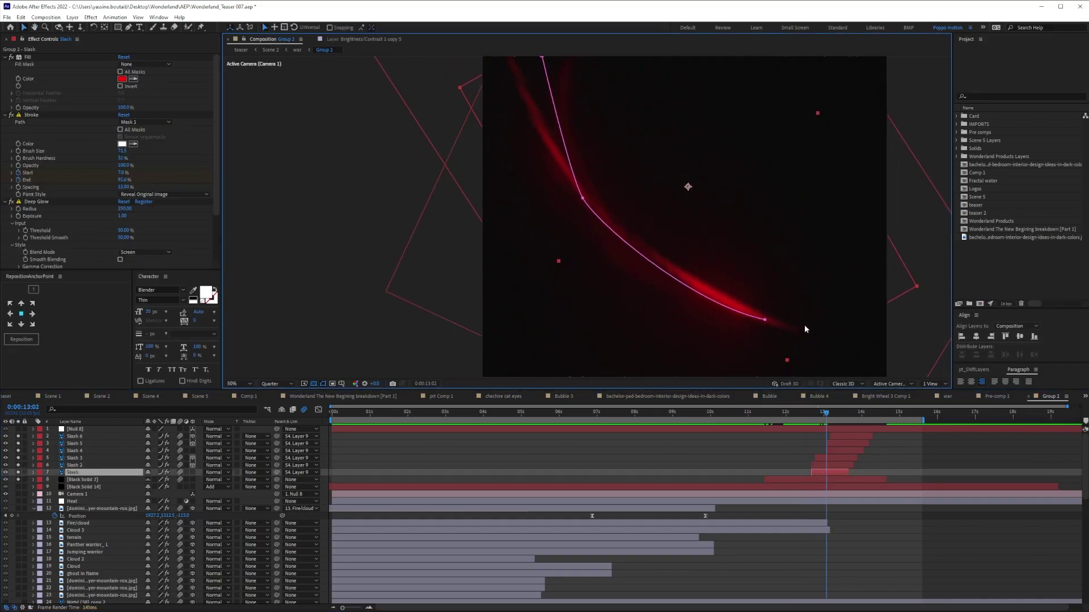
Examine the Fill, Stroke and Deep Glow effects on the Slash layer
click(33, 115)
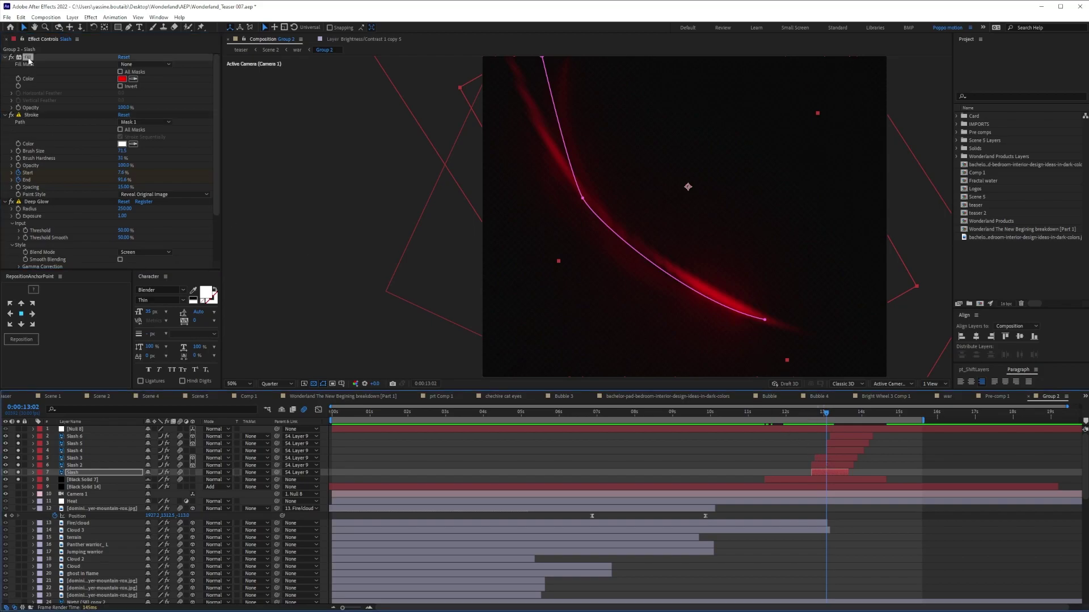
scroll(37, 147, down, 3)
click(37, 145)
scroll(44, 160, down, 1)
click(12, 142)
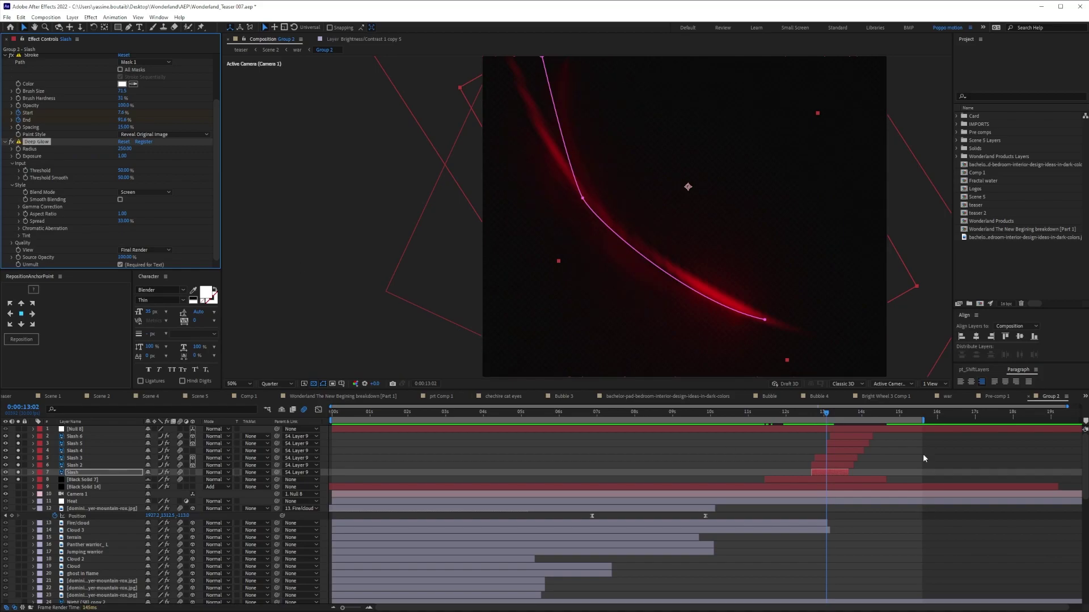
Move to 0:00:13:13, examine Slash 4's source artwork and mask in the layer viewer, and return to Group 2
drag(828, 418, 839, 415)
click(838, 452)
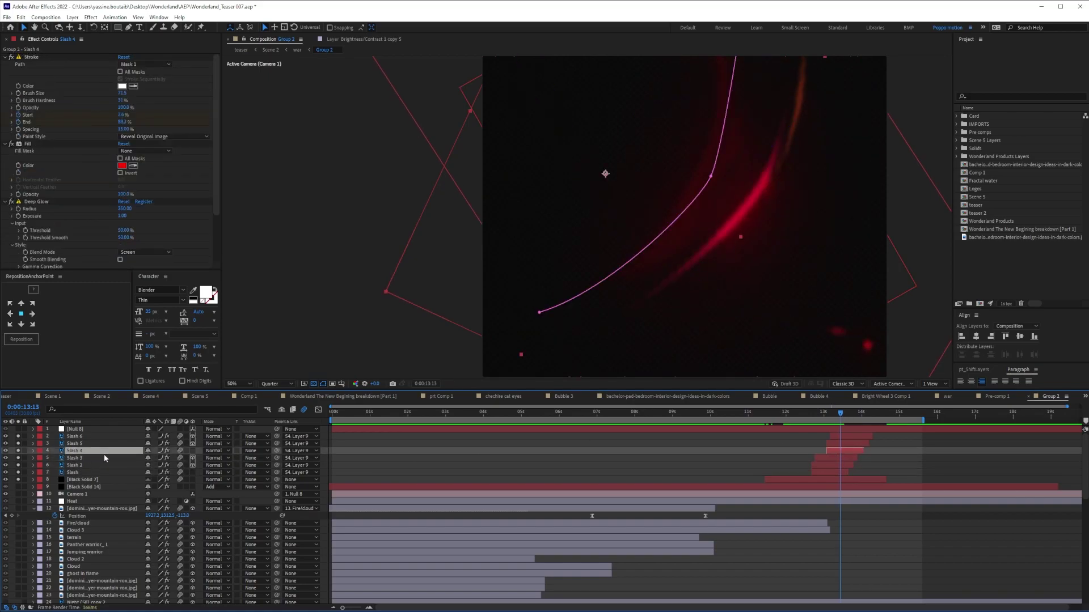
double_click(89, 452)
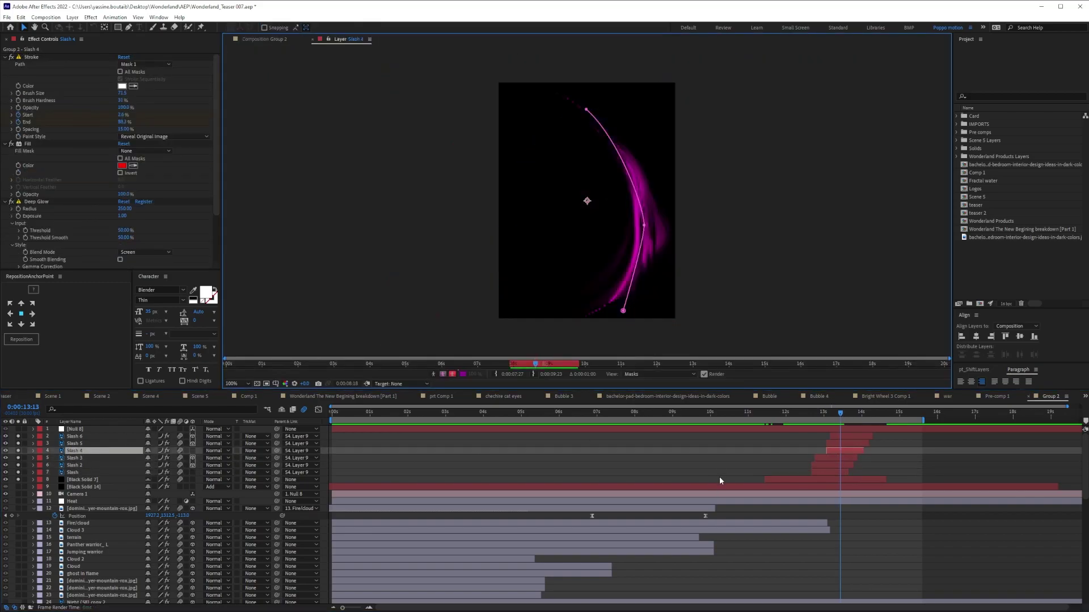
click(567, 458)
click(314, 39)
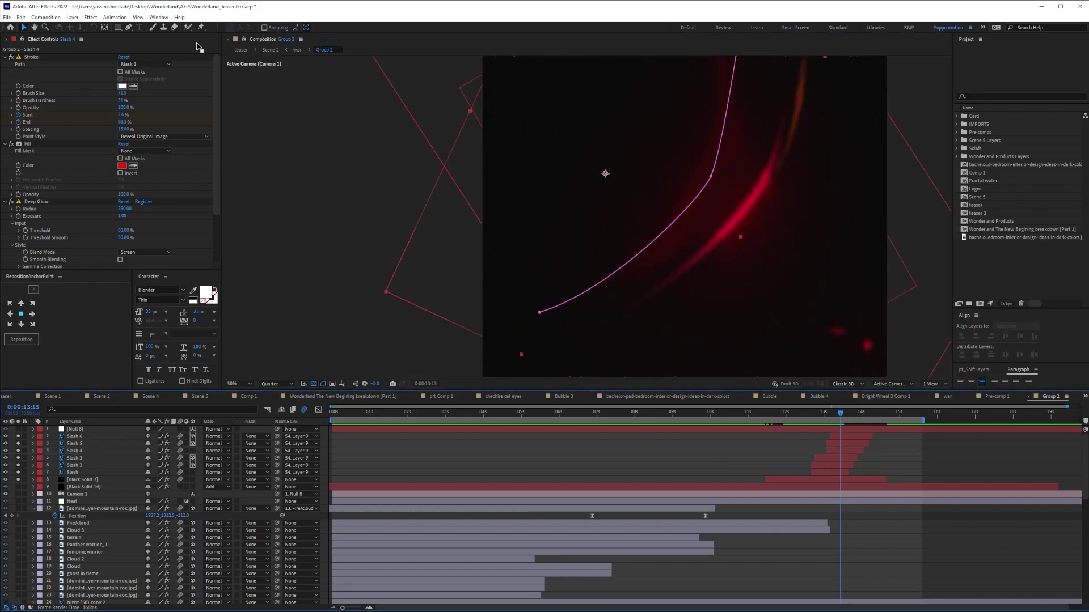
Scrub through the slash animation to 0:00:14:17 and turn off solo on Black Solid 7 and all Slash layers
click(823, 417)
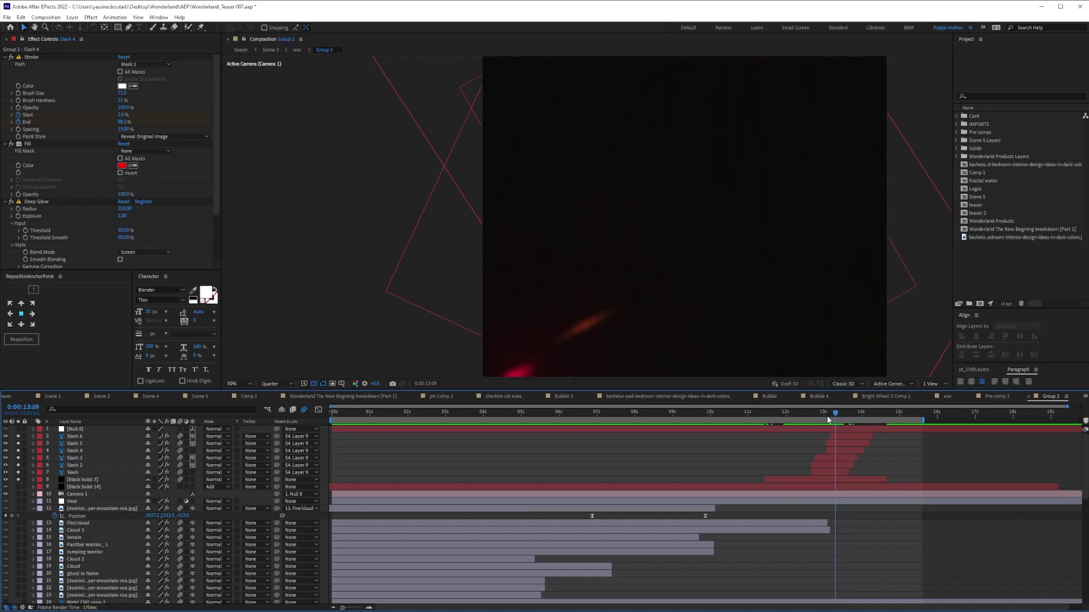
drag(823, 418, 883, 416)
drag(19, 480, 18, 436)
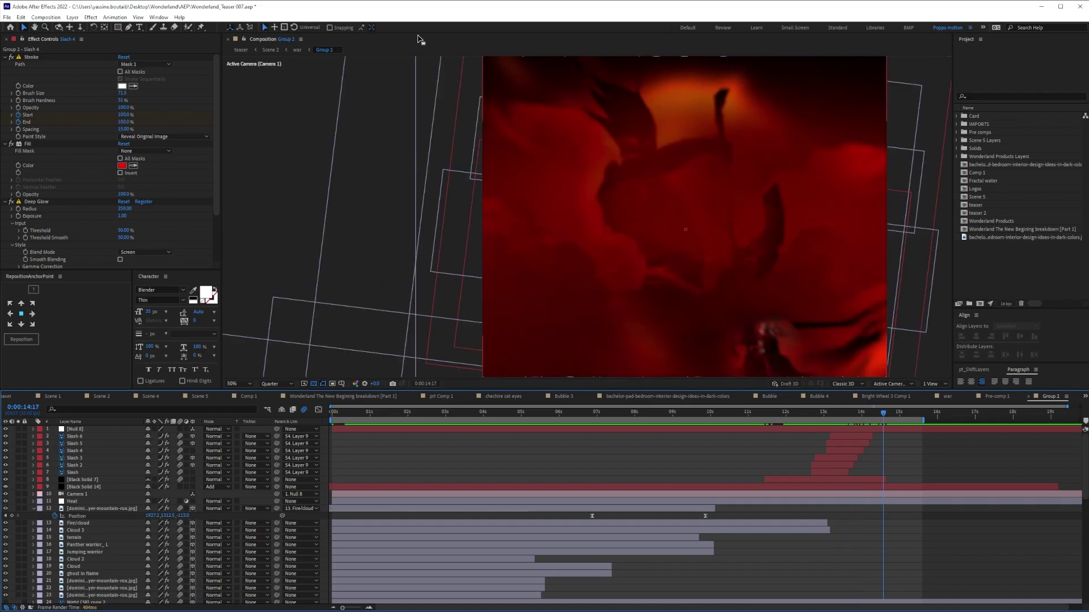
Scrub the war comp, return to Scene 2 and examine the war layer inside the teapot at 0:00:21:03 and 0:00:29:05
click(298, 50)
drag(867, 416, 587, 419)
click(270, 50)
click(77, 486)
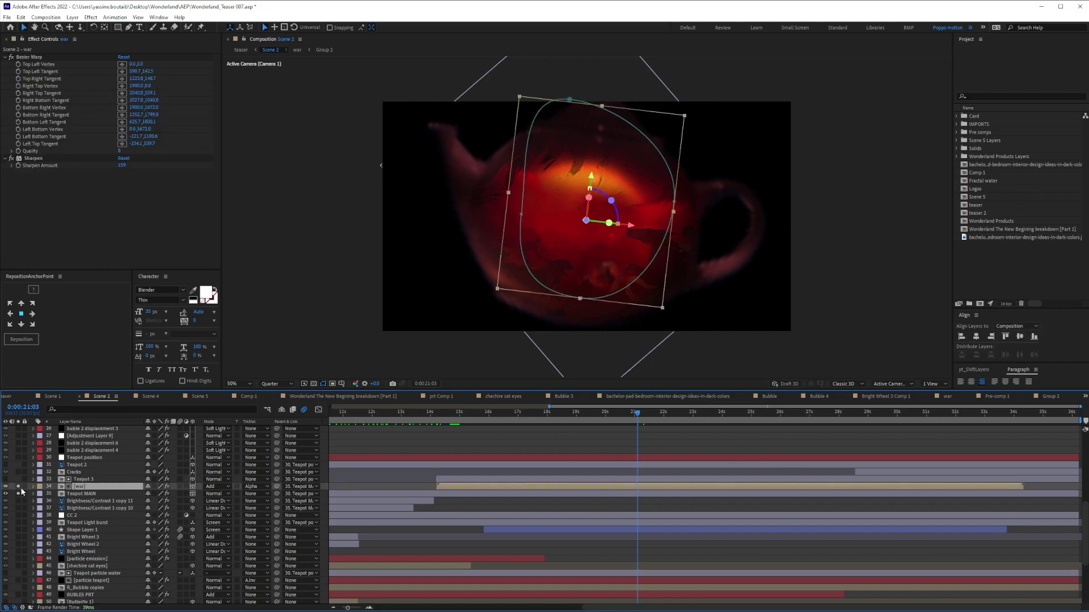
click(872, 413)
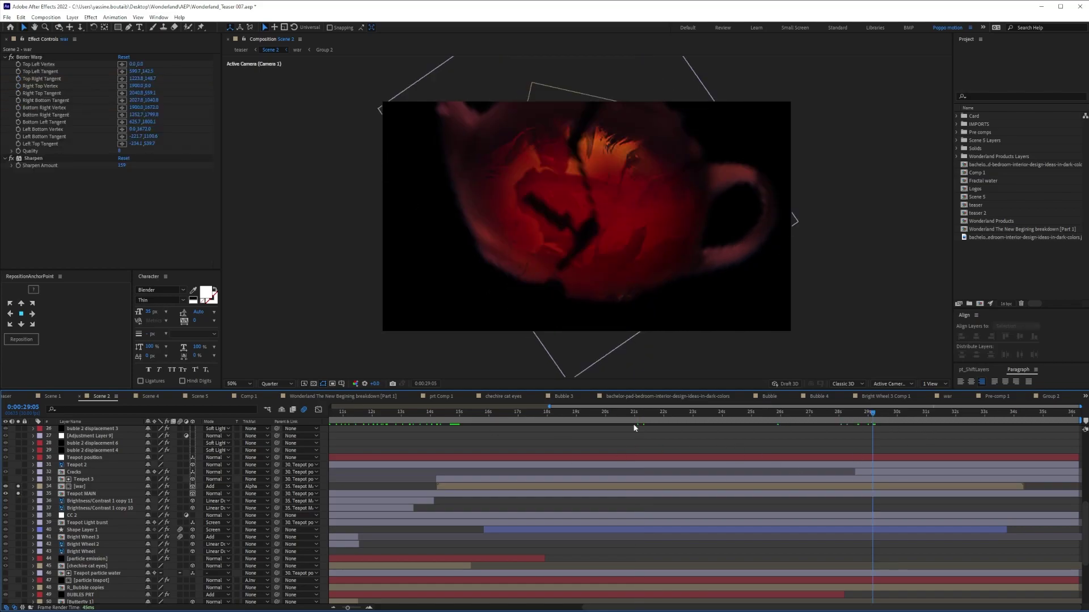
Solo the Cracks layer in Scene 2 and open the Teapot MAIN layer's precomp
click(91, 479)
click(79, 472)
click(18, 472)
double_click(103, 494)
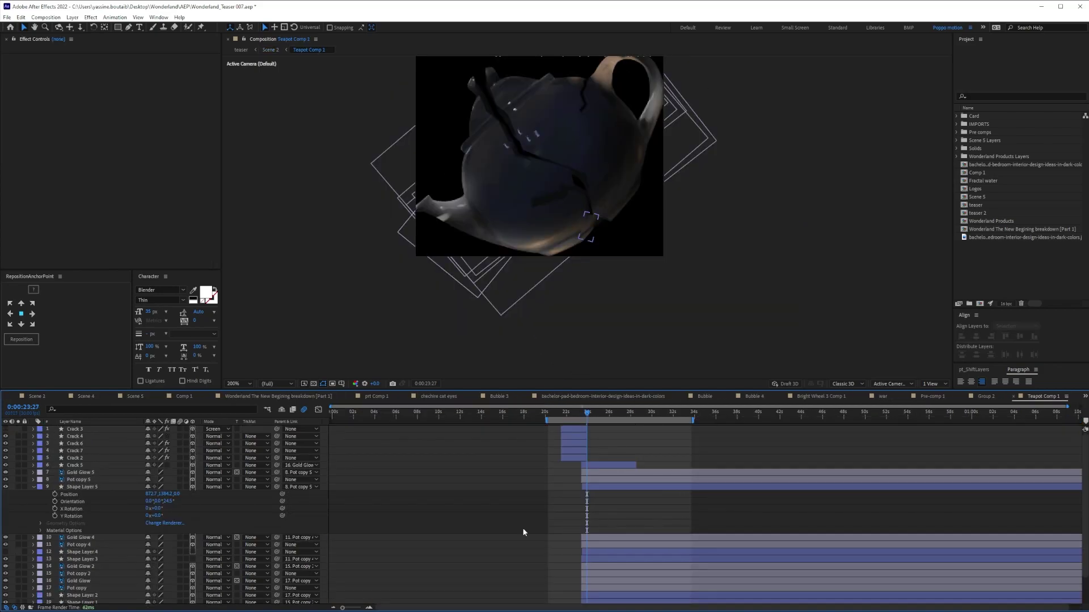
Scrub Teapot Comp 1 from 0:00:20:27 to 0:00:22:21 to examine the red cracks forming on the teapot
scroll(484, 525, down, 2)
click(556, 414)
drag(507, 417, 554, 424)
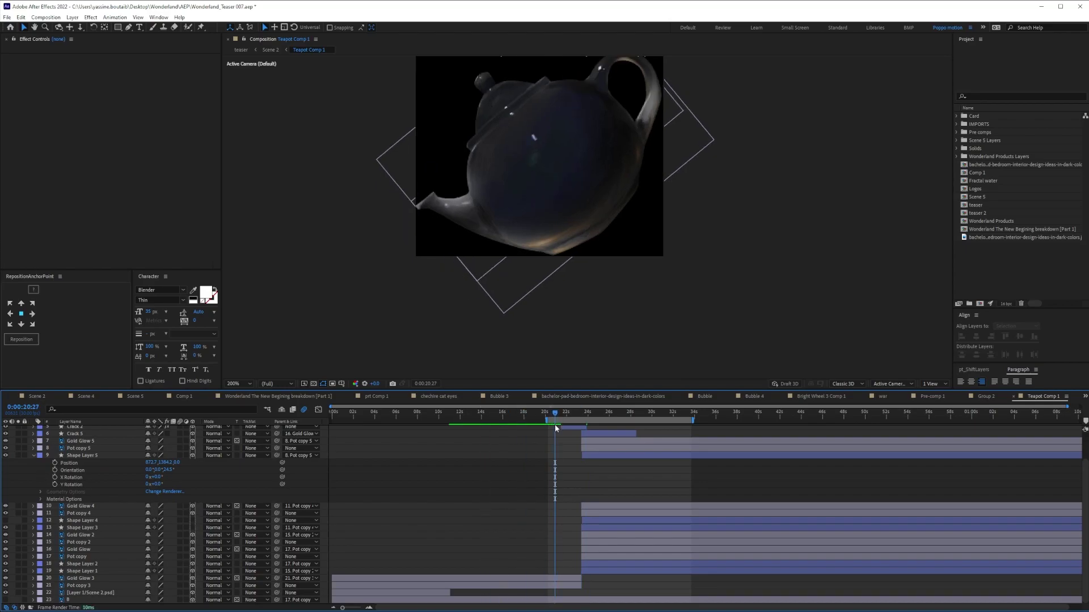
drag(557, 415, 574, 419)
scroll(589, 470, up, 1)
scroll(590, 470, up, 1)
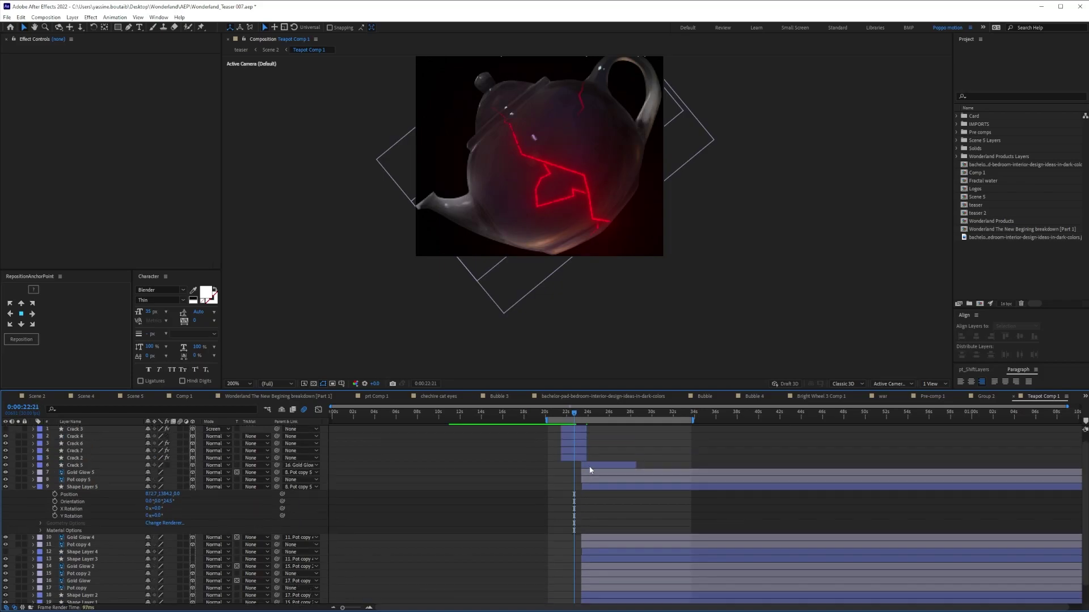
Collapse the effects on the Crack 2 layer and turn off its Roughen Edges and Deep Glow
click(575, 458)
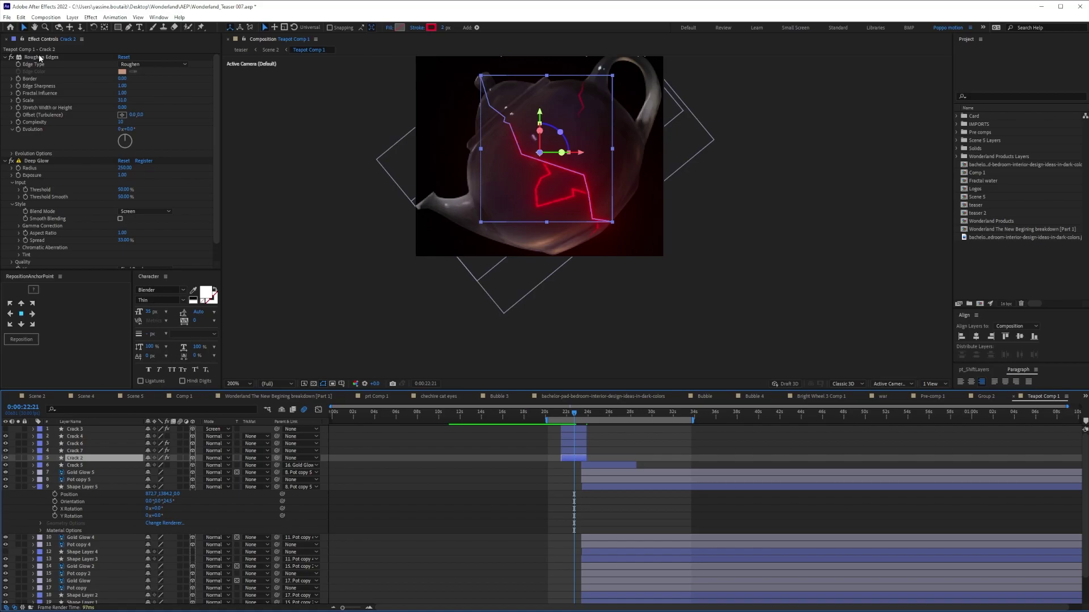
click(5, 58)
click(5, 65)
click(11, 65)
click(11, 57)
click(345, 102)
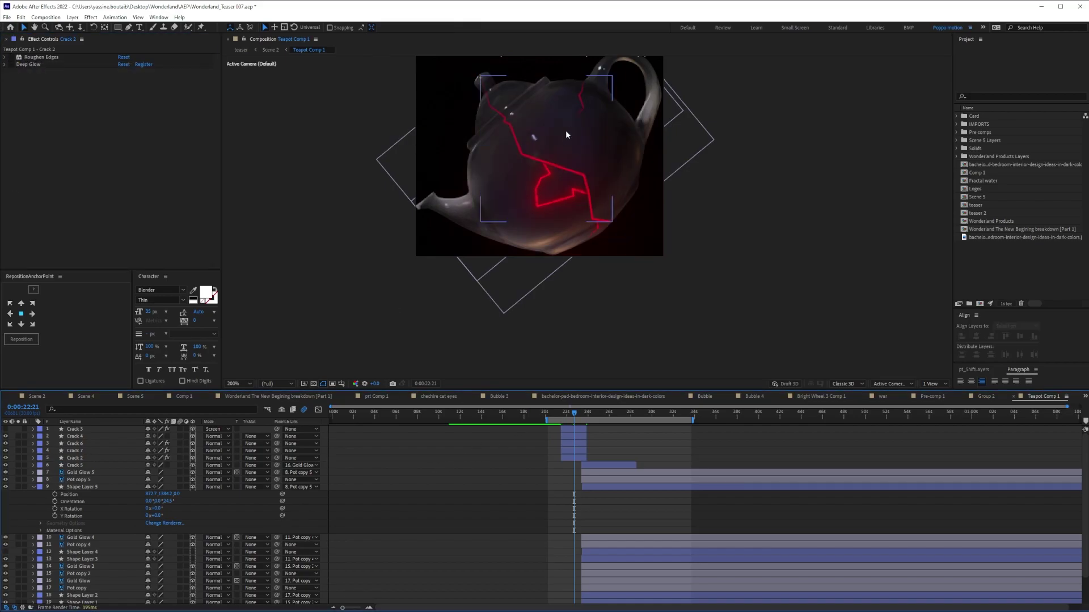
Solo the Crack 2 layer and preview its plain stroke animation up to 0:00:22:16
scroll(559, 136, up, 1)
click(571, 458)
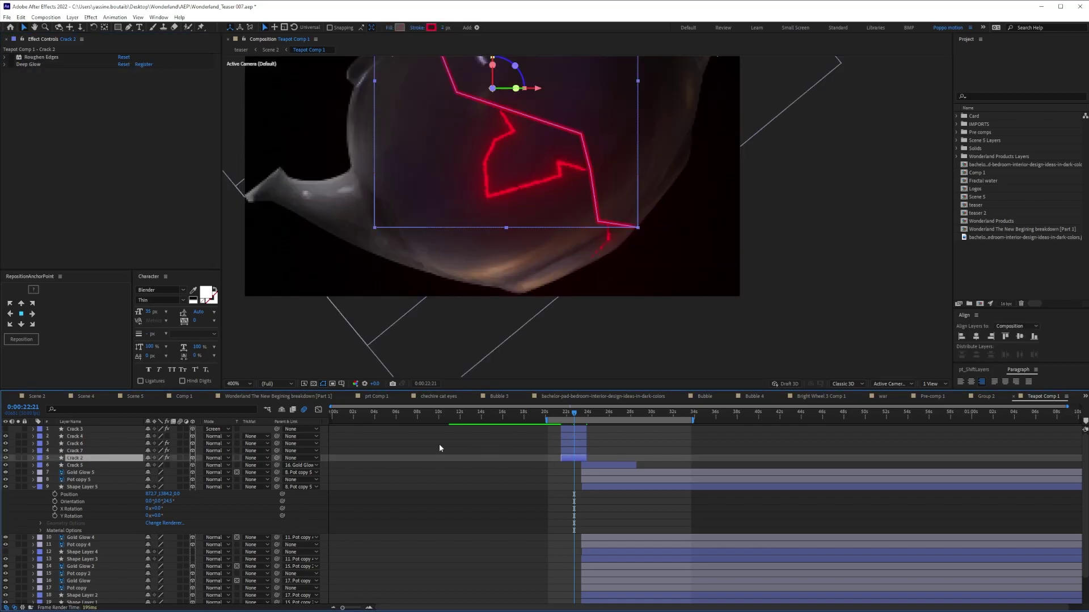
click(18, 458)
drag(561, 415, 572, 413)
key(space)
drag(618, 251, 632, 356)
click(699, 437)
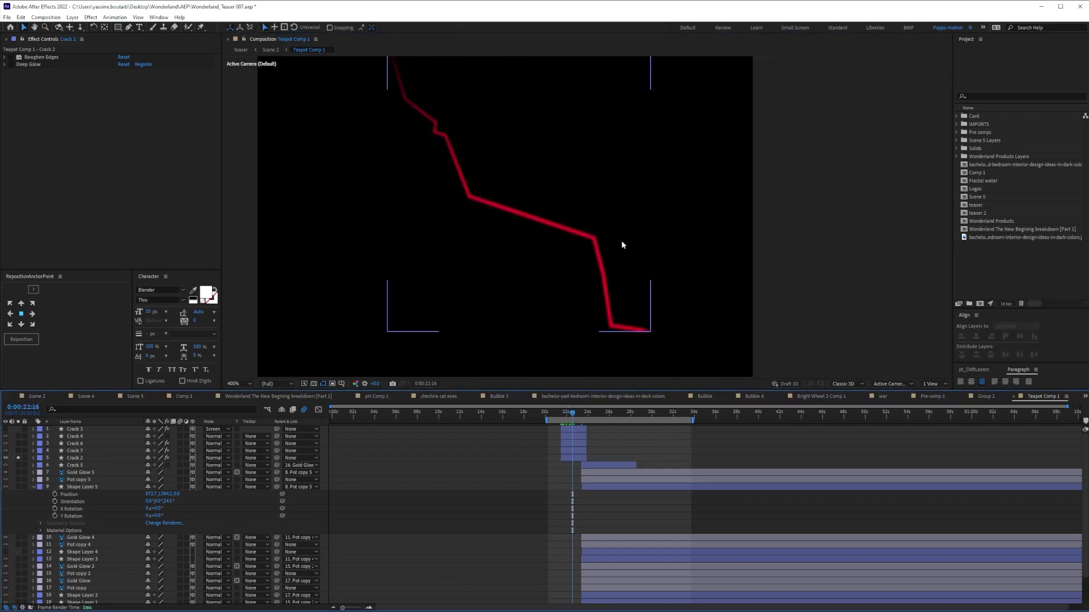
Re-enable Roughen Edges and Deep Glow on Crack 2, and solo Crack 4, 6 and 7 to view them at 0:00:22:28
click(11, 57)
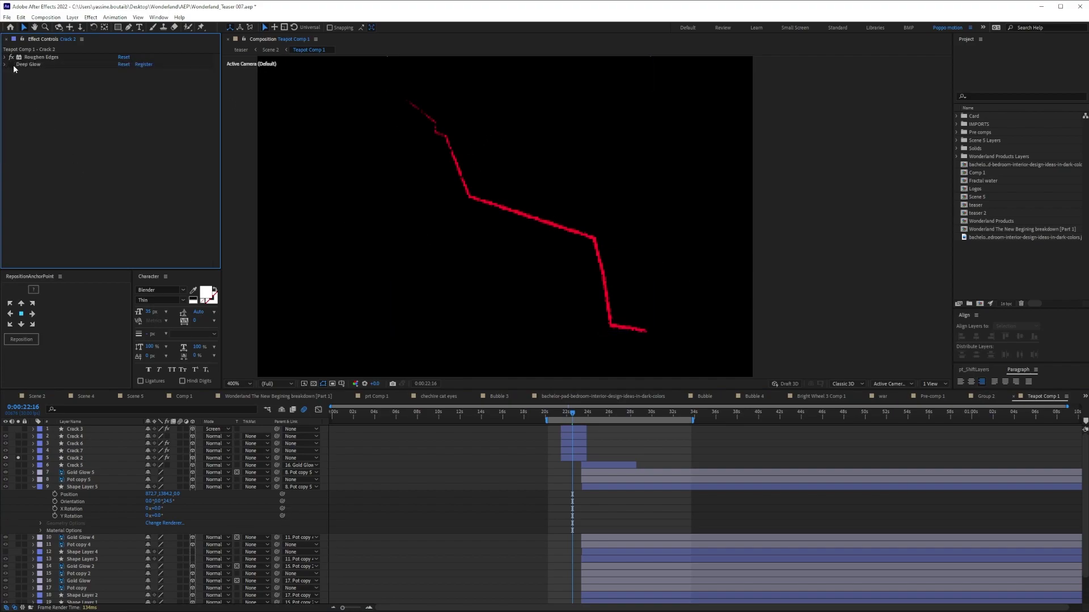
click(11, 64)
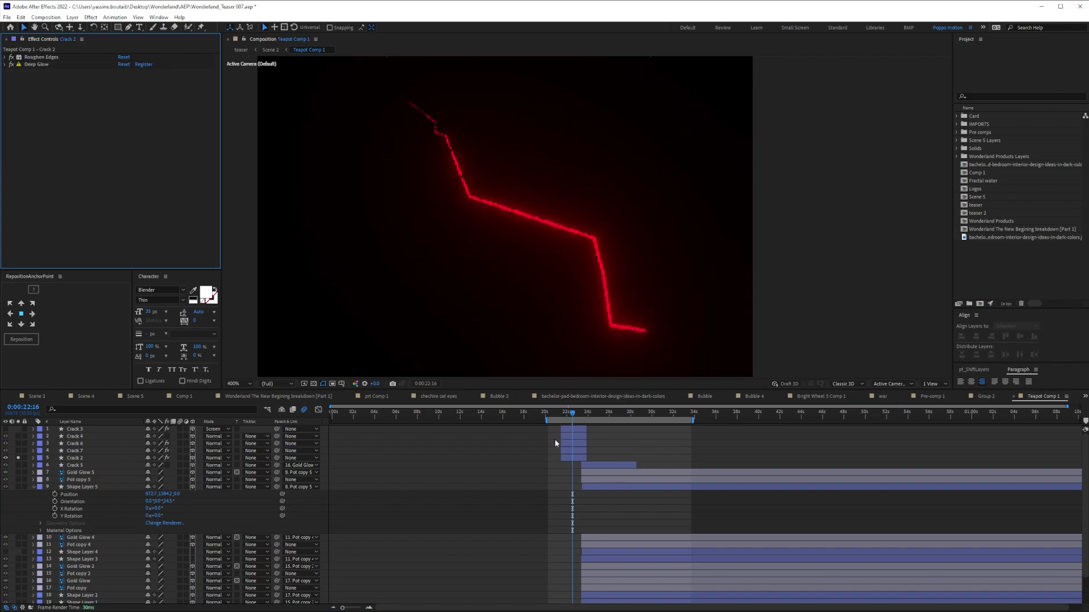
drag(18, 450, 18, 436)
mouse_move(574, 417)
mouse_down()
mouse_move(556, 417)
mouse_move(575, 420)
mouse_up()
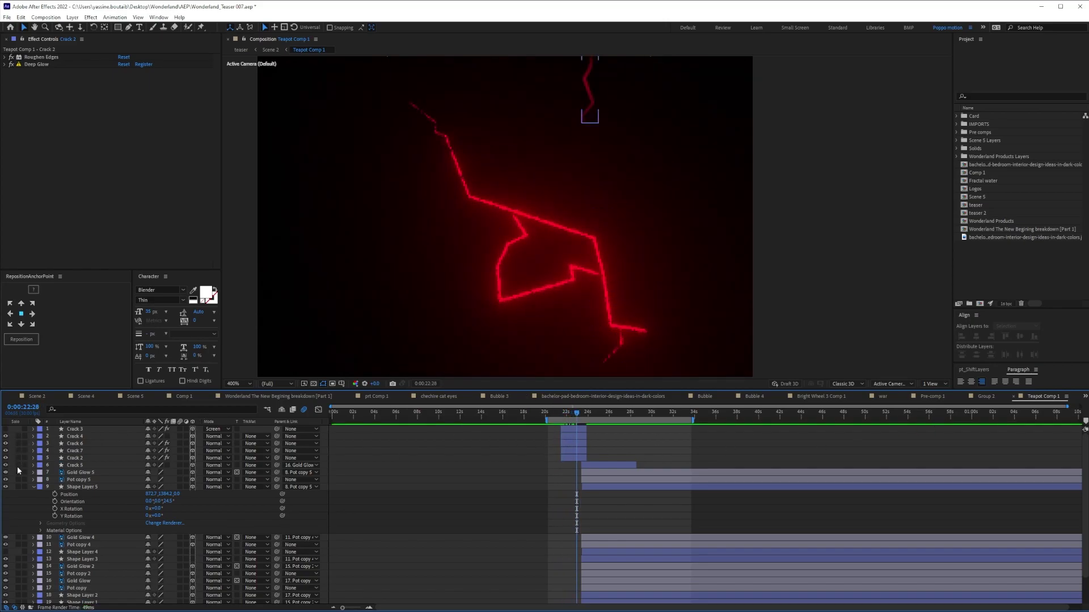
Turn off solo on the crack layers and scrub the full teapot to 0:00:23:03
drag(18, 437, 17, 470)
scroll(569, 195, down, 1)
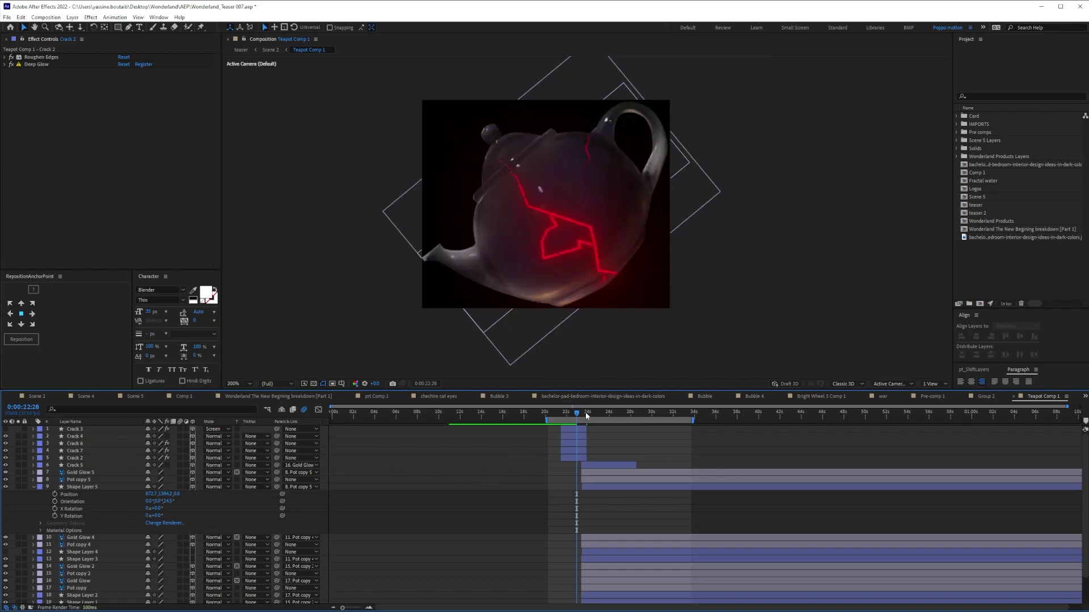
mouse_move(574, 413)
mouse_down()
mouse_move(624, 414)
mouse_move(578, 413)
mouse_up()
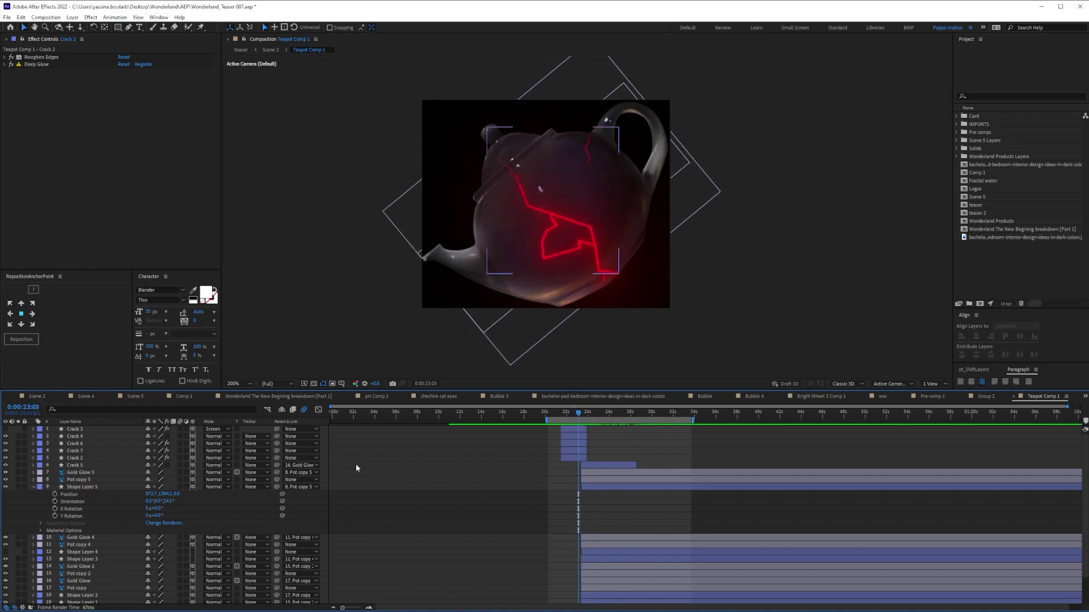
Return to Scene 2, open the Cracks layer's precomp and scrub to 0:00:26:06 to examine the broken fragments
click(270, 49)
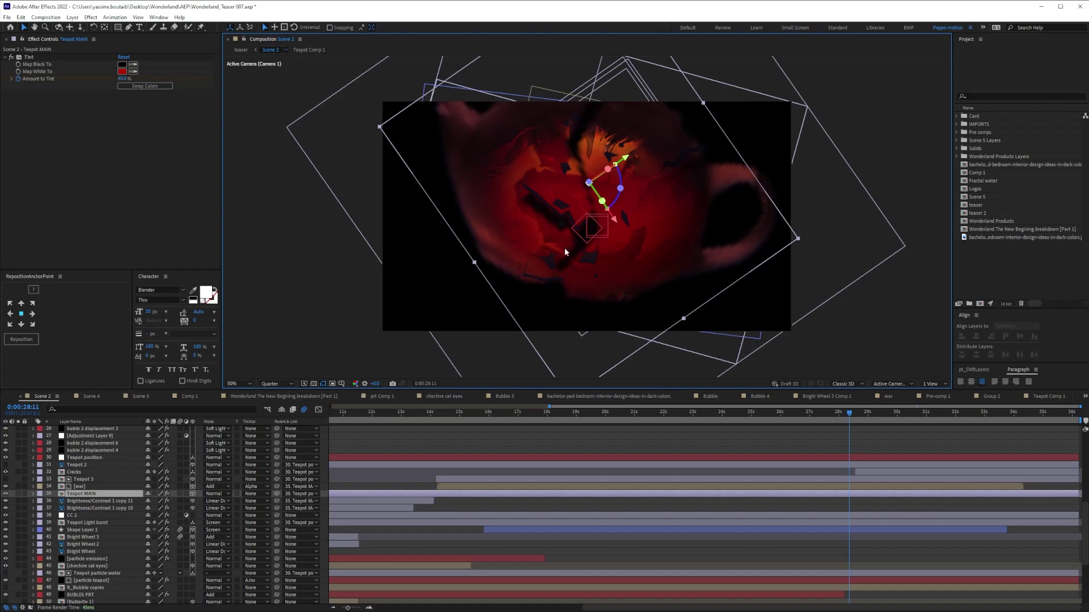
double_click(72, 474)
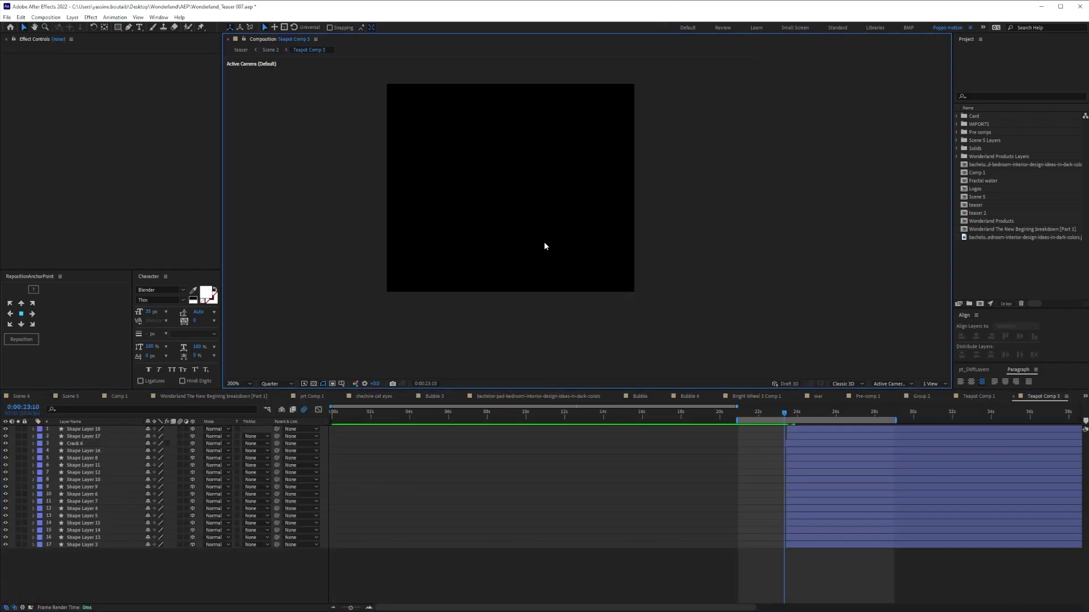
click(270, 384)
click(274, 403)
drag(783, 416, 839, 418)
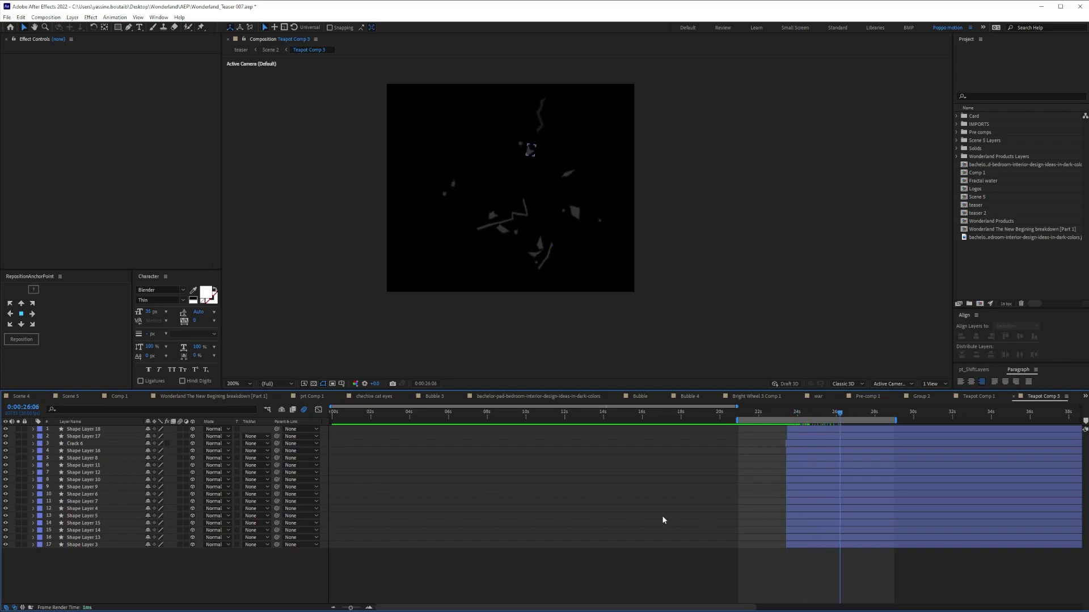
Reveal Shape Layer 3's keyframes, examine its Position and Z Rotation curves in the Graph Editor, and preview the fragments' motion
click(81, 546)
key(u)
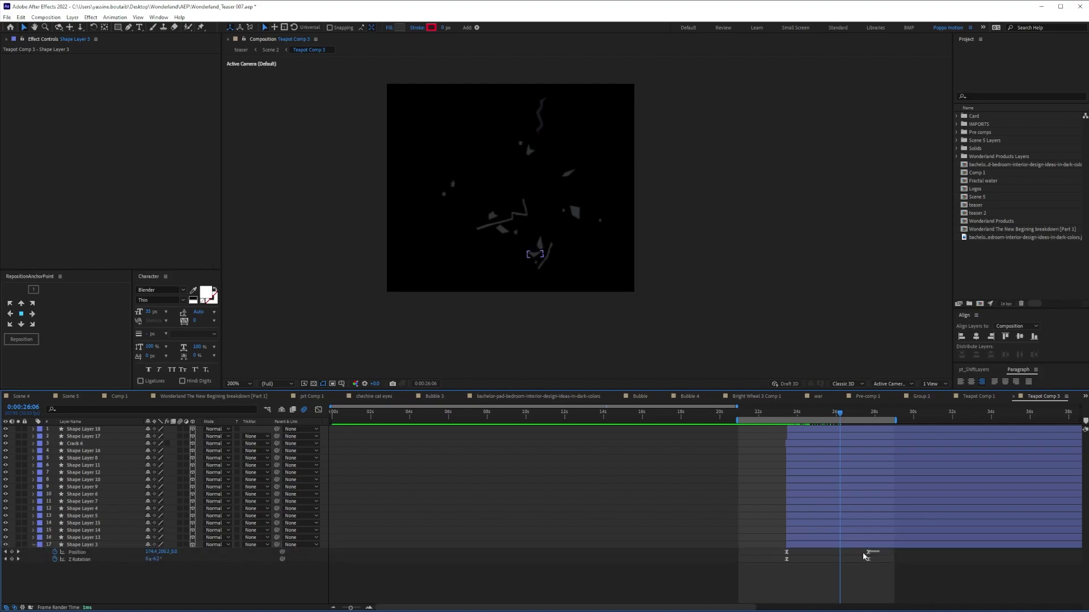
click(319, 410)
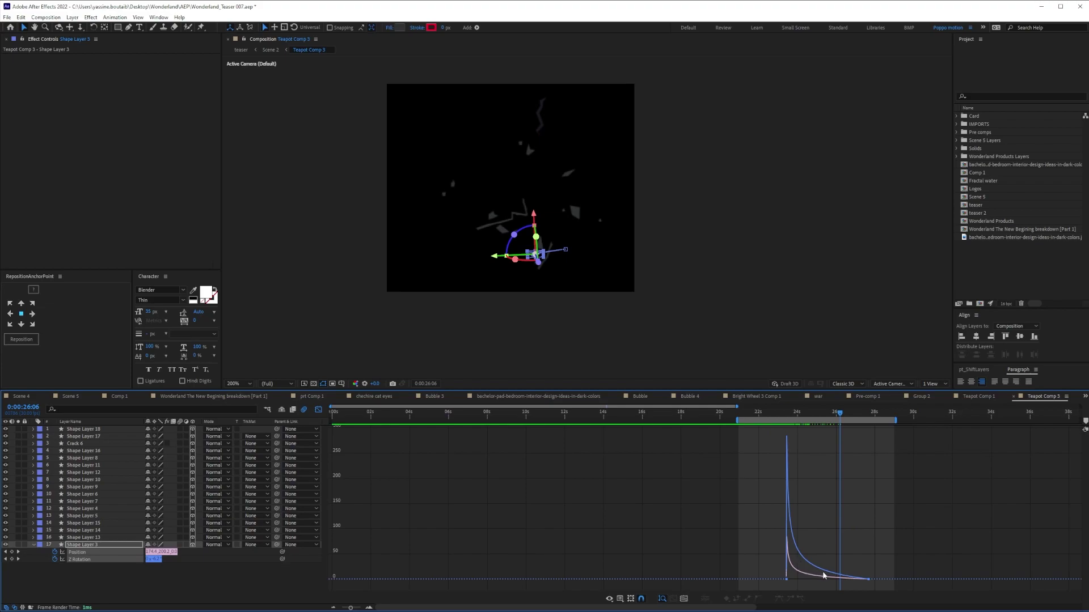
key(space)
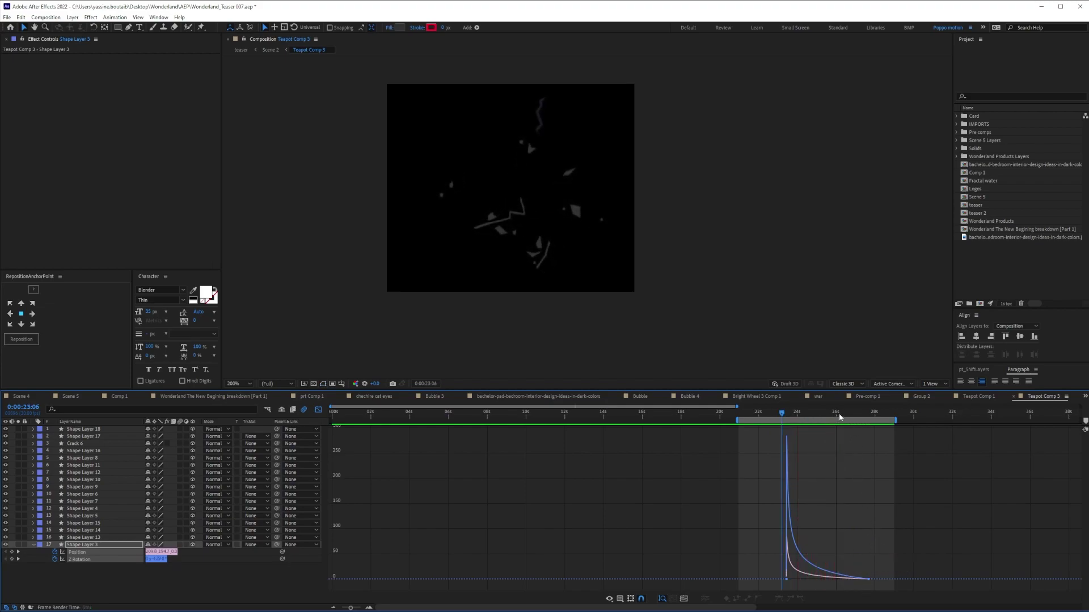
key(space)
key(shift+F3)
click(887, 578)
key(space)
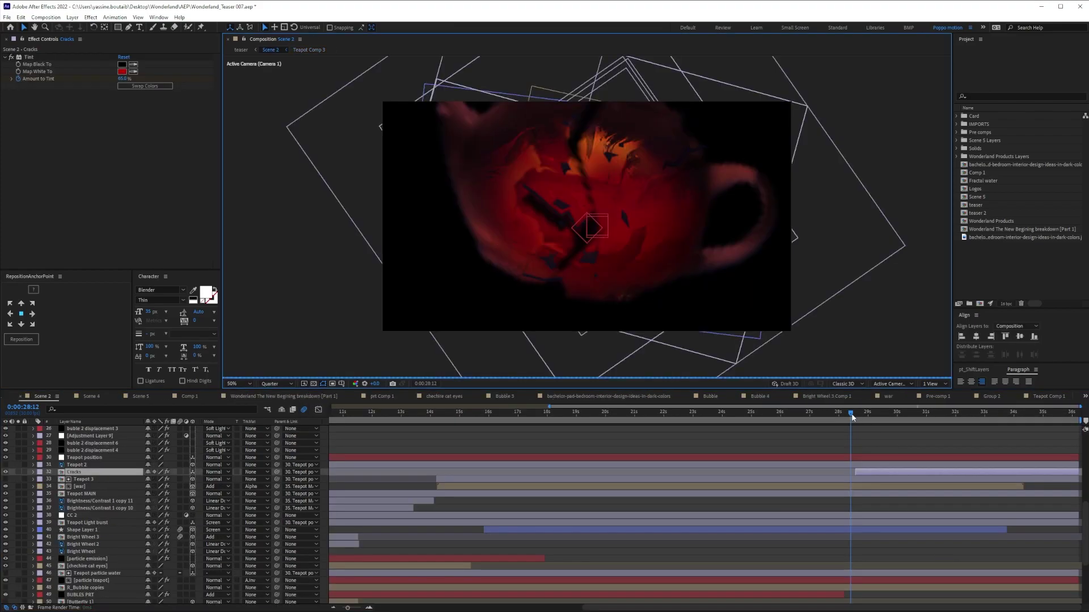
Return to Scene 2, preview the cracking teapot at 0:00:29:14 and deselect the Cracks layer
click(854, 413)
key(space)
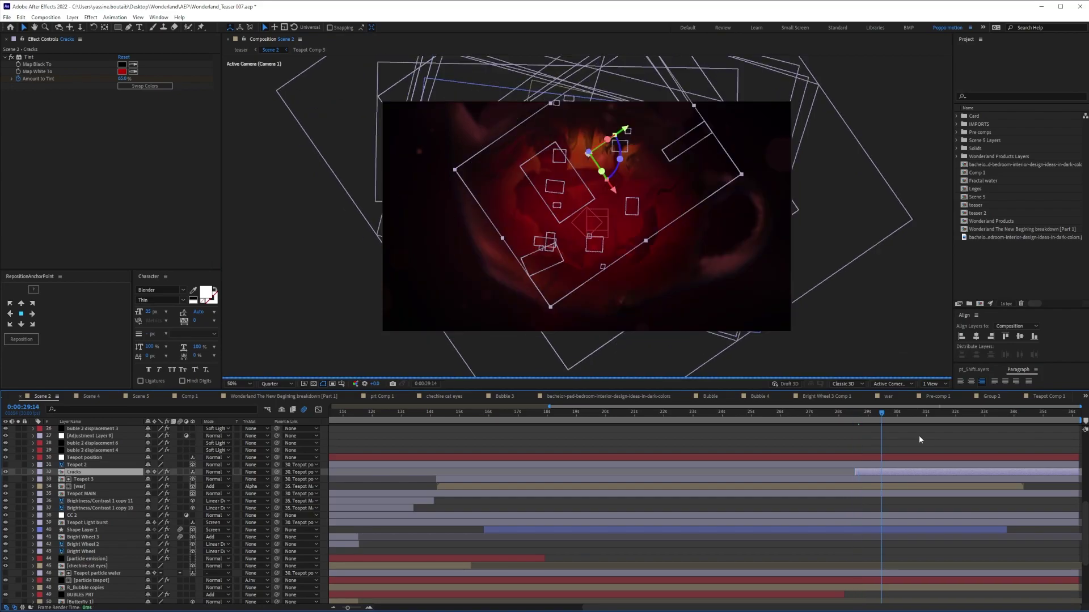
click(919, 435)
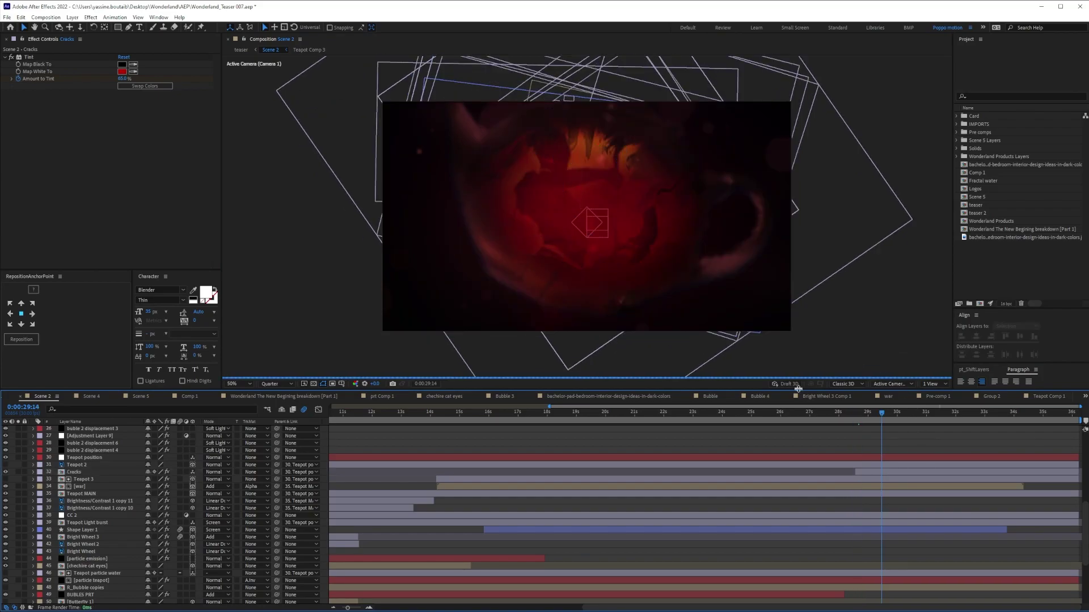